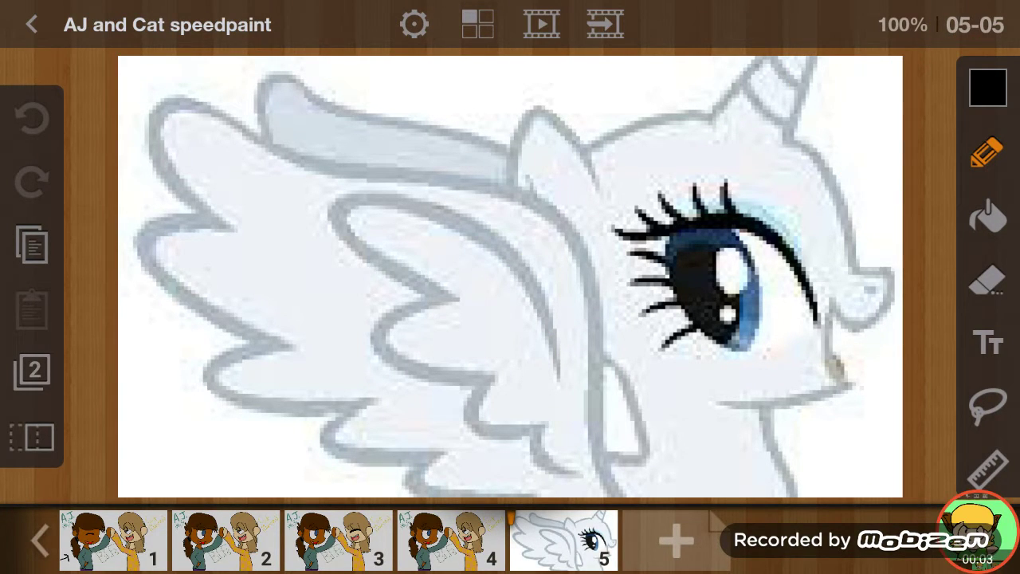
- Try red drawing shades, then sweep the hue around toward green
left_click(988, 87)
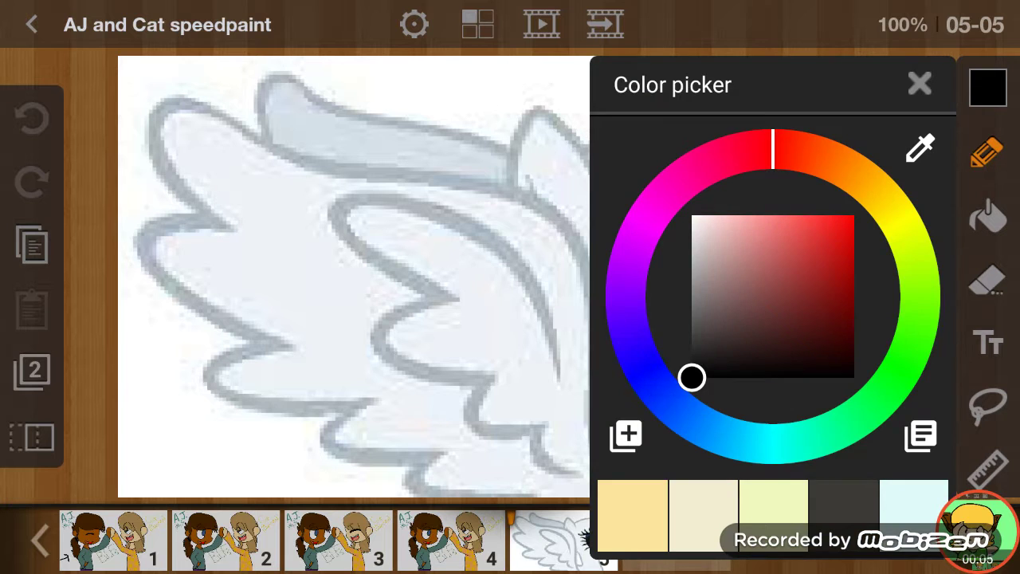
left_click(919, 84)
scroll(510, 277, "down", 3)
scroll(510, 277, "up", 2)
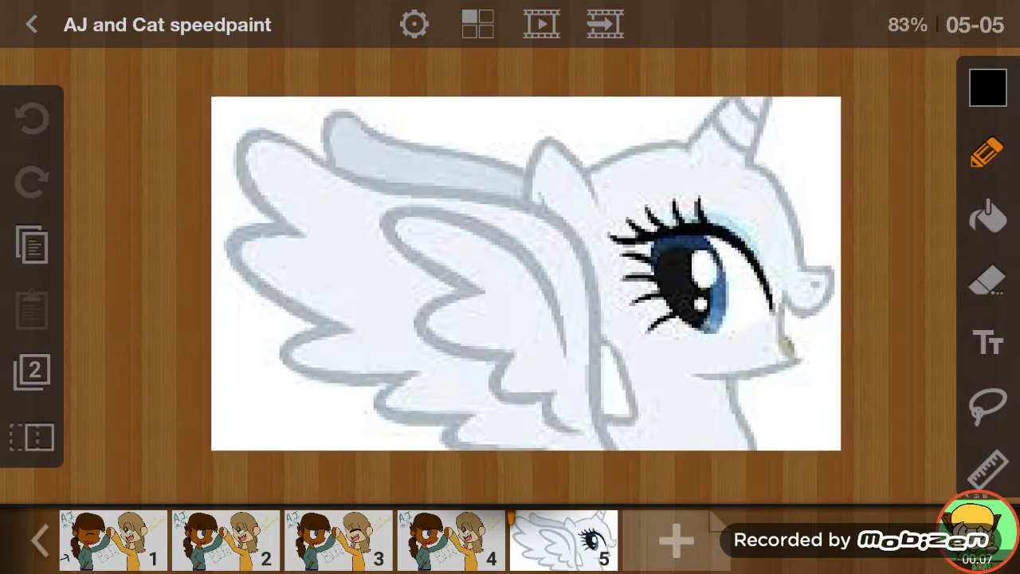
scroll(510, 276, "up", 2)
scroll(510, 276, "down", 1)
left_click(988, 87)
left_click(853, 223)
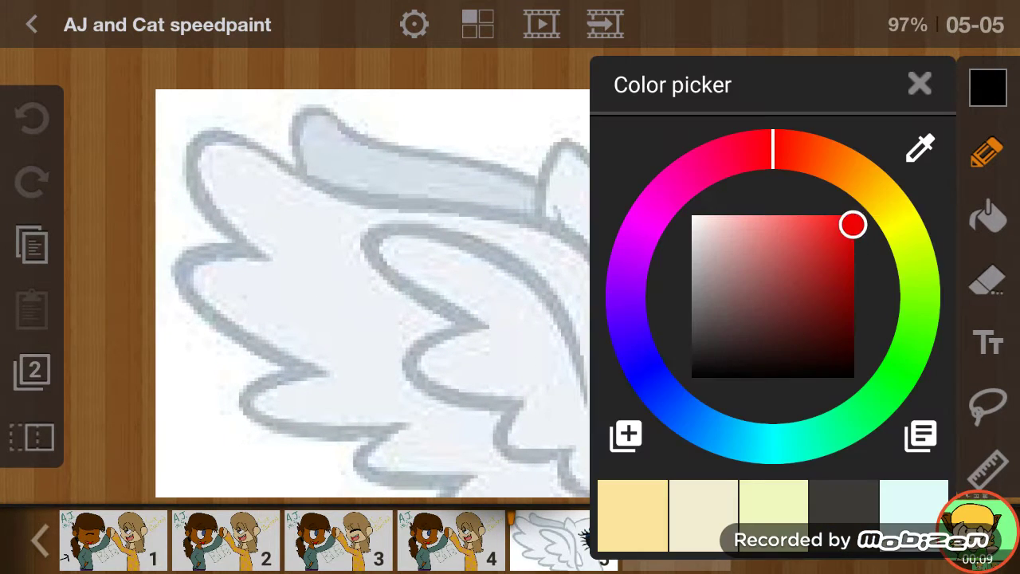
left_click(853, 293)
mouse_move(853, 294)
left_mouse_down()
mouse_move(854, 266)
mouse_move(853, 294)
left_mouse_up()
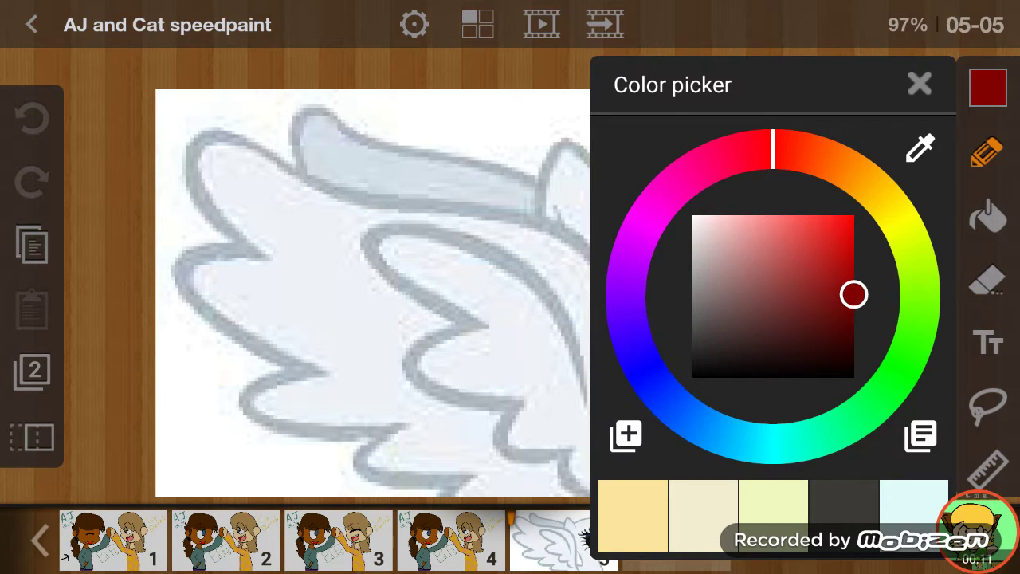
left_click(918, 231)
mouse_move(918, 232)
left_mouse_down()
mouse_move(842, 427)
mouse_move(717, 427)
mouse_move(918, 324)
left_mouse_up()
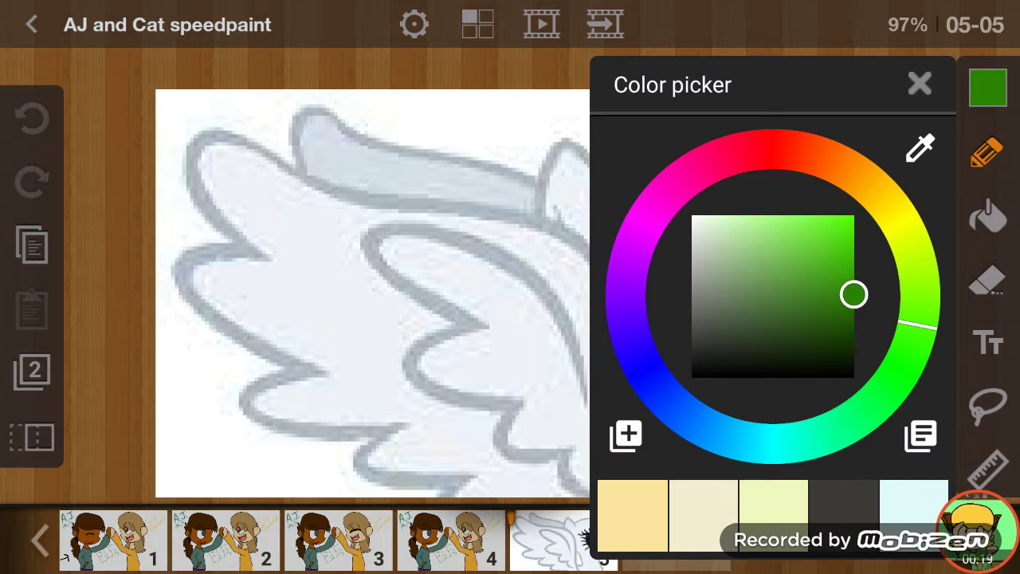
- Settle on a vivid magenta drawing colour
left_click_drag(853, 294, 853, 215)
left_click(639, 231)
left_click(691, 216)
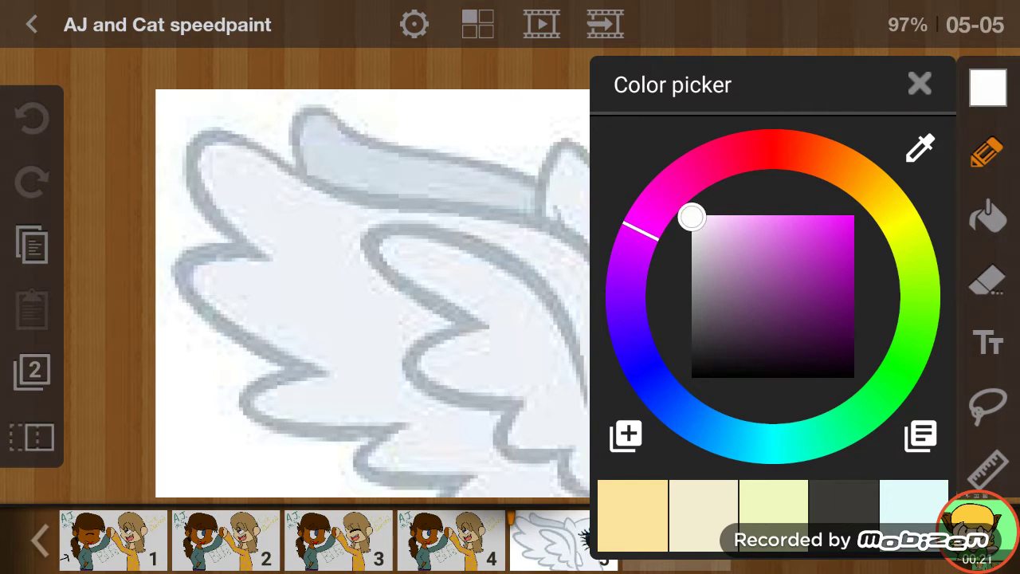
left_click(853, 216)
left_click(919, 84)
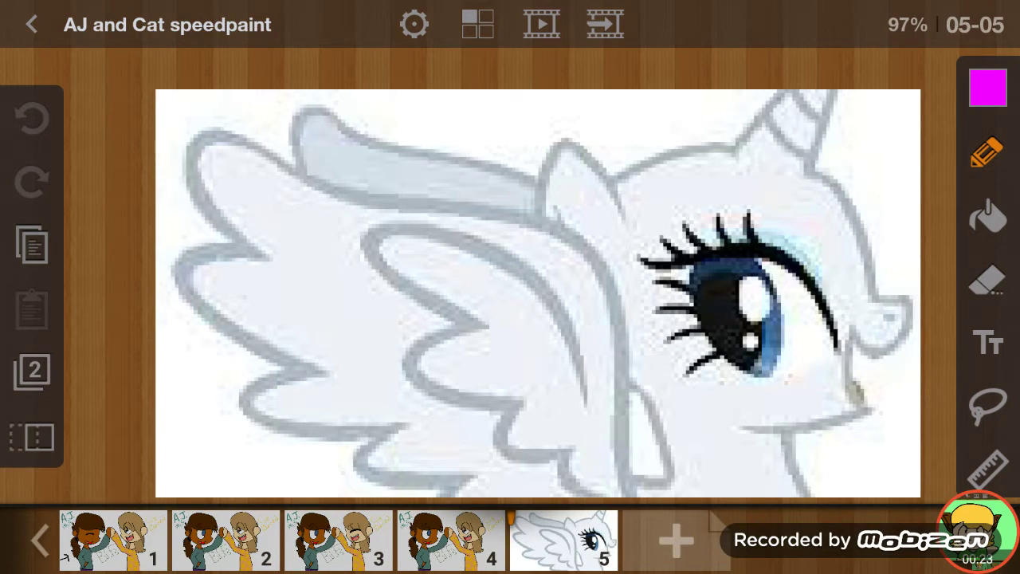
- Place a magenta test dot, undo it, and check the brush options
left_click(607, 210)
left_click(31, 118)
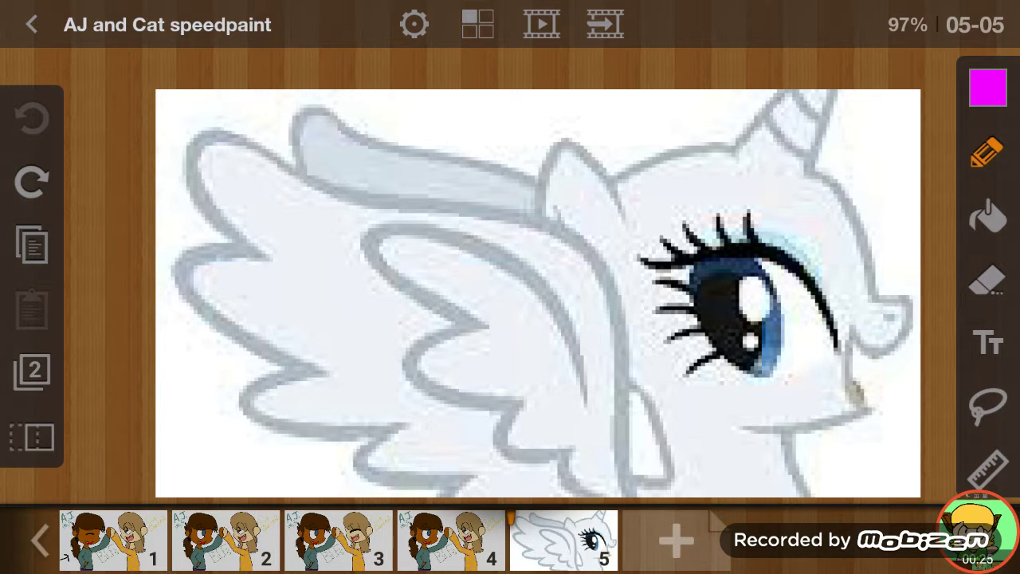
left_click(986, 152)
left_click(920, 146)
- Reset the shade to vivid magenta, then draw and undo a test stroke
left_click(988, 86)
left_click(853, 271)
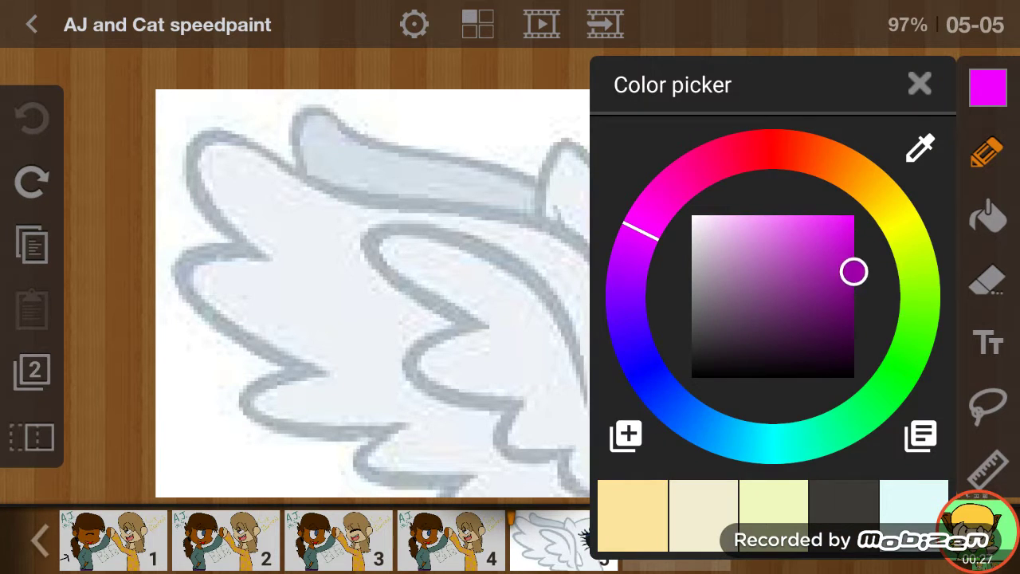
left_click_drag(854, 272, 853, 214)
left_click(919, 84)
scroll(533, 246, "down", 3)
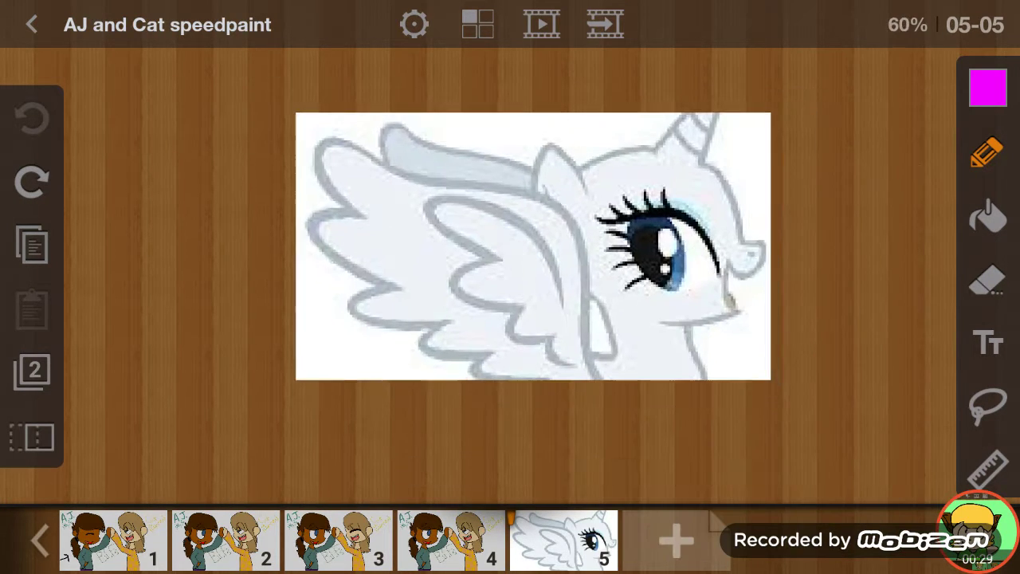
scroll(532, 246, "up", 3)
scroll(533, 247, "up", 1)
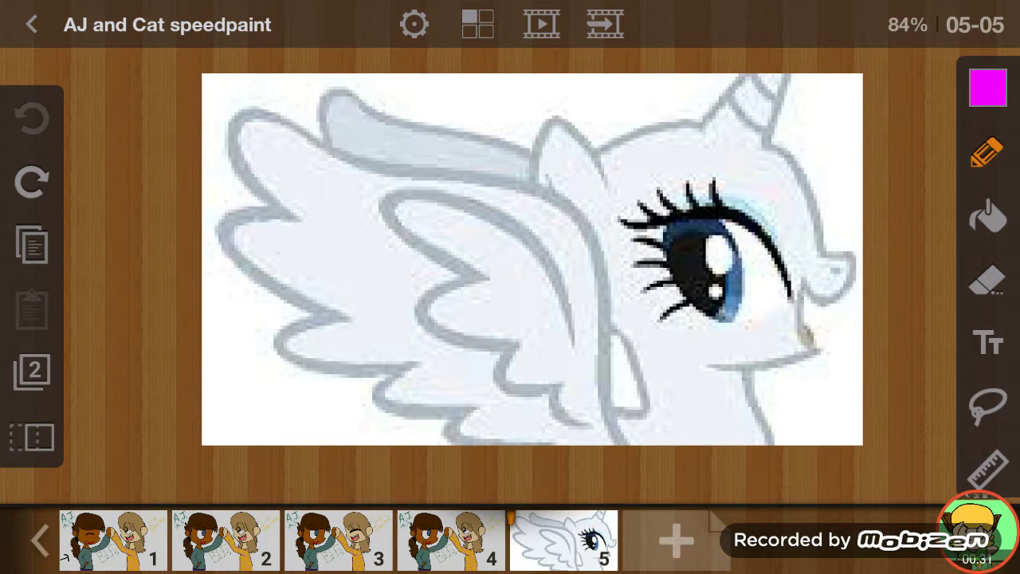
left_click_drag(611, 444, 609, 239)
left_click(32, 118)
- Darken the drawing colour from magenta to deep purple
left_click(988, 87)
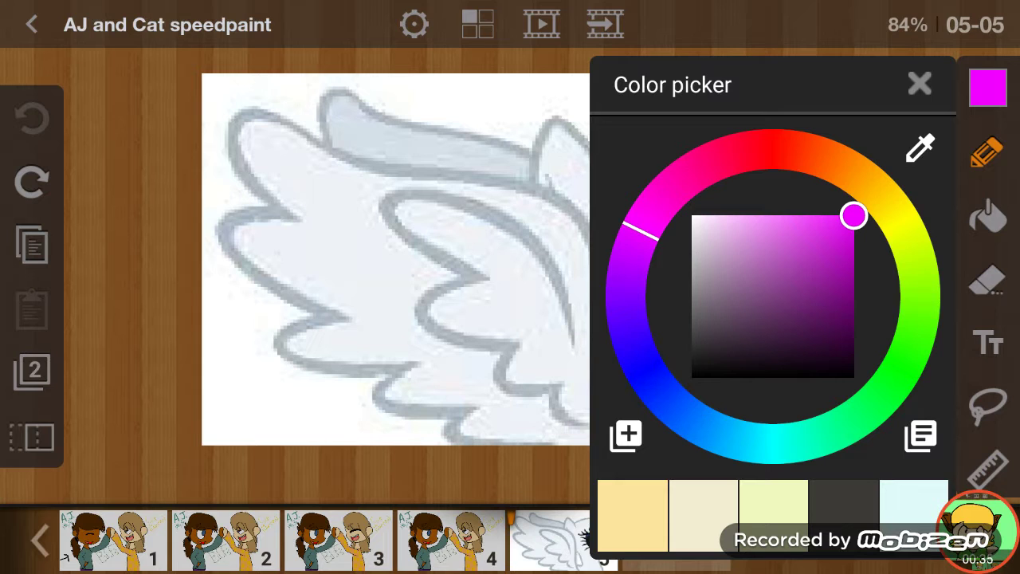
left_click_drag(853, 215, 853, 269)
left_click(919, 83)
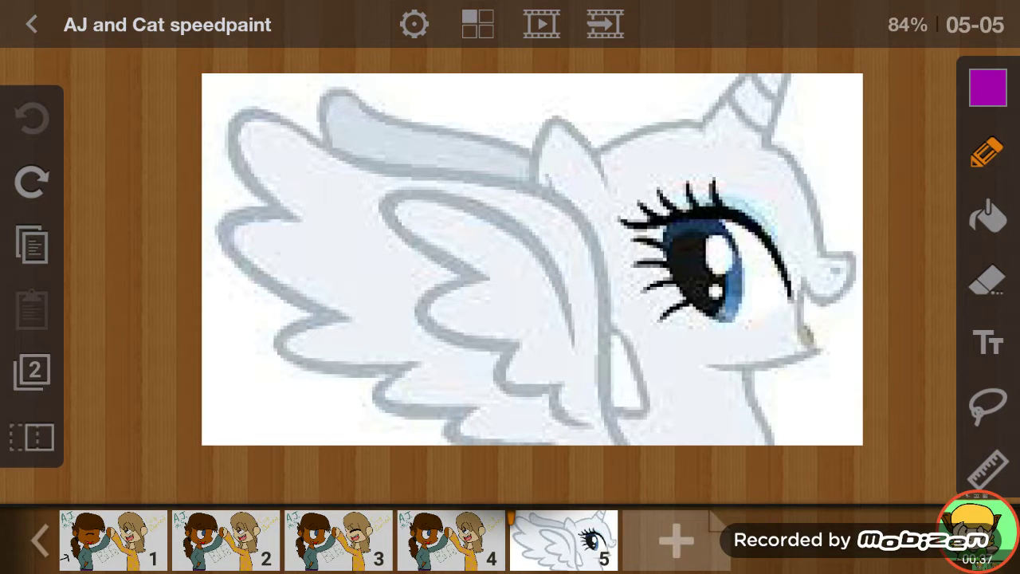
- Trace purple lines over the back wing, ear, head top and both sides of the horn
mouse_move(629, 444)
left_mouse_down()
mouse_move(587, 218)
mouse_move(484, 175)
mouse_move(345, 163)
mouse_move(247, 111)
mouse_move(285, 212)
mouse_move(239, 275)
mouse_move(351, 330)
mouse_move(378, 373)
mouse_move(472, 407)
mouse_move(481, 443)
left_mouse_up()
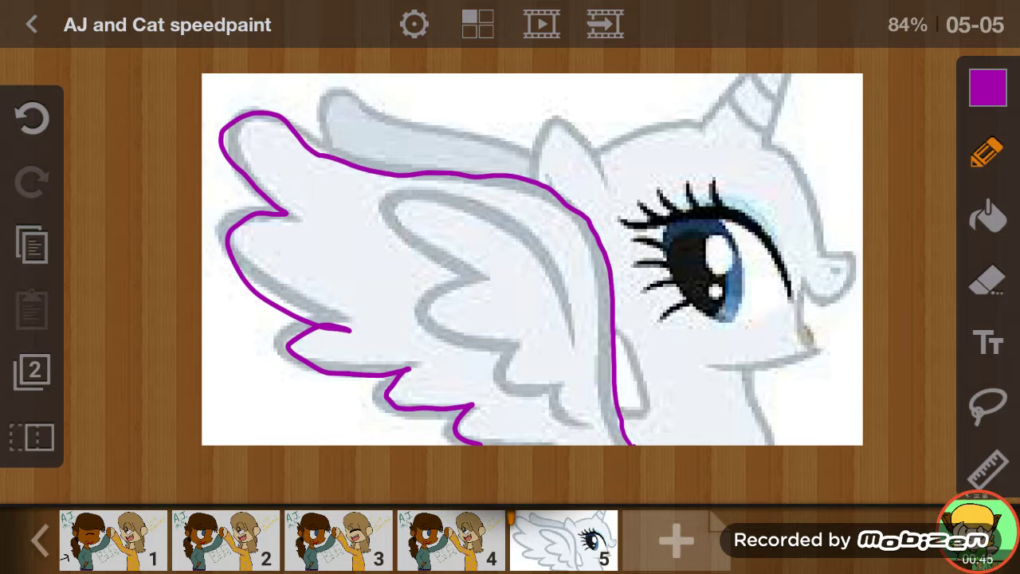
mouse_move(560, 116)
left_mouse_down()
mouse_move(607, 180)
mouse_move(664, 113)
mouse_move(711, 121)
left_mouse_up()
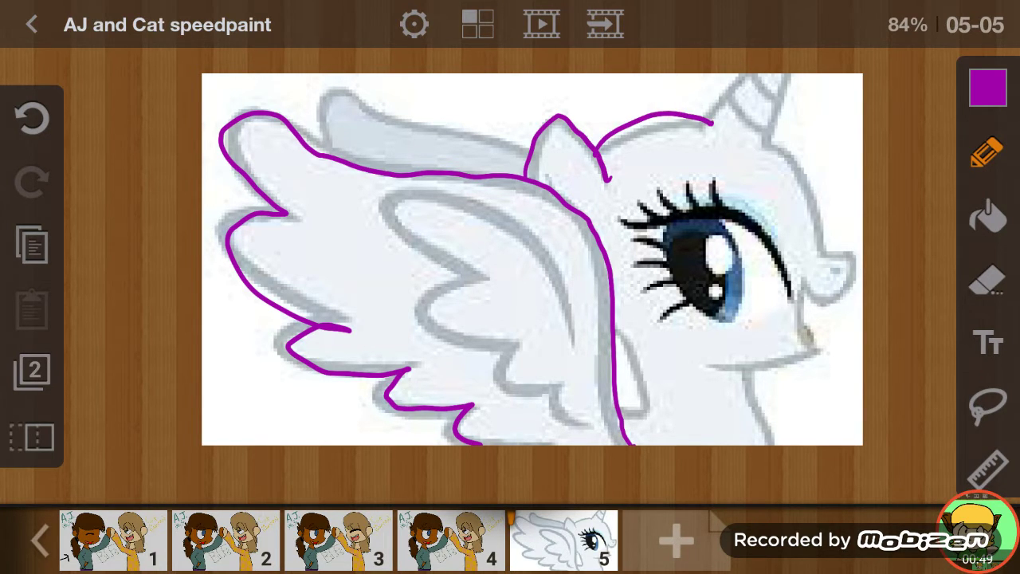
left_click(32, 118)
mouse_move(613, 132)
left_mouse_down()
mouse_move(749, 131)
mouse_move(800, 183)
mouse_move(814, 256)
left_mouse_up()
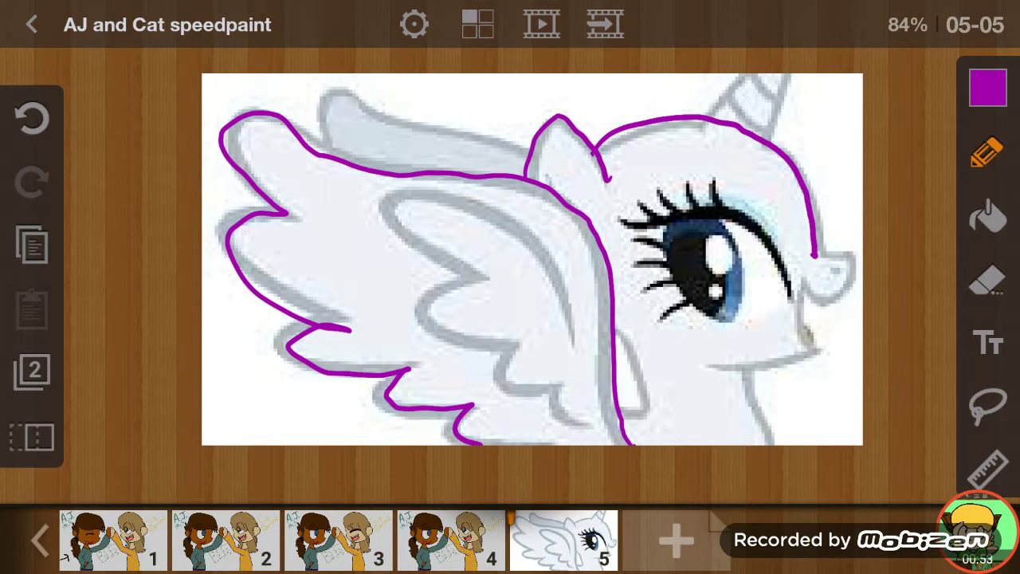
left_click_drag(752, 75, 695, 136)
left_click_drag(785, 80, 767, 153)
scroll(728, 146, "up", 5)
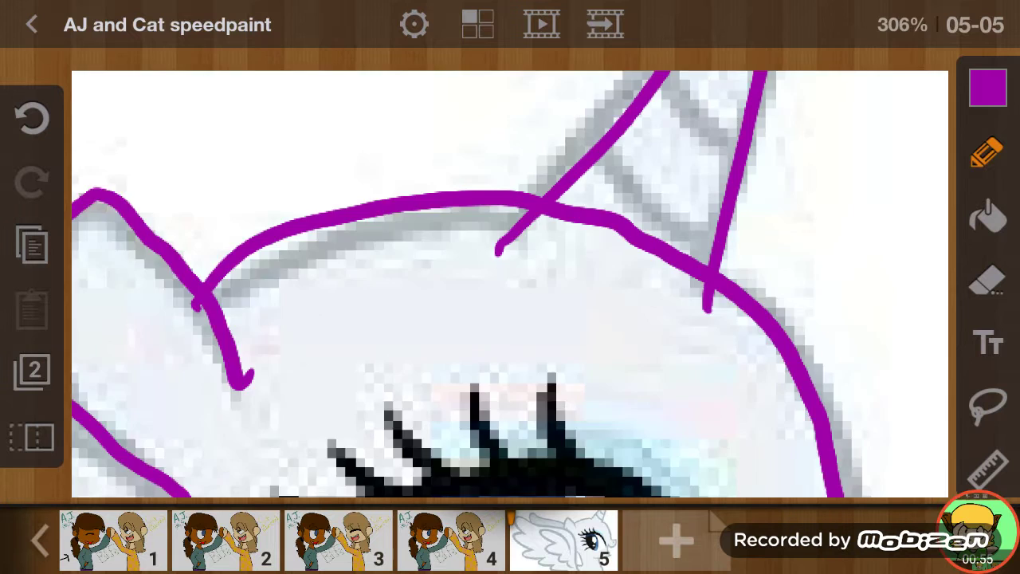
scroll(728, 146, "up", 5)
- Set the eraser to size 2.10 with lower blur and erase the stray horn line
left_click(988, 280)
left_click_drag(811, 306, 712, 305)
left_click_drag(710, 380, 678, 380)
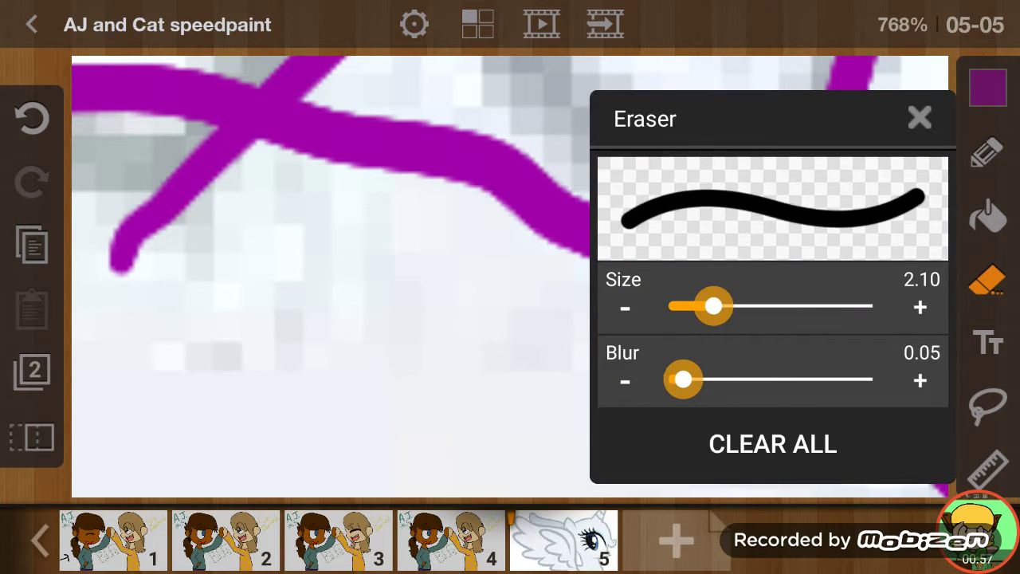
left_click(919, 118)
mouse_move(550, 191)
left_mouse_down()
mouse_move(467, 212)
mouse_move(350, 183)
mouse_move(325, 164)
mouse_move(312, 207)
mouse_move(674, 220)
mouse_move(674, 318)
mouse_move(688, 307)
mouse_move(678, 295)
left_mouse_up()
- Return to the pencil and outline around the ear in purple
scroll(510, 279, "down", 2)
scroll(510, 279, "down", 5)
scroll(433, 304, "down", 2)
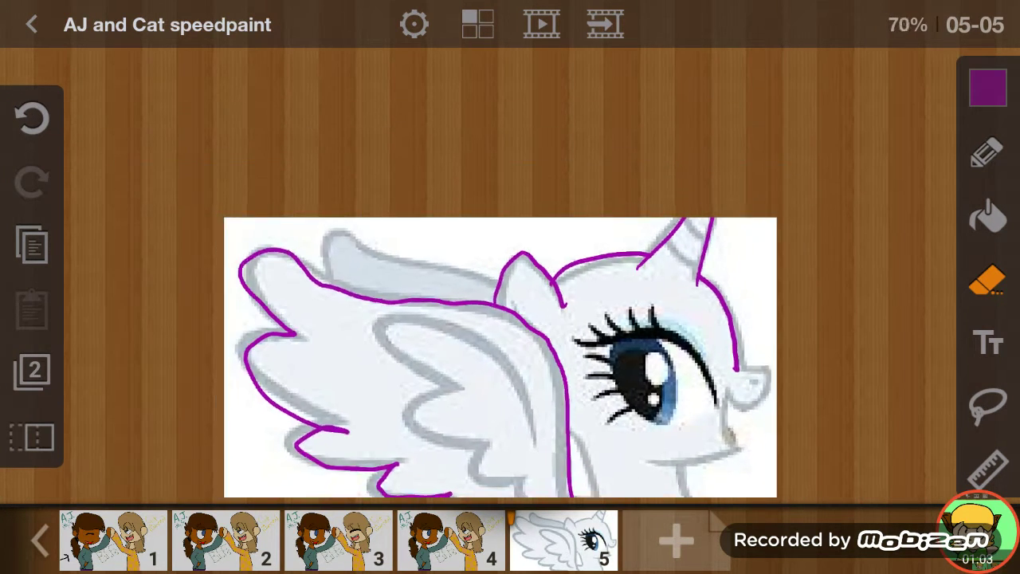
scroll(398, 239, "up", 2)
scroll(398, 239, "up", 3)
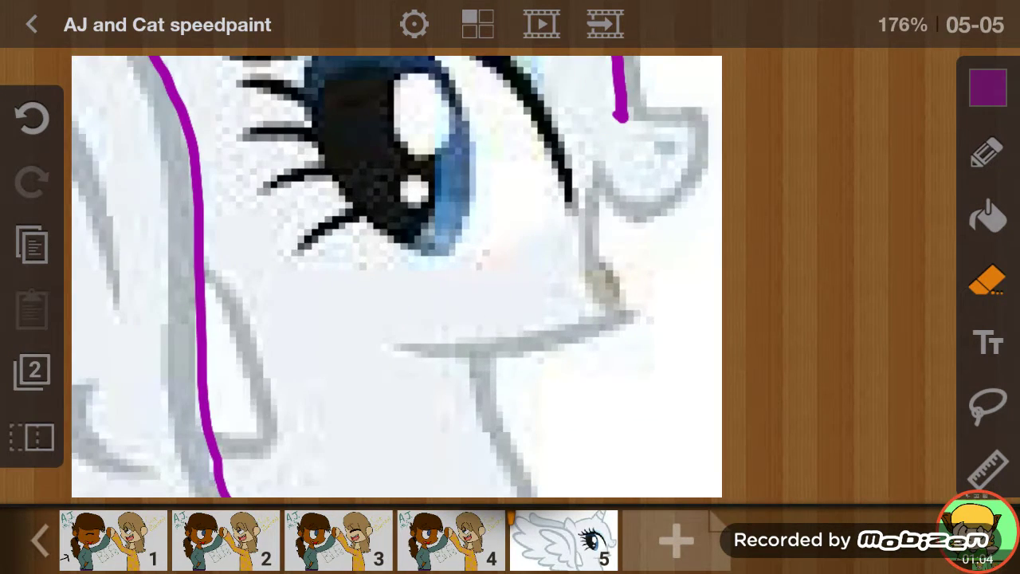
left_click(986, 152)
mouse_move(620, 116)
left_mouse_down()
mouse_move(698, 119)
mouse_move(615, 228)
mouse_move(591, 191)
mouse_move(605, 312)
mouse_move(590, 344)
mouse_move(451, 374)
mouse_move(528, 495)
left_mouse_up()
scroll(398, 271, "down", 3)
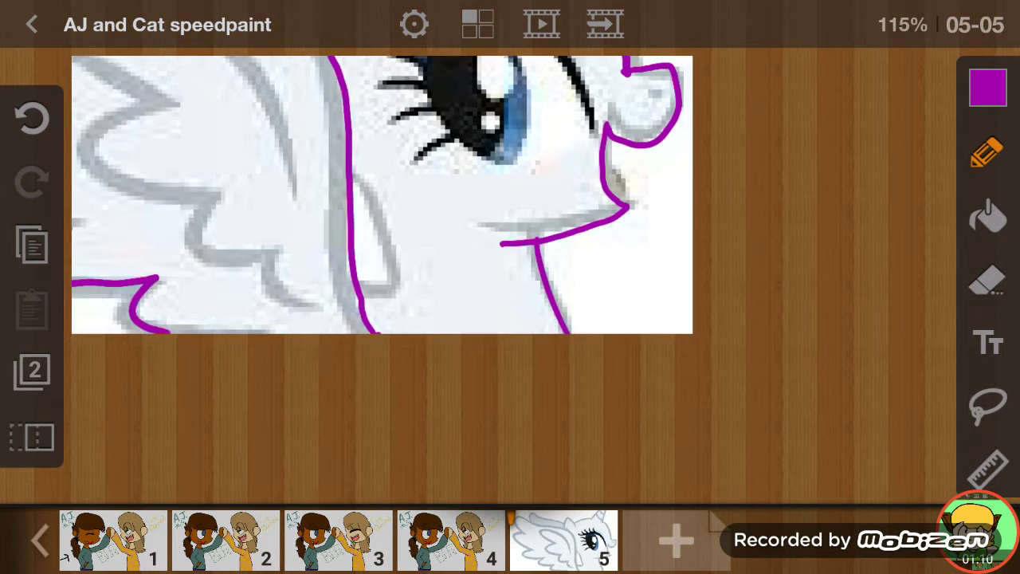
scroll(398, 271, "down", 5)
scroll(292, 159, "up", 3)
scroll(292, 160, "up", 5)
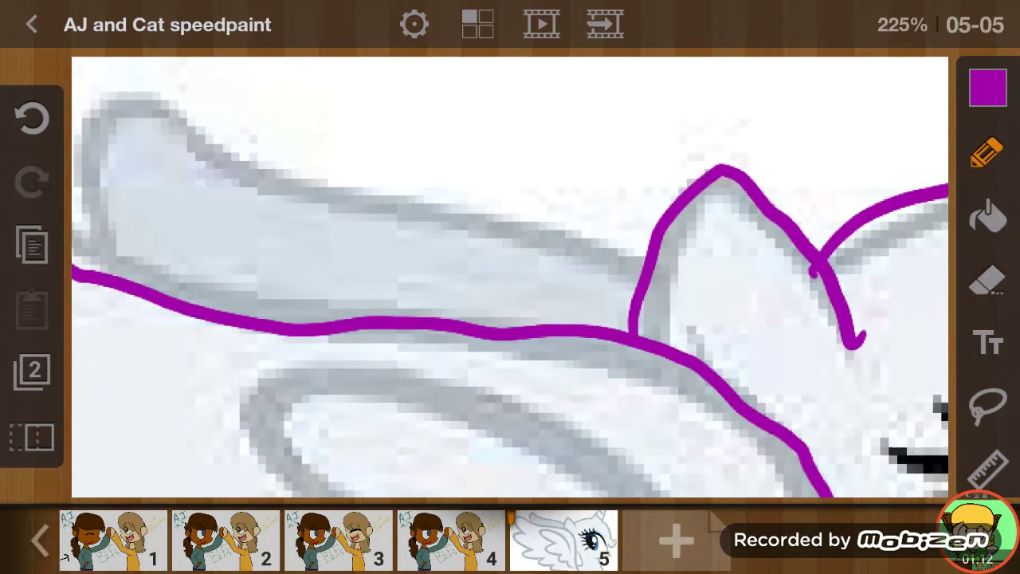
- Extend the outline near the wing and trace the front wing feathers and neck
mouse_move(79, 231)
left_mouse_down()
mouse_move(97, 276)
mouse_move(243, 130)
mouse_move(454, 220)
mouse_move(634, 236)
left_mouse_up()
scroll(510, 271, "down", 5)
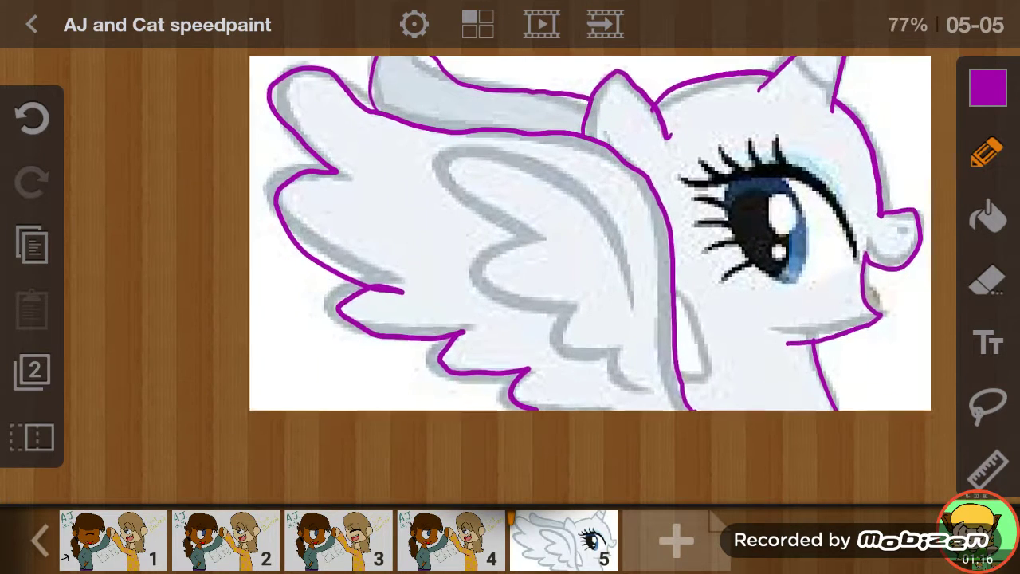
scroll(589, 239, "up", 1)
mouse_move(625, 257)
left_mouse_down()
mouse_move(477, 170)
mouse_move(487, 256)
mouse_move(525, 321)
mouse_move(593, 360)
mouse_move(629, 365)
left_mouse_up()
scroll(733, 270, "up", 5)
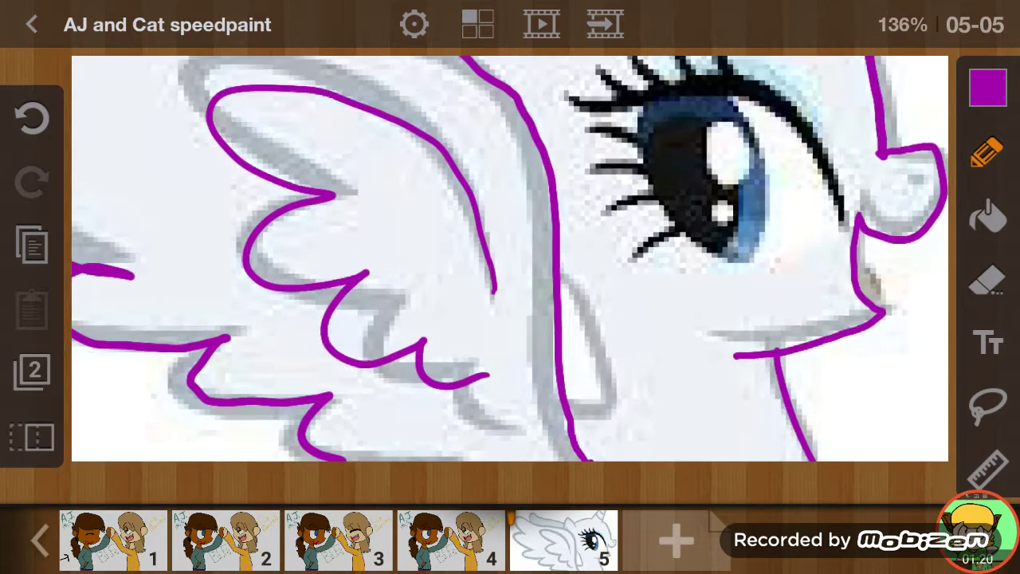
mouse_move(488, 163)
left_mouse_down()
mouse_move(530, 245)
mouse_move(569, 439)
mouse_move(508, 453)
left_mouse_up()
- Try a magenta bucket fill on the pony's head, then undo it
left_click(988, 215)
left_click(988, 88)
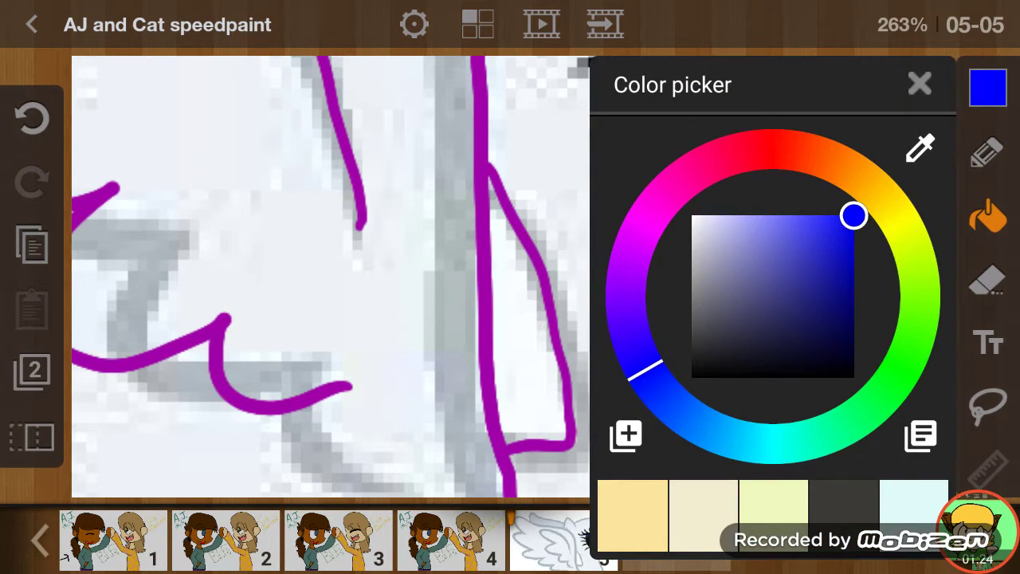
left_click(919, 147)
left_click_drag(671, 194, 476, 171)
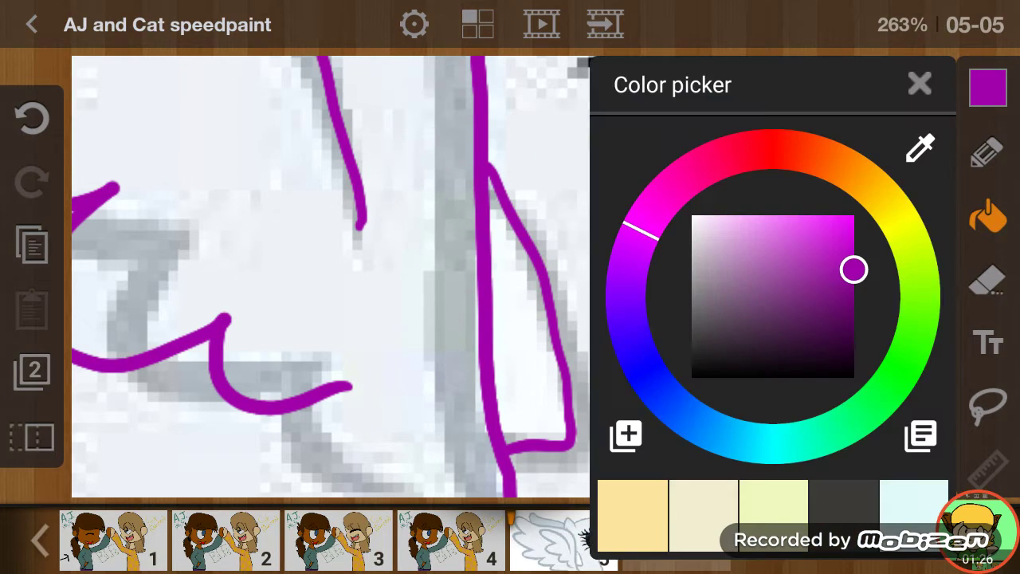
left_click_drag(853, 269, 853, 217)
left_click(919, 83)
left_click(717, 239)
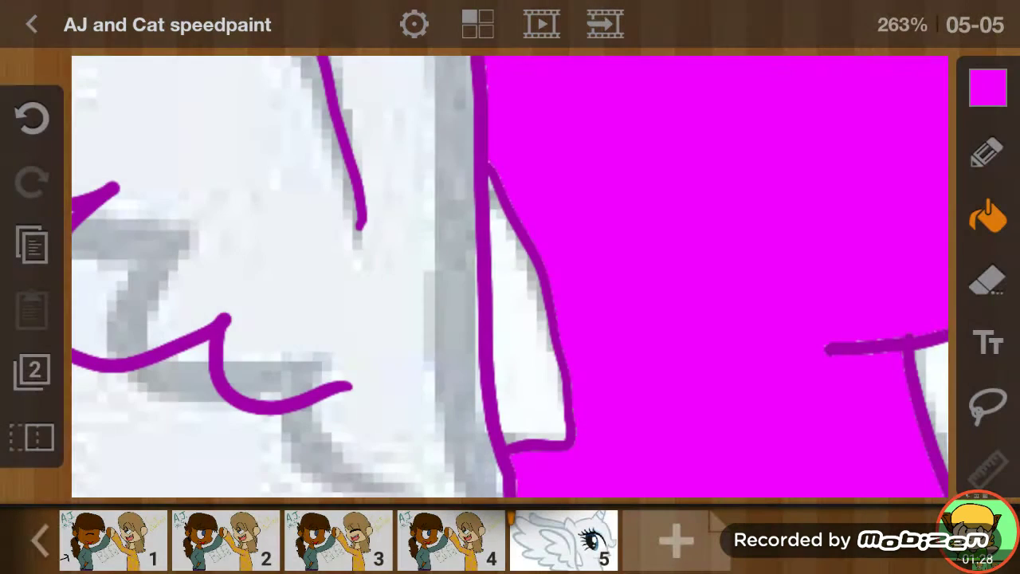
scroll(510, 275, "down", 5)
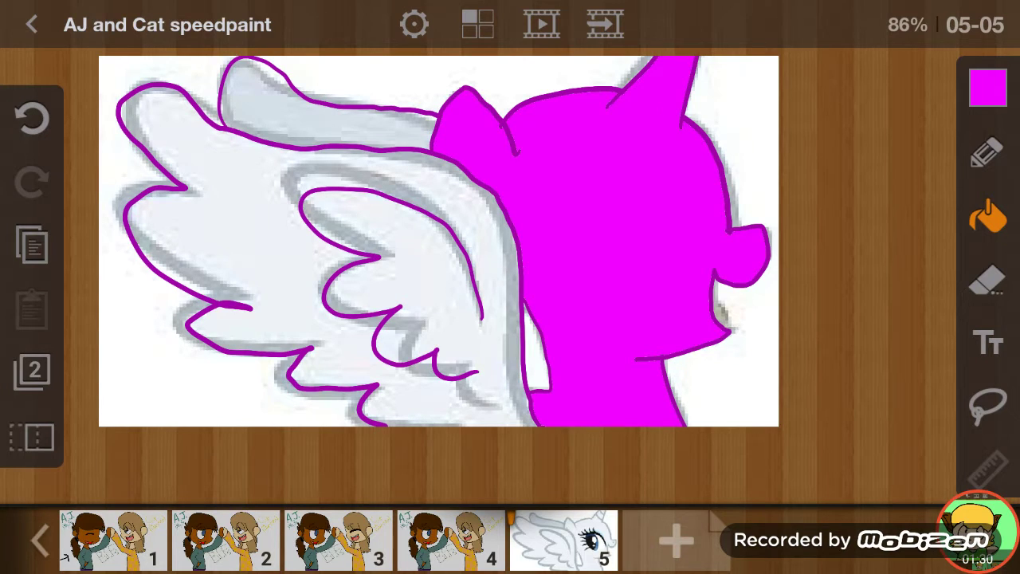
left_click(32, 118)
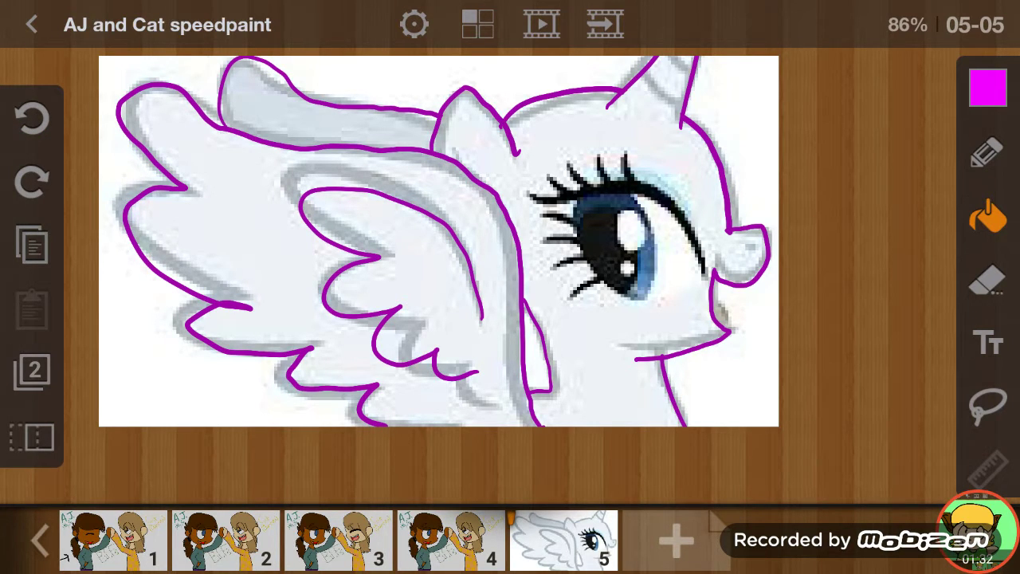
- Set the drawing colour to pure black
left_click(988, 88)
left_click(692, 375)
left_click(854, 268)
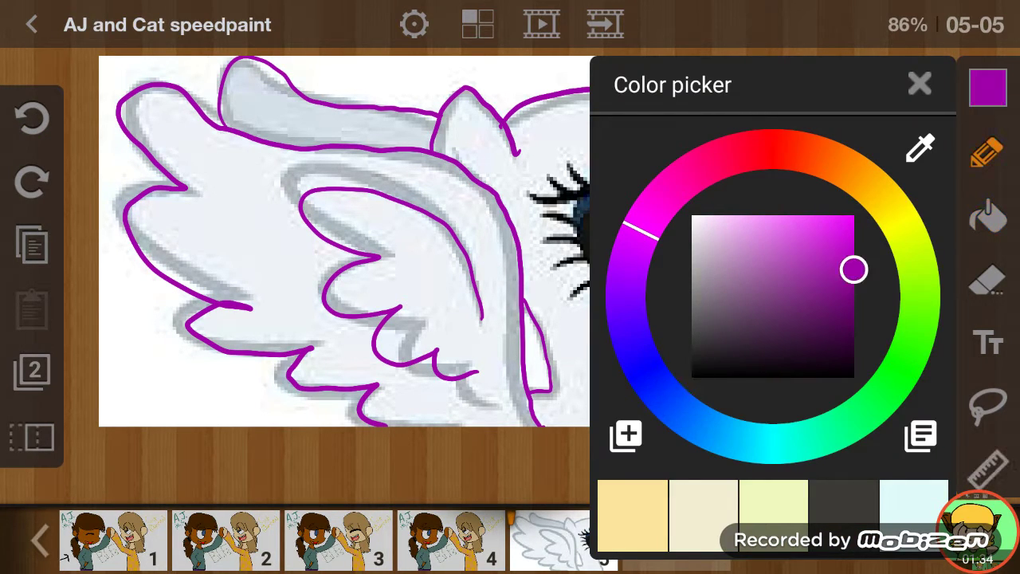
- With the black pencil, thicken the eyelid line and the upper eyelashes
left_click(692, 375)
left_click(988, 151)
scroll(622, 239, "up", 5)
scroll(621, 239, "up", 2)
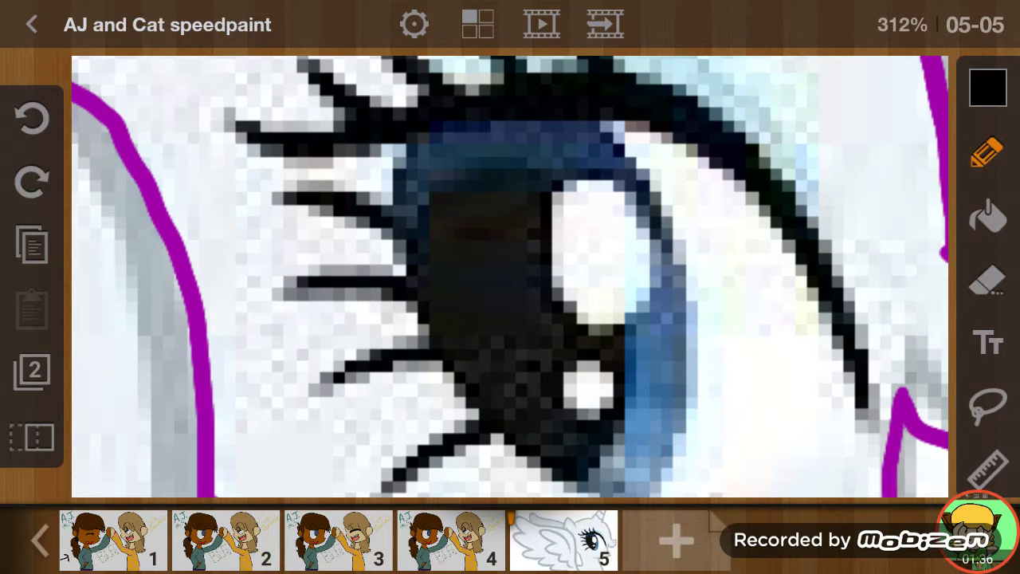
scroll(622, 239, "down", 2)
mouse_move(796, 372)
left_mouse_down()
mouse_move(792, 288)
mouse_move(739, 231)
left_mouse_up()
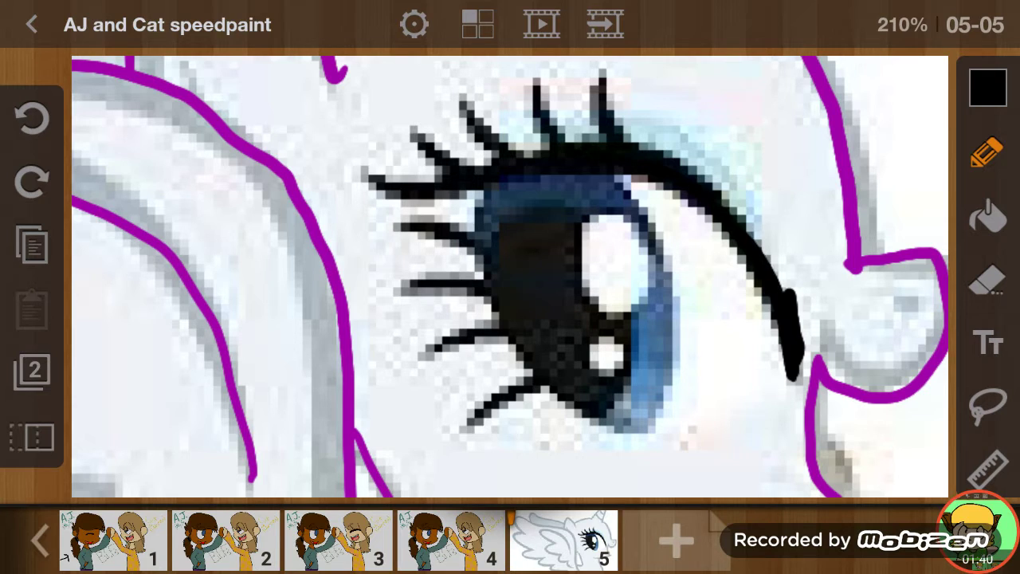
left_click_drag(430, 186, 367, 179)
left_click_drag(417, 135, 472, 165)
mouse_move(463, 97)
left_mouse_down()
mouse_move(482, 123)
mouse_move(538, 156)
left_mouse_up()
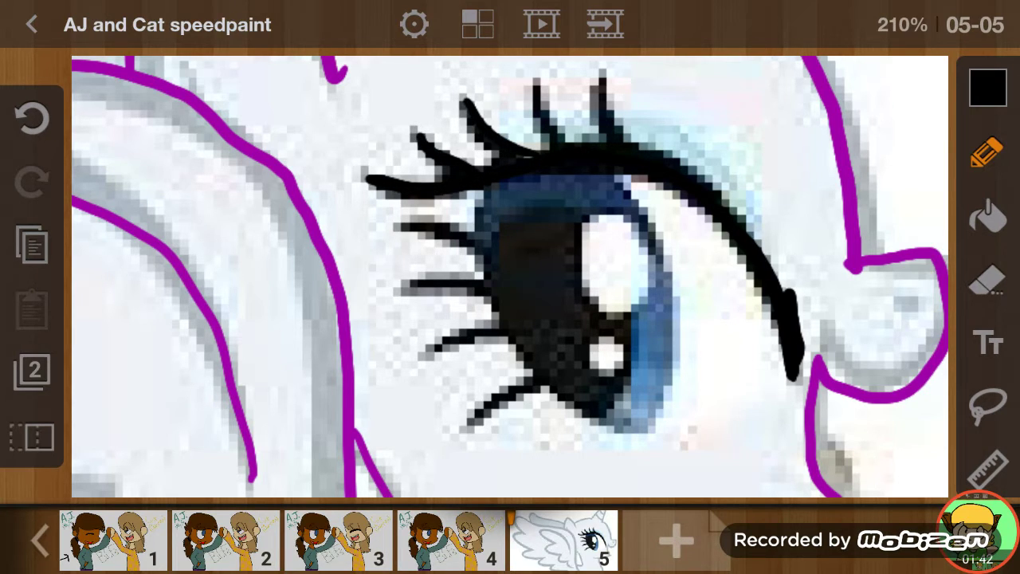
left_click_drag(540, 90, 572, 143)
left_click_drag(591, 88, 631, 141)
- Redraw a shorter lower-left eye outline, thicken the lower lashes and outline the pupil
mouse_move(479, 190)
left_mouse_down()
mouse_move(606, 421)
mouse_move(649, 427)
left_mouse_up()
left_click(32, 118)
mouse_move(478, 189)
left_mouse_down()
mouse_move(478, 231)
mouse_move(557, 406)
mouse_move(597, 422)
left_mouse_up()
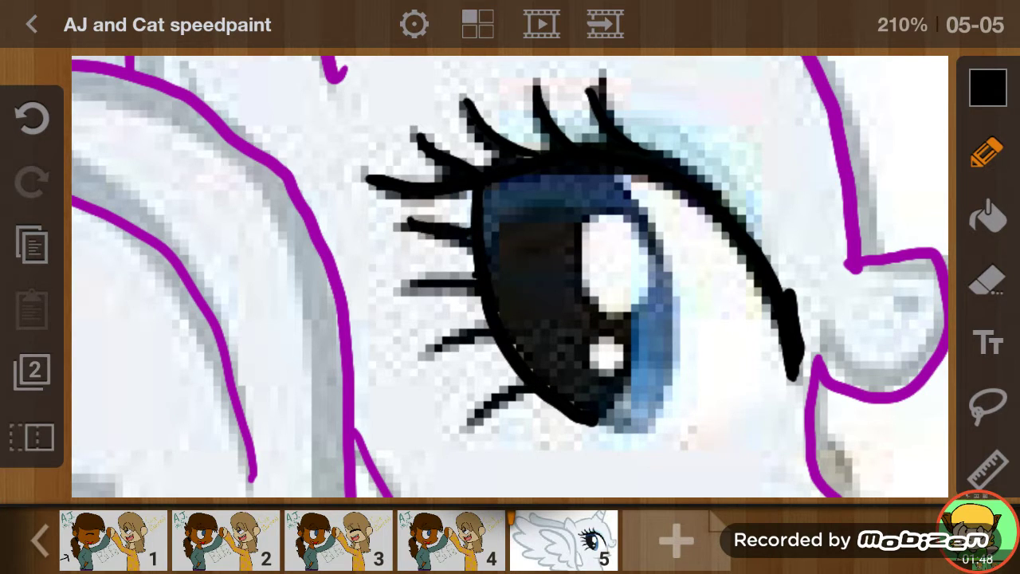
left_click_drag(477, 277, 389, 280)
left_click_drag(488, 324, 408, 346)
left_click_drag(520, 377, 437, 423)
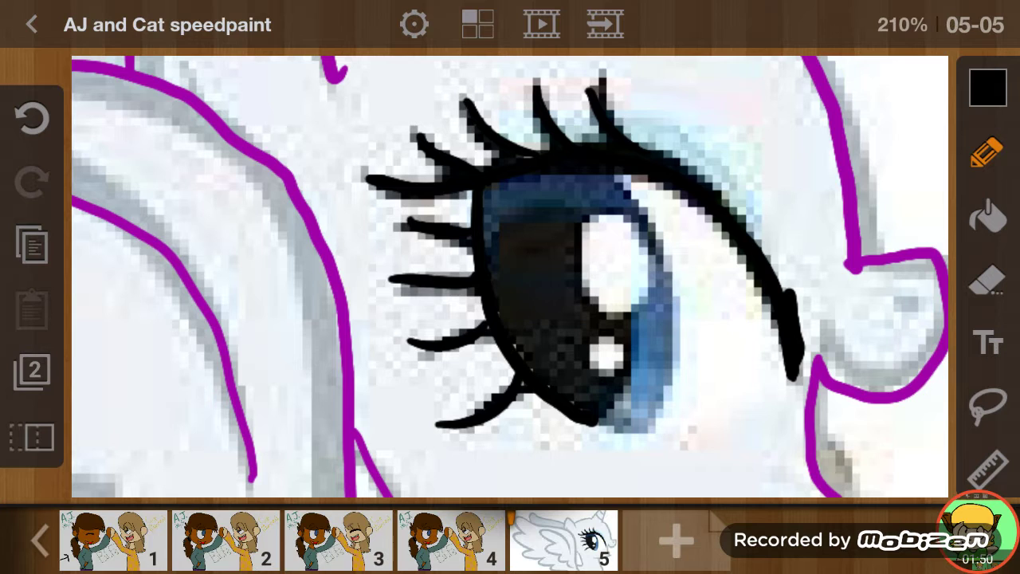
mouse_move(472, 275)
left_mouse_down()
mouse_move(590, 203)
mouse_move(617, 397)
left_mouse_up()
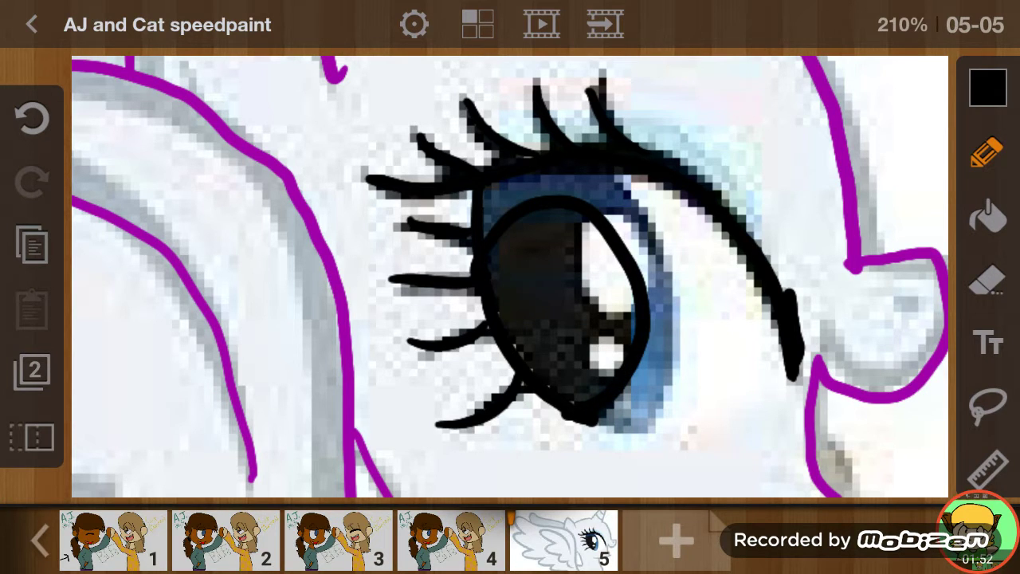
- Fill the pupil solid black and outline the right side of the iris
left_click(988, 214)
left_click(542, 311)
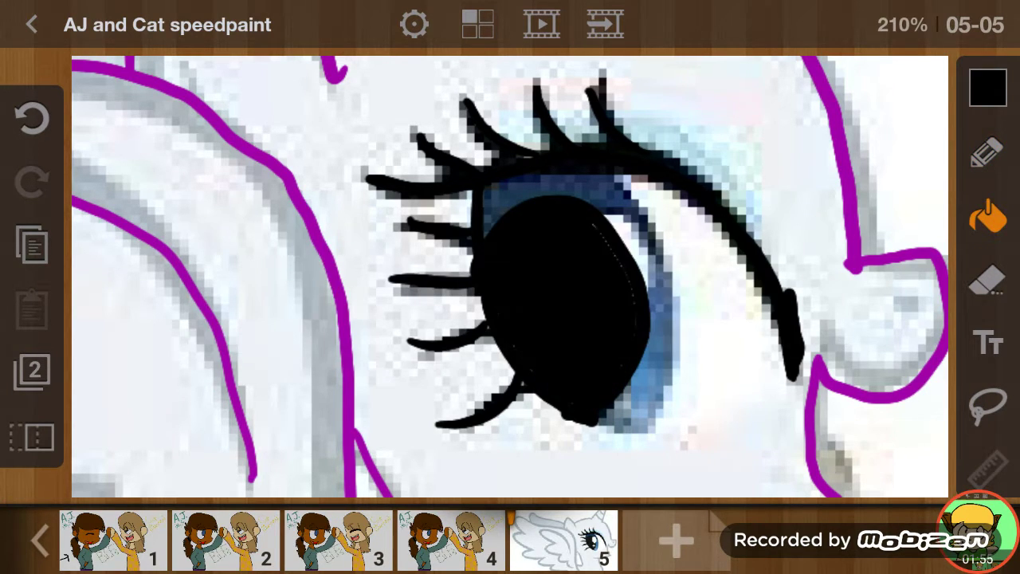
left_click(988, 152)
mouse_move(637, 179)
left_mouse_down()
mouse_move(691, 375)
mouse_move(567, 429)
left_mouse_up()
- Draw a black lower eyelid under the eye
scroll(510, 278, "down", 5)
scroll(653, 318, "up", 3)
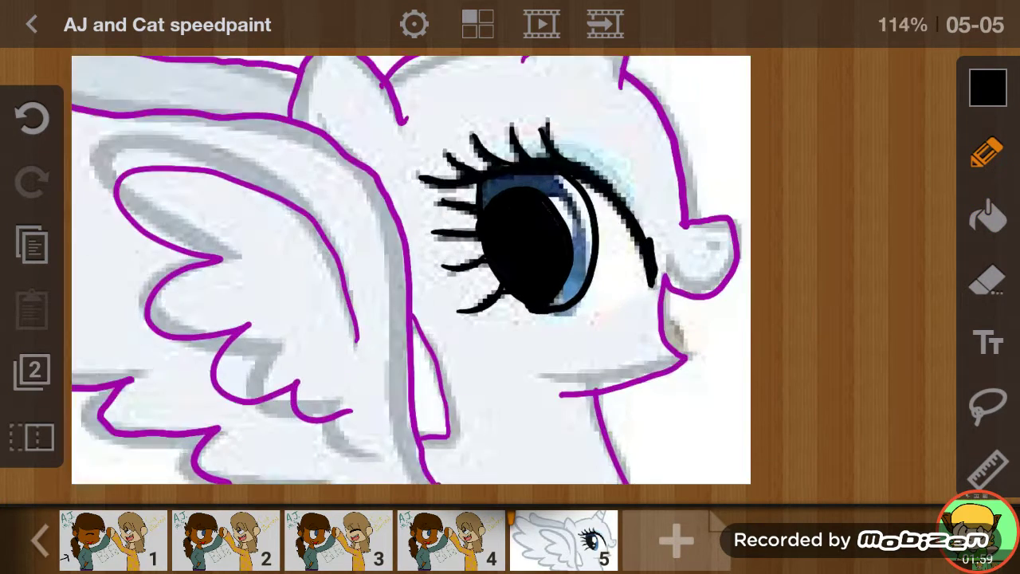
scroll(653, 318, "up", 3)
mouse_move(402, 340)
left_mouse_down()
mouse_move(530, 328)
mouse_move(675, 256)
left_mouse_up()
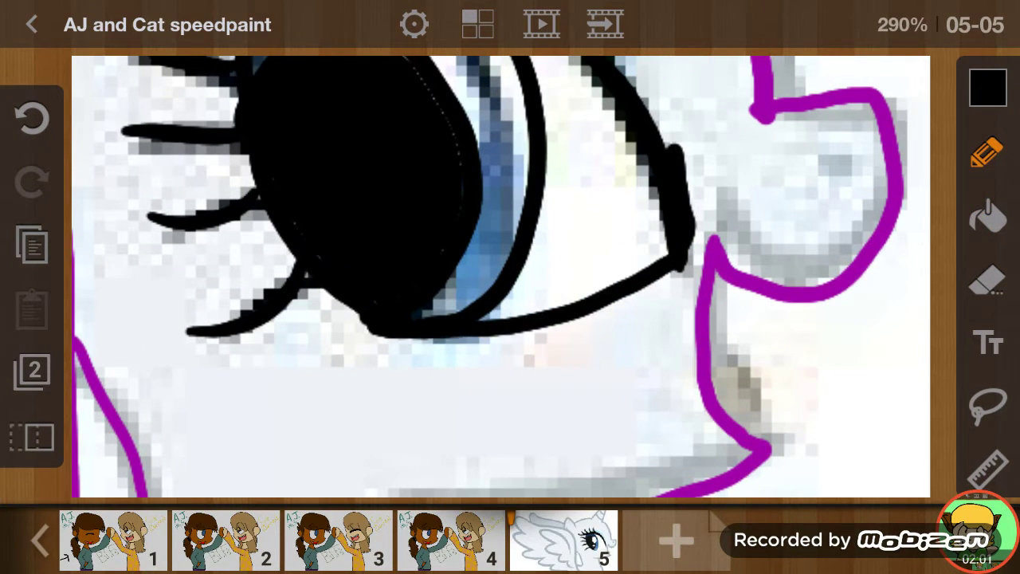
scroll(510, 279, "down", 2)
scroll(509, 279, "down", 3)
- Bucket-fill the eye white with pink
left_click(988, 215)
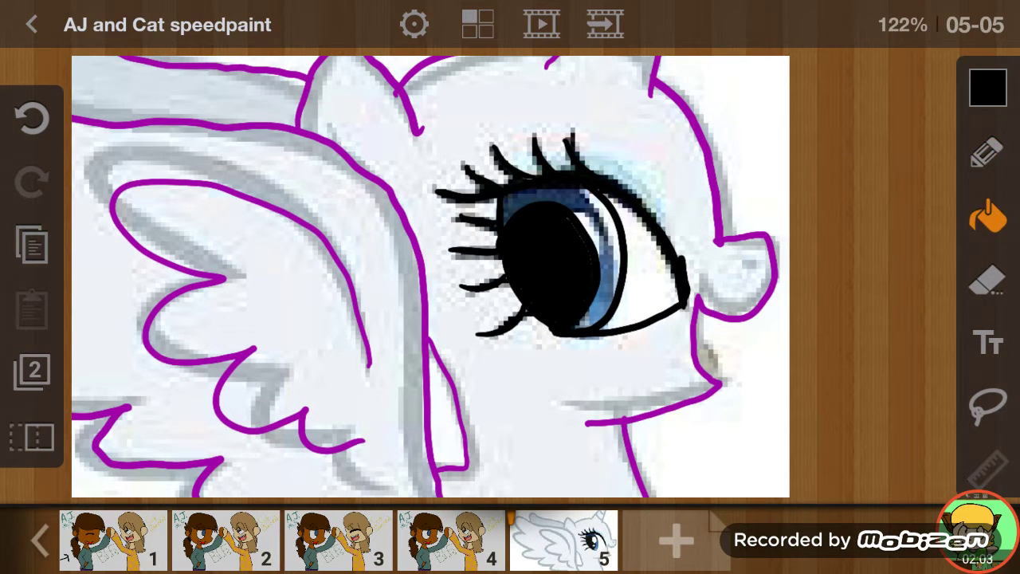
left_click(988, 87)
left_click(739, 212)
left_click(919, 83)
left_click(637, 271)
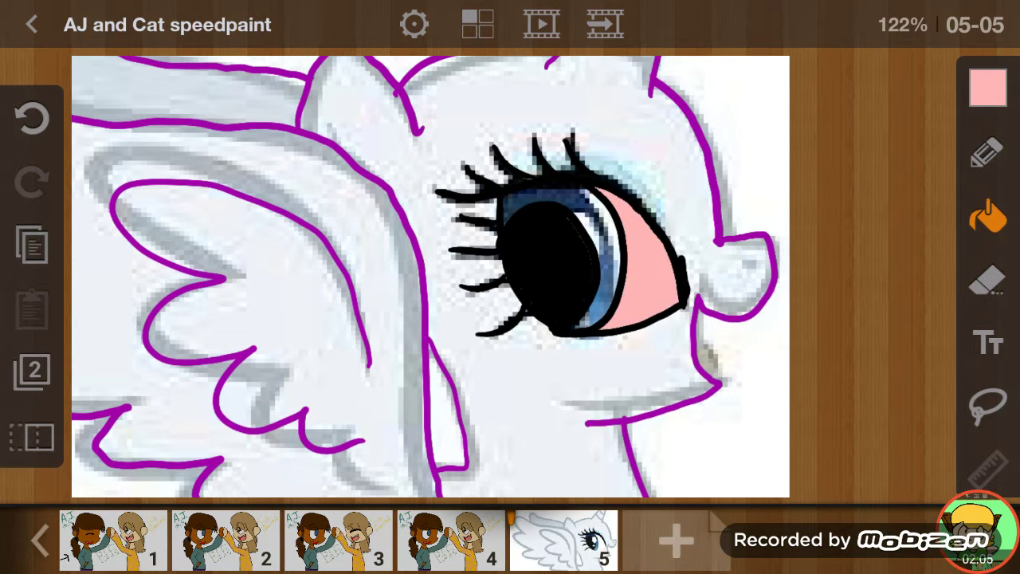
- Refill the eye white with a pale pink
left_click(988, 87)
left_click_drag(740, 212, 853, 215)
left_click(622, 228)
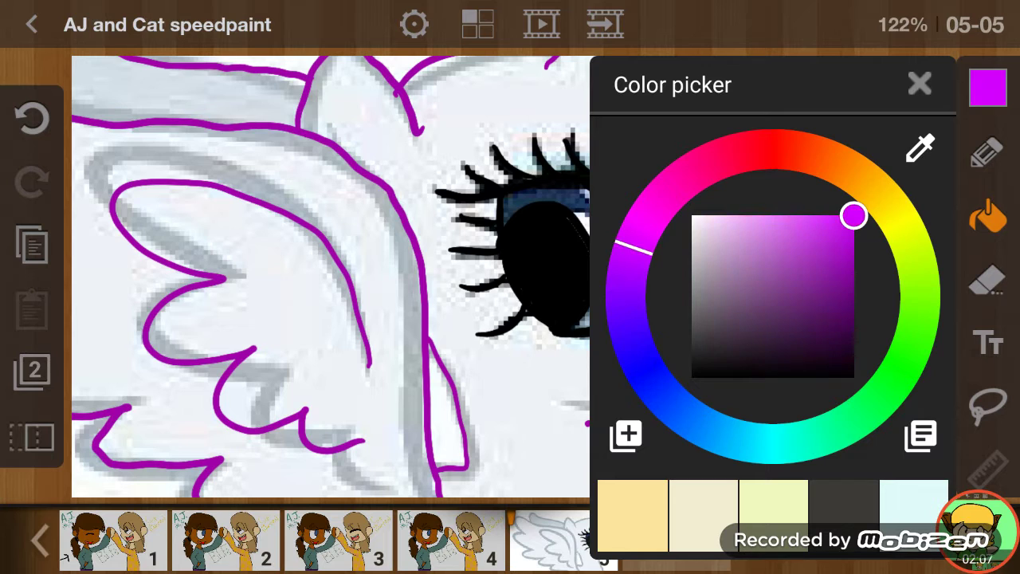
left_click(724, 214)
left_click(919, 82)
left_click(641, 259)
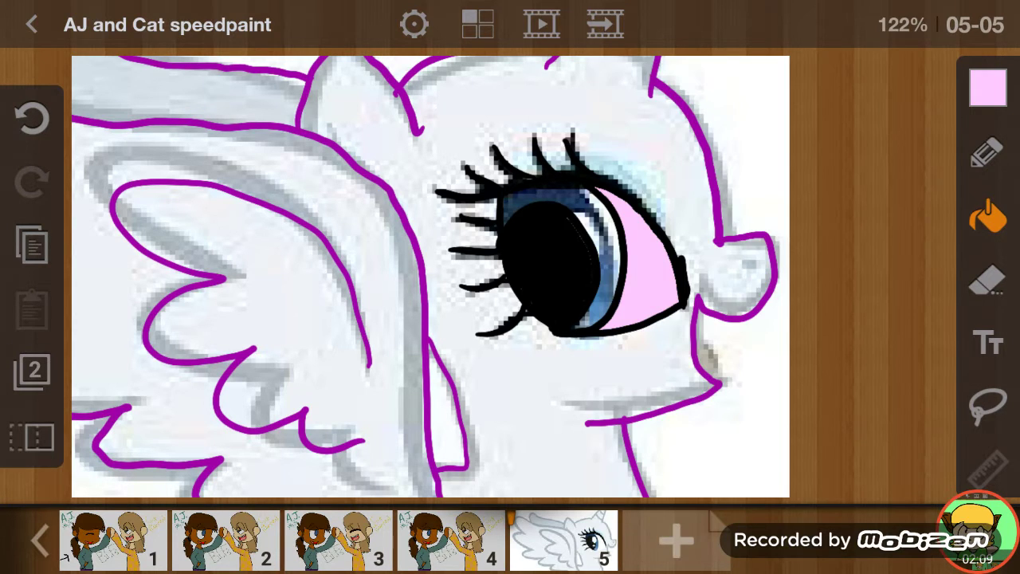
- Fill the blue iris with bright magenta
left_click(988, 87)
left_click(797, 214)
left_click(920, 82)
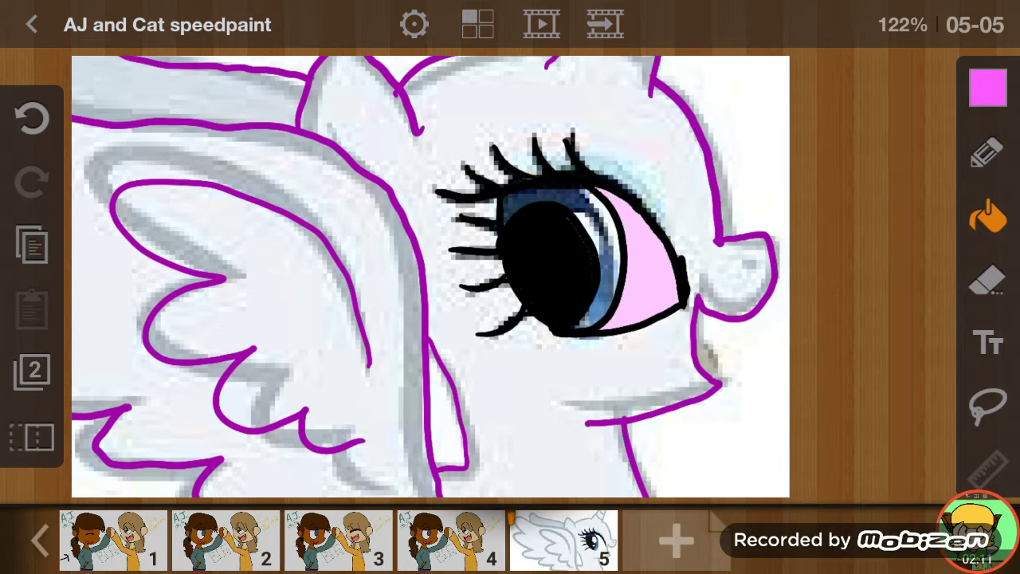
left_click(606, 255)
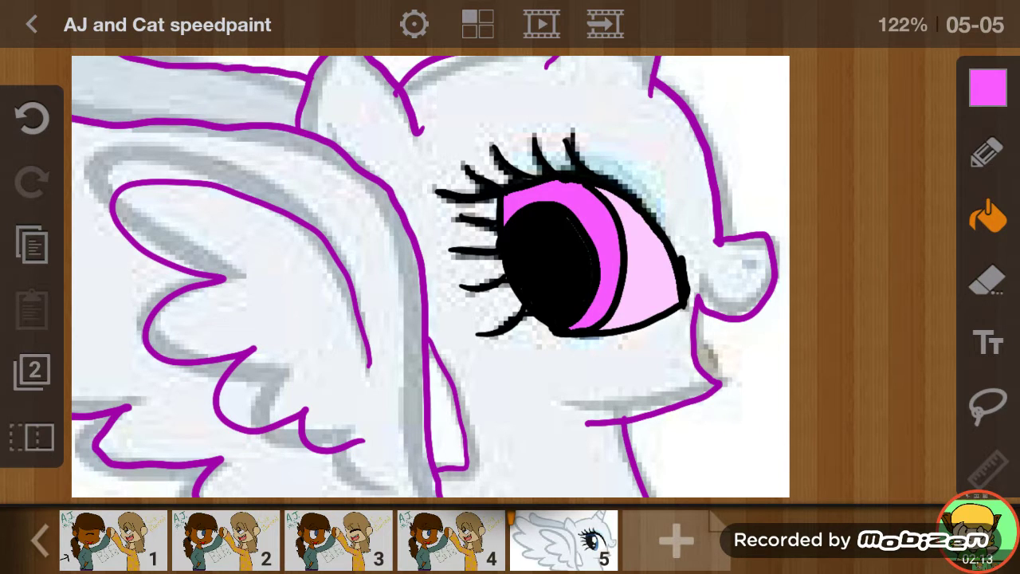
- Fill the light pink eye area solid black
left_click(988, 88)
left_click(691, 215)
left_click(919, 82)
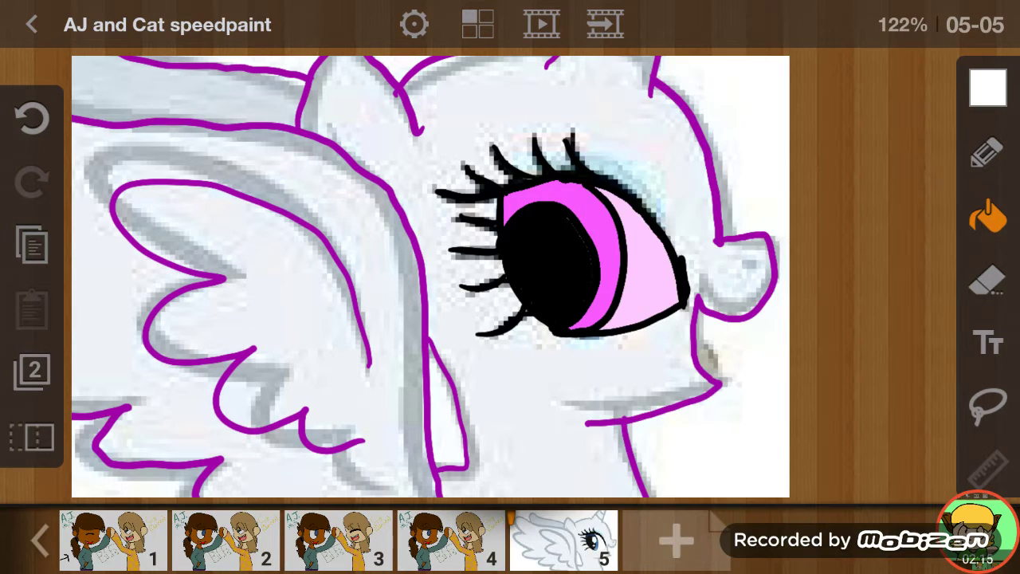
left_click(988, 87)
left_click(692, 376)
left_click(919, 83)
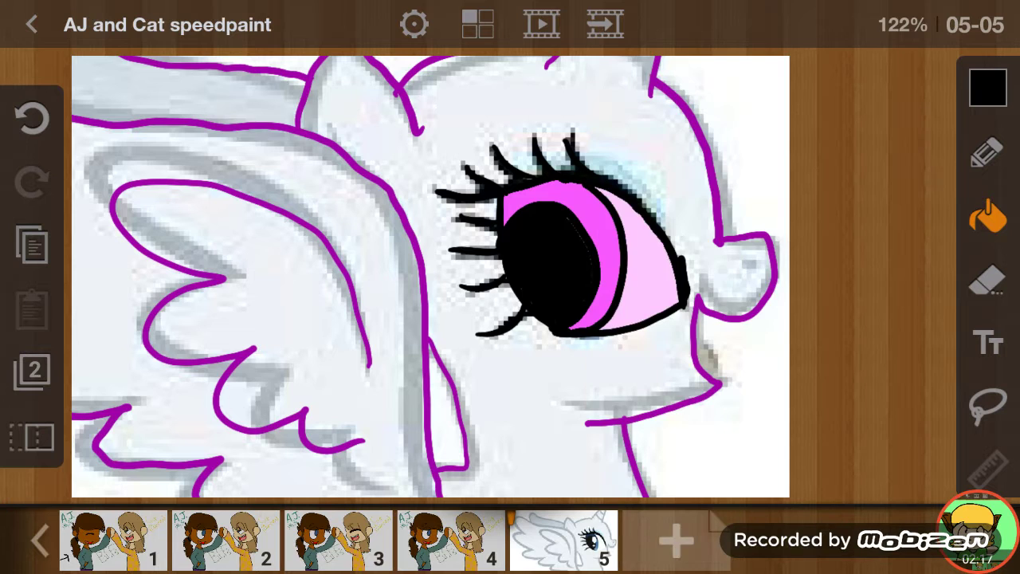
left_click(645, 263)
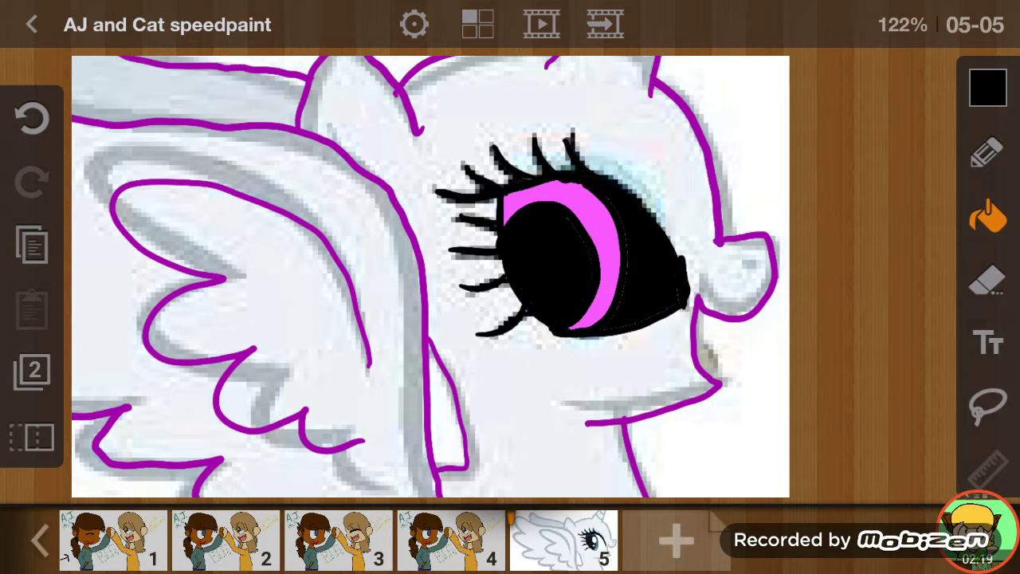
- Divide the magenta iris ring into segments with three pencil lines
left_click(986, 151)
scroll(558, 239, "up", 3)
scroll(558, 239, "up", 3)
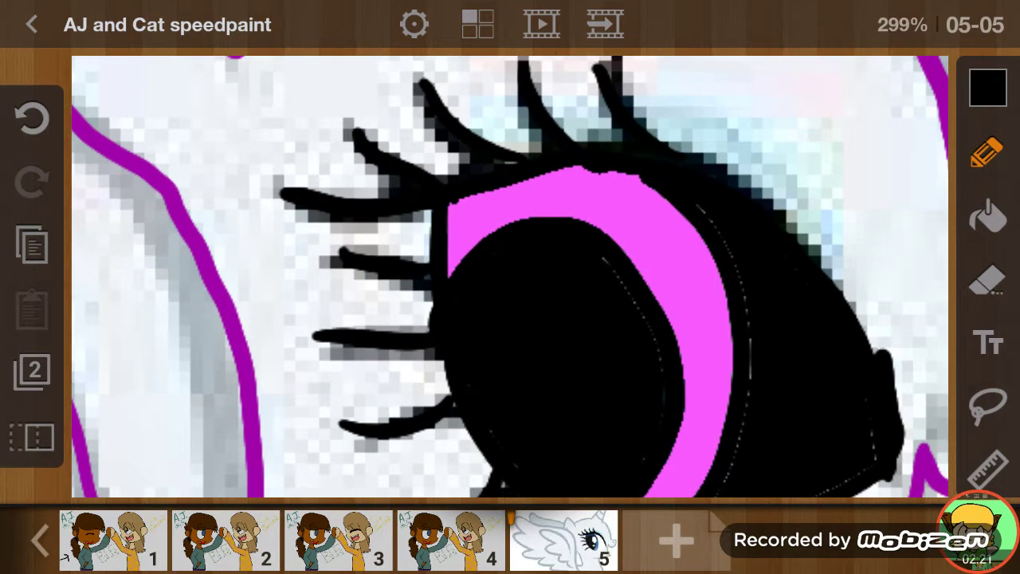
left_click_drag(510, 185, 498, 228)
left_click_drag(577, 170, 623, 223)
left_click(32, 118)
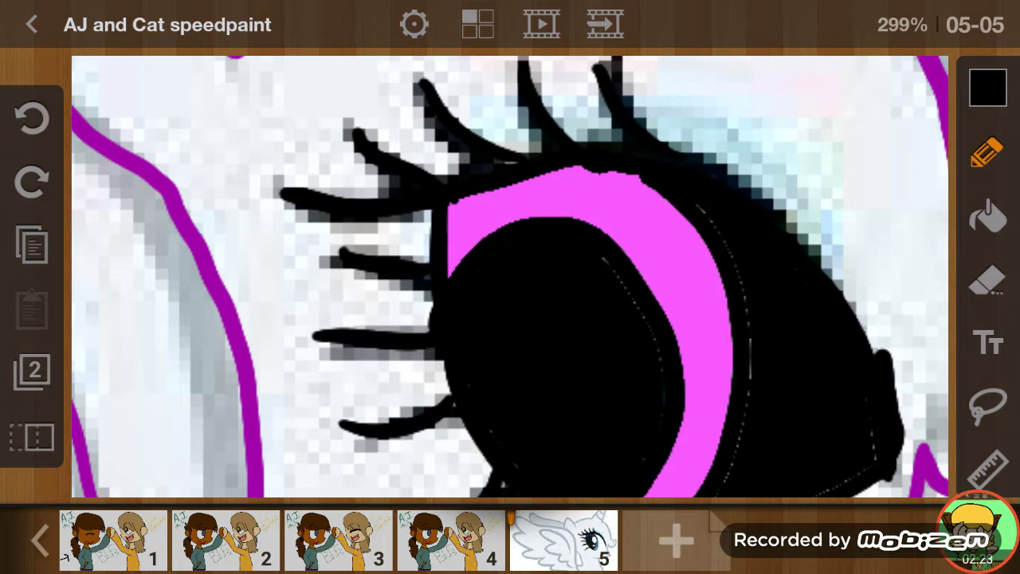
left_click_drag(501, 190, 499, 226)
left_click_drag(633, 177, 594, 223)
left_click_drag(717, 275, 647, 305)
scroll(510, 276, "down", 3)
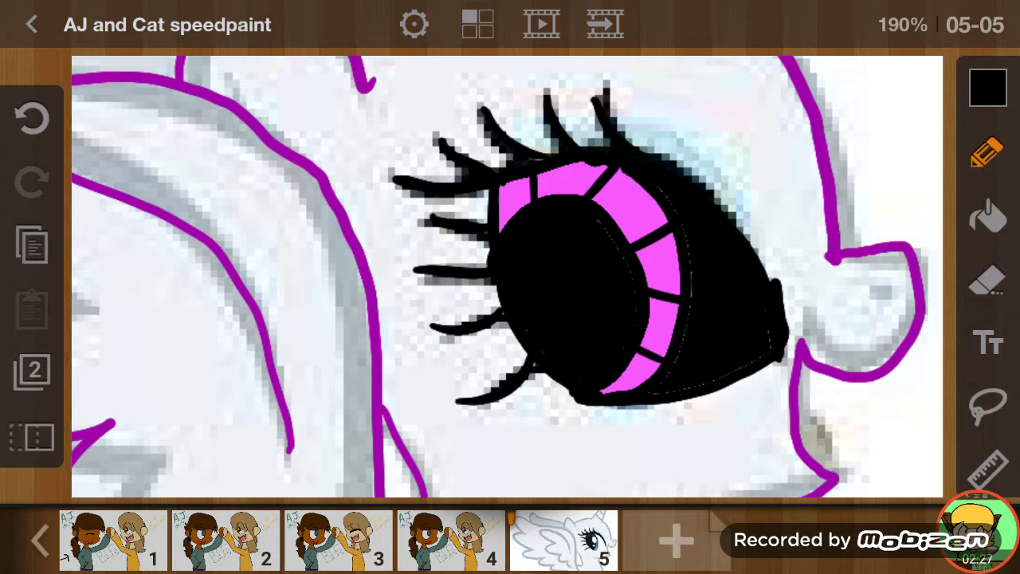
- Bucket-fill the first iris segment red and the next one orange
left_click(987, 87)
left_click(987, 215)
left_click(853, 216)
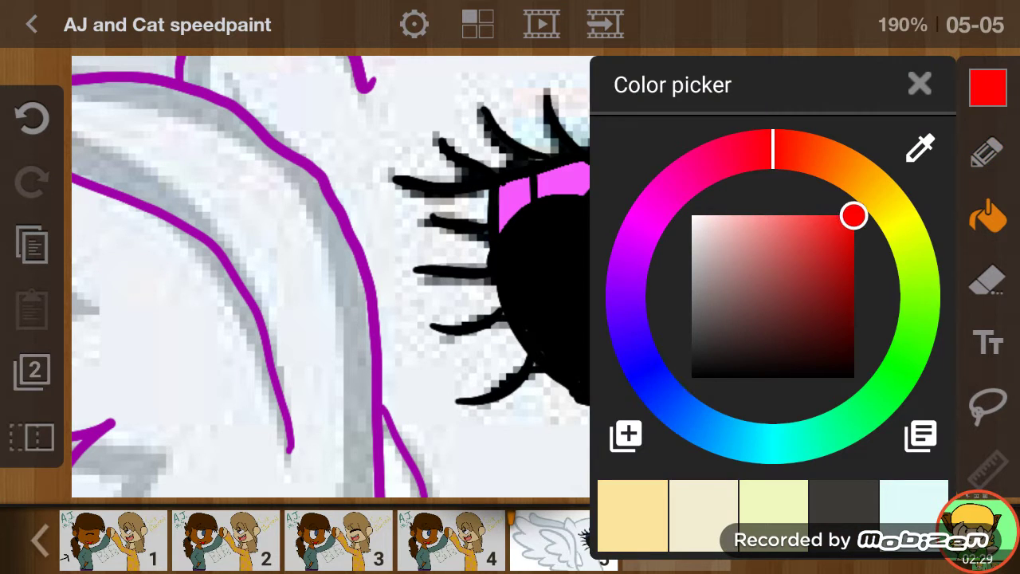
left_click(919, 84)
left_click(514, 204)
left_click(987, 88)
mouse_move(773, 141)
left_mouse_down()
mouse_move(831, 155)
mouse_move(864, 177)
left_mouse_up()
left_click(920, 83)
left_click(567, 179)
- Fill the next pink iris segment yellow-orange
left_click(987, 87)
left_click(919, 83)
left_click(567, 179)
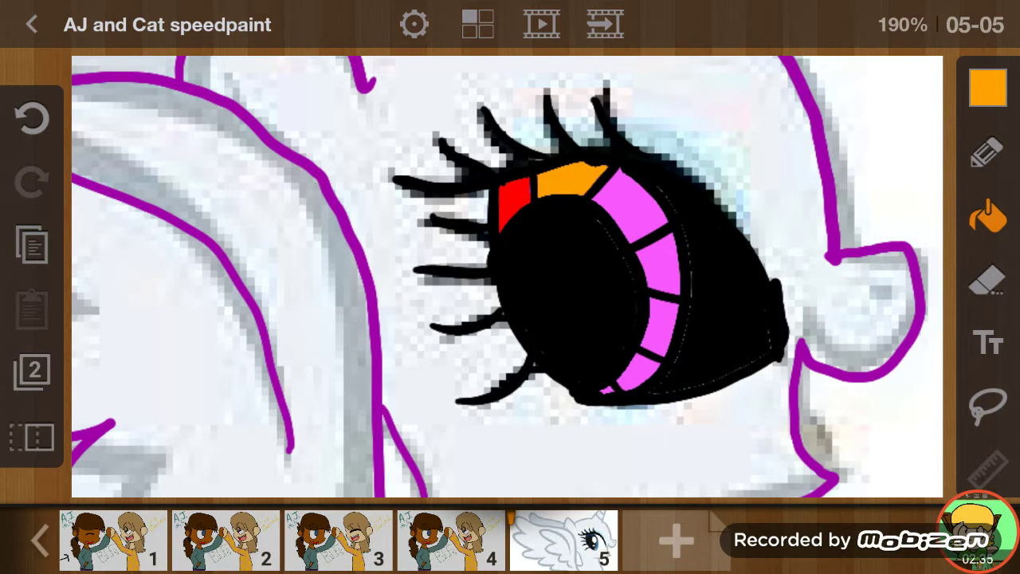
left_click(31, 118)
left_click(631, 206)
left_click(987, 88)
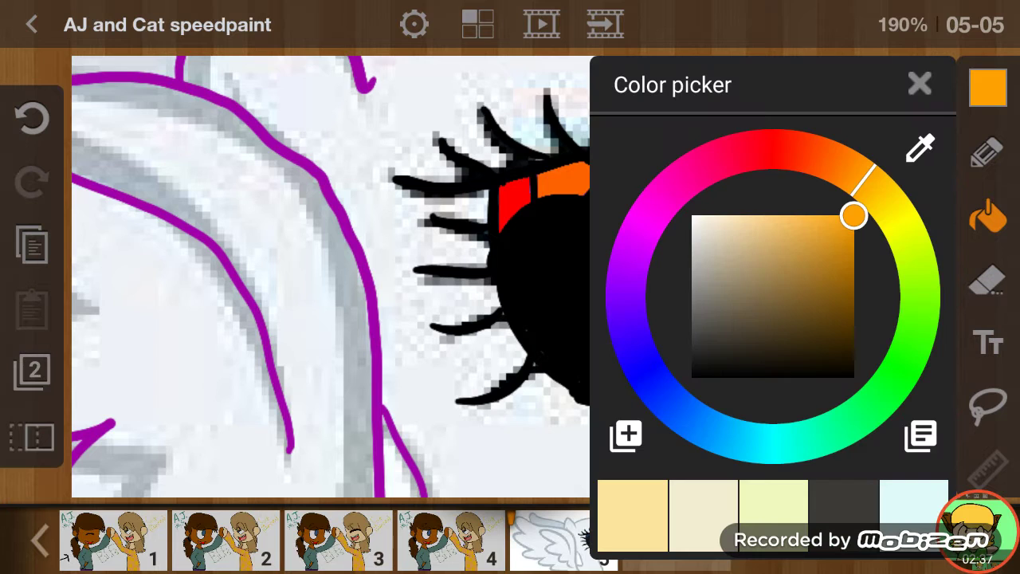
mouse_move(864, 177)
left_mouse_down()
mouse_move(878, 188)
mouse_move(853, 209)
left_mouse_up()
left_click(919, 83)
left_click(630, 206)
- Fill the following iris segments lime green and cyan
left_click(987, 88)
left_click(919, 83)
left_click(658, 263)
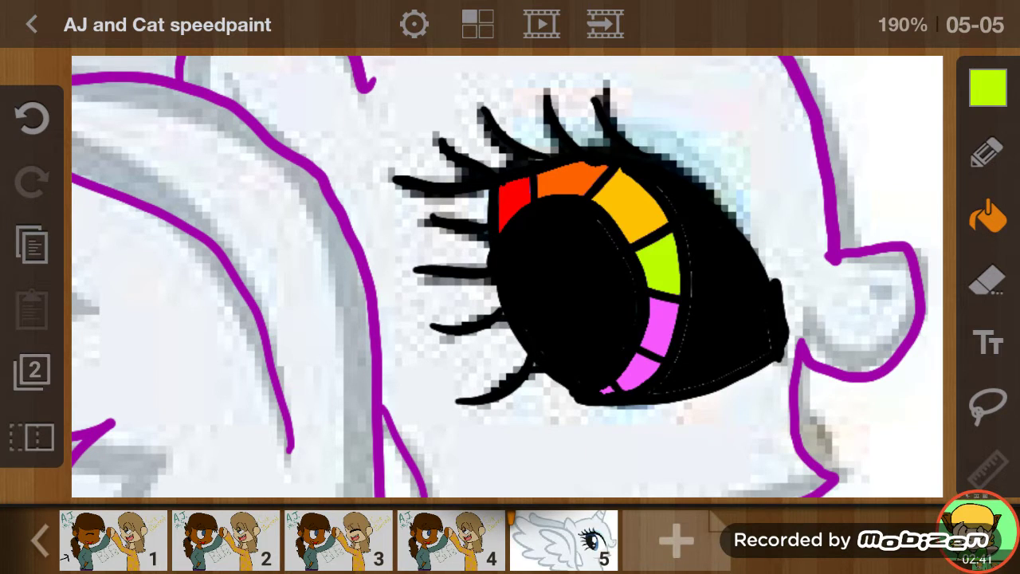
left_click(987, 87)
mouse_move(918, 260)
left_mouse_down()
mouse_move(912, 349)
mouse_move(890, 386)
mouse_move(742, 440)
mouse_move(785, 446)
left_mouse_up()
left_click(919, 83)
left_click(987, 87)
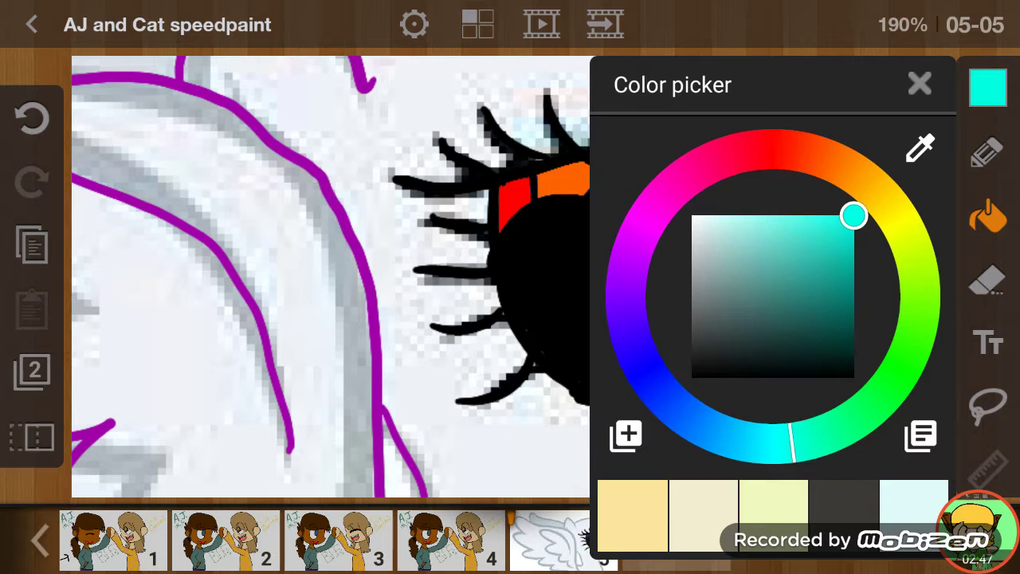
left_click(920, 83)
left_click(637, 371)
- Fill the last pink sliver of the iris blue
scroll(637, 375, "up", 3)
scroll(558, 359, "up", 3)
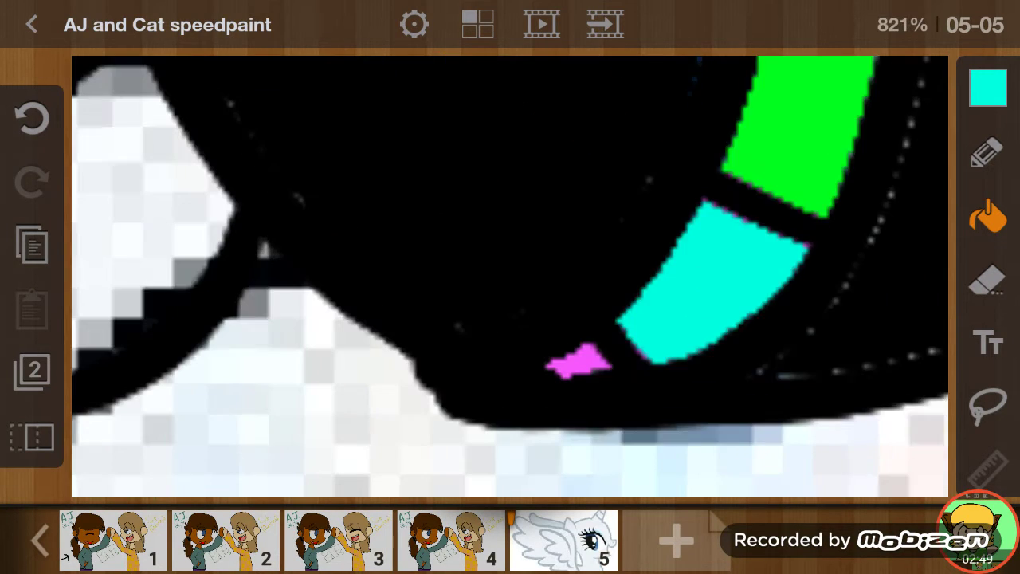
left_click(987, 88)
left_click_drag(792, 421, 701, 426)
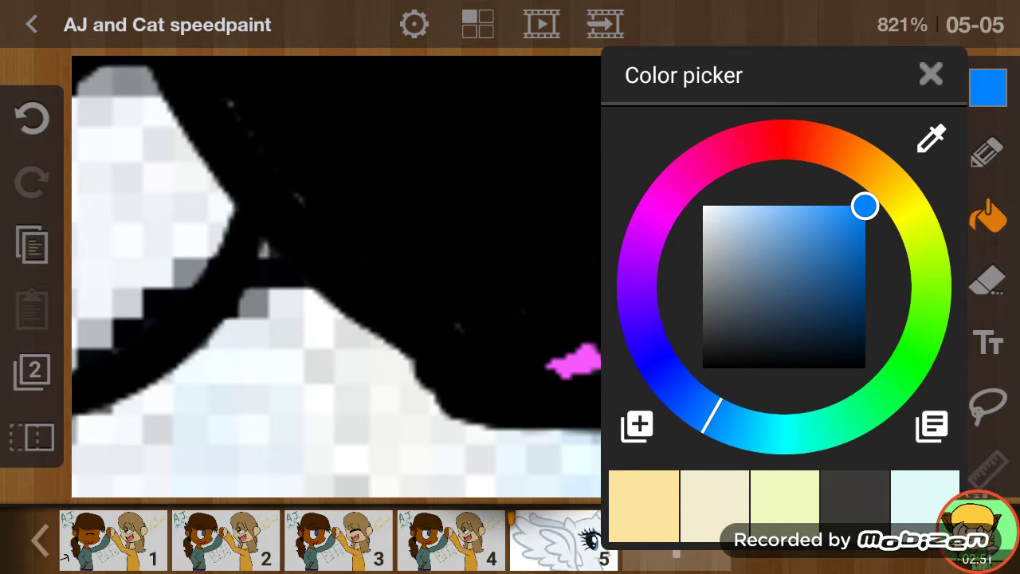
left_click(572, 362)
left_click(931, 74)
- Sample the purple outline, shift it to bright magenta, and bucket-fill the head and both wings
scroll(574, 359, "down", 3)
scroll(573, 359, "down", 2)
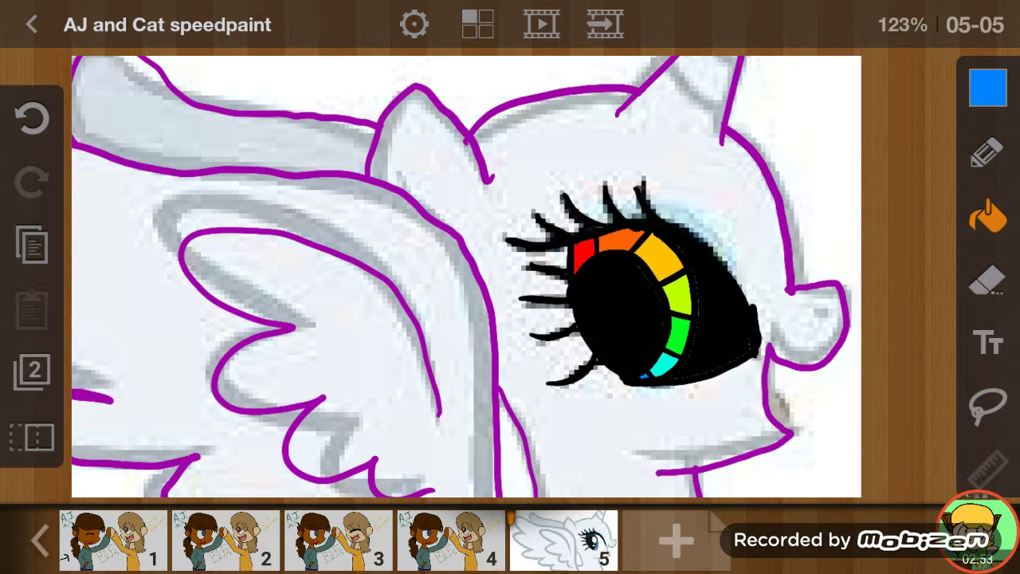
scroll(466, 277, "down", 2)
scroll(466, 277, "up", 1)
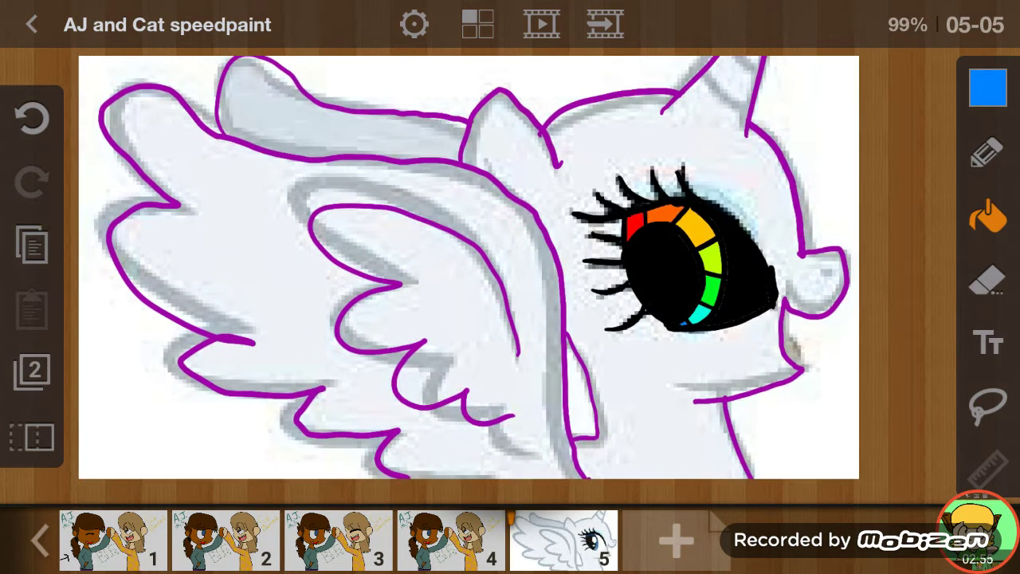
left_click(988, 88)
left_click(929, 136)
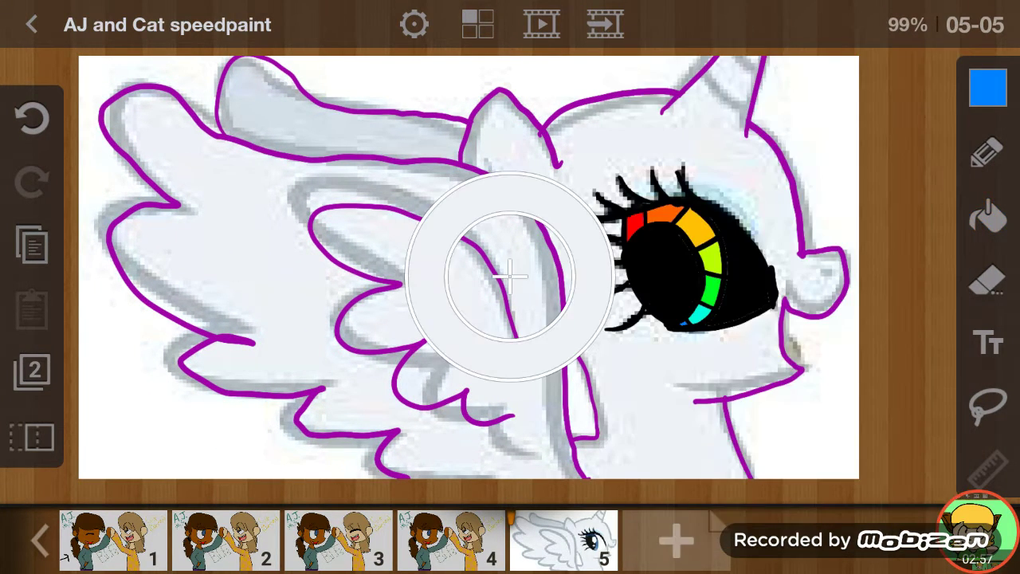
left_click_drag(505, 331, 545, 136)
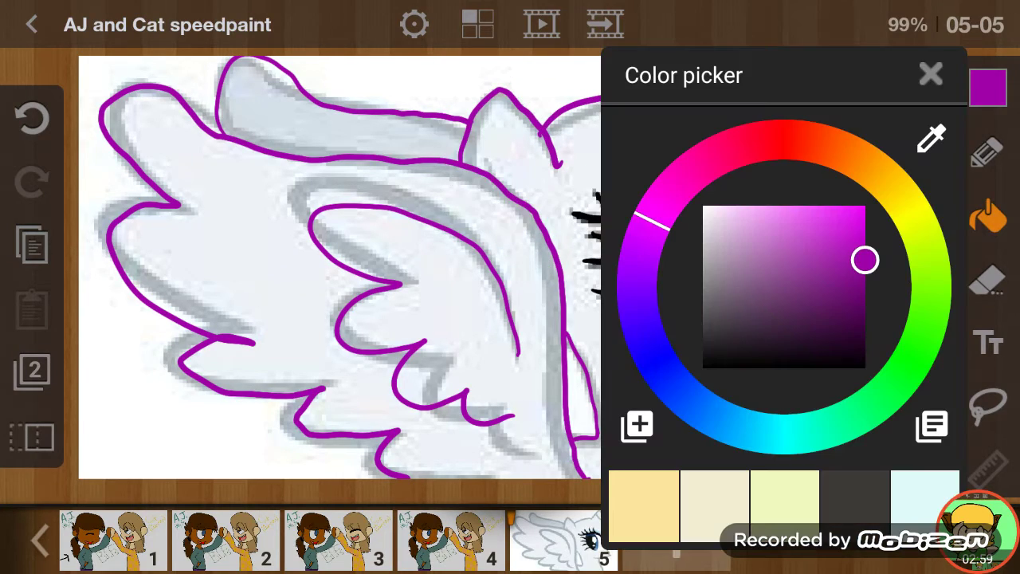
mouse_move(865, 260)
left_mouse_down()
mouse_move(859, 205)
mouse_move(847, 205)
left_mouse_up()
left_click(930, 75)
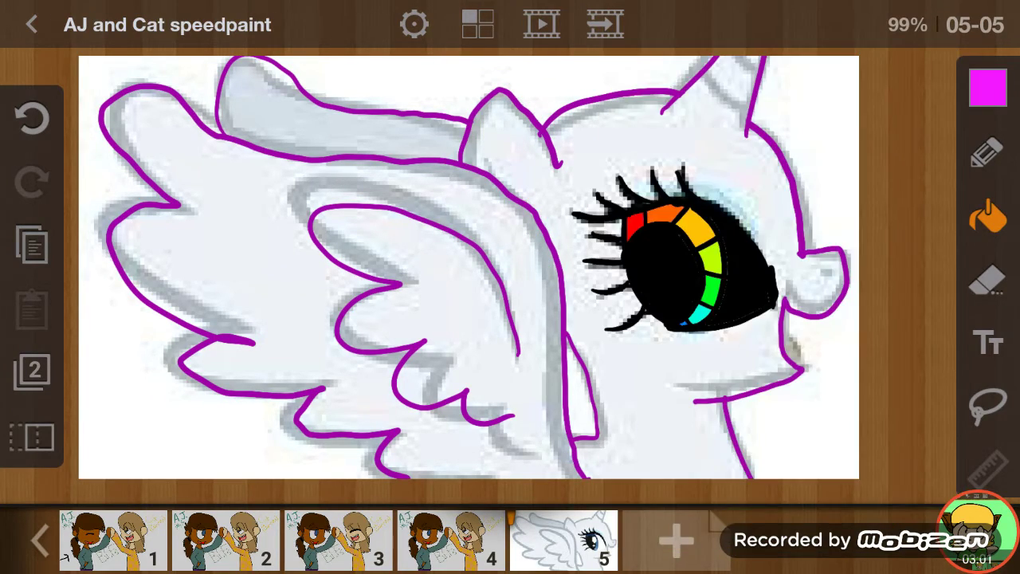
left_click(701, 135)
left_click(422, 263)
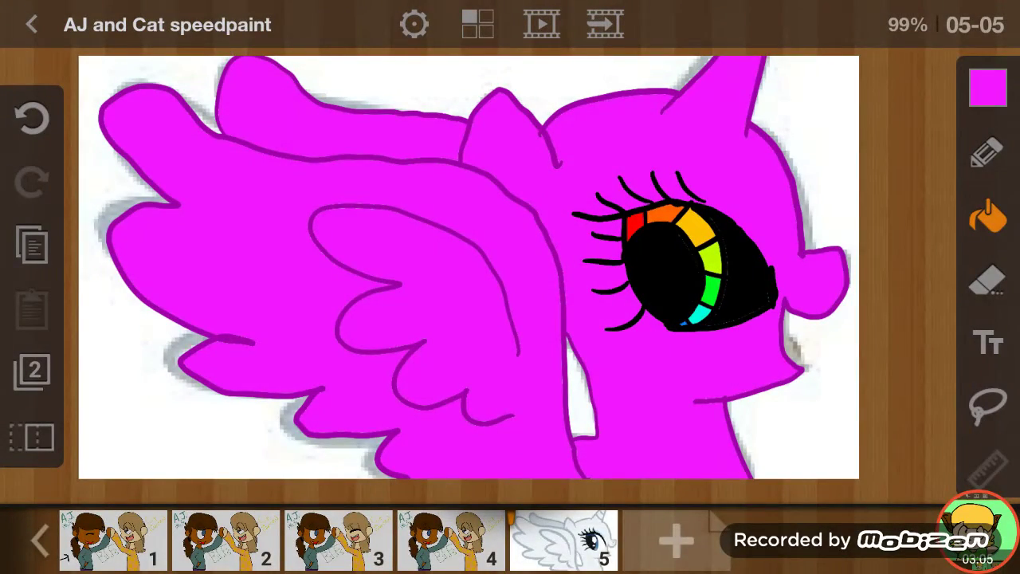
- Set the pencil to the eyedropped purple outline colour
left_click(987, 151)
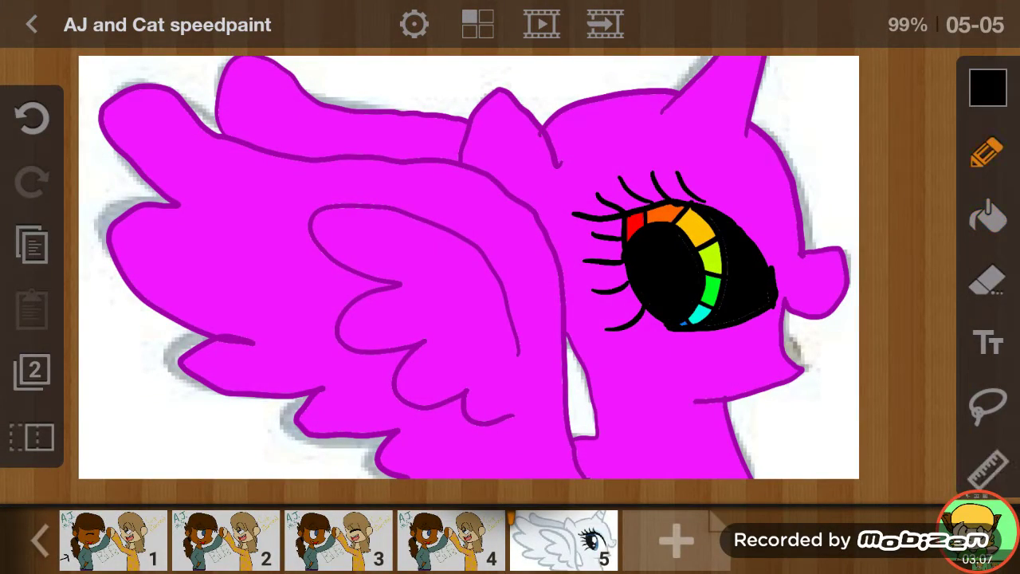
left_click(988, 88)
left_click(929, 136)
mouse_move(510, 274)
left_mouse_down()
mouse_move(519, 114)
mouse_move(546, 131)
left_mouse_up()
left_click(931, 71)
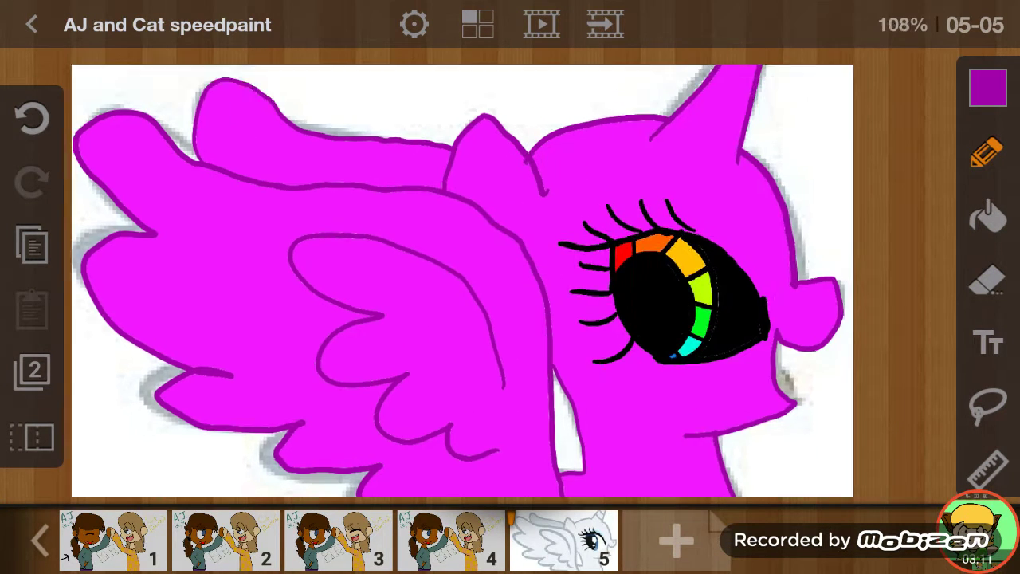
- Draw three purple ring lines across the unicorn's horn
scroll(510, 275, "up", 5)
left_click_drag(710, 86, 607, 110)
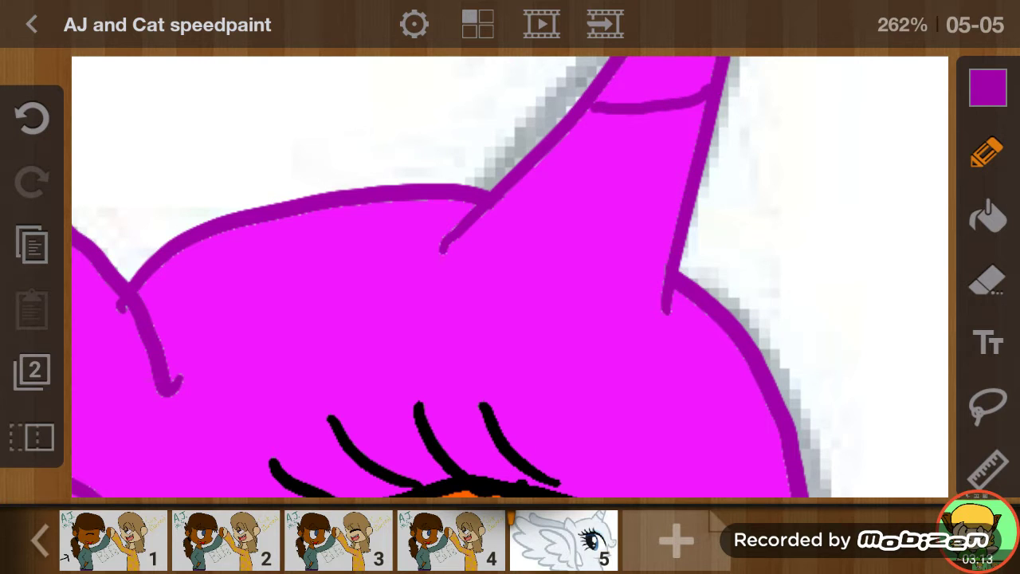
left_click_drag(691, 157, 529, 181)
left_click_drag(675, 219, 481, 239)
scroll(510, 275, "down", 3)
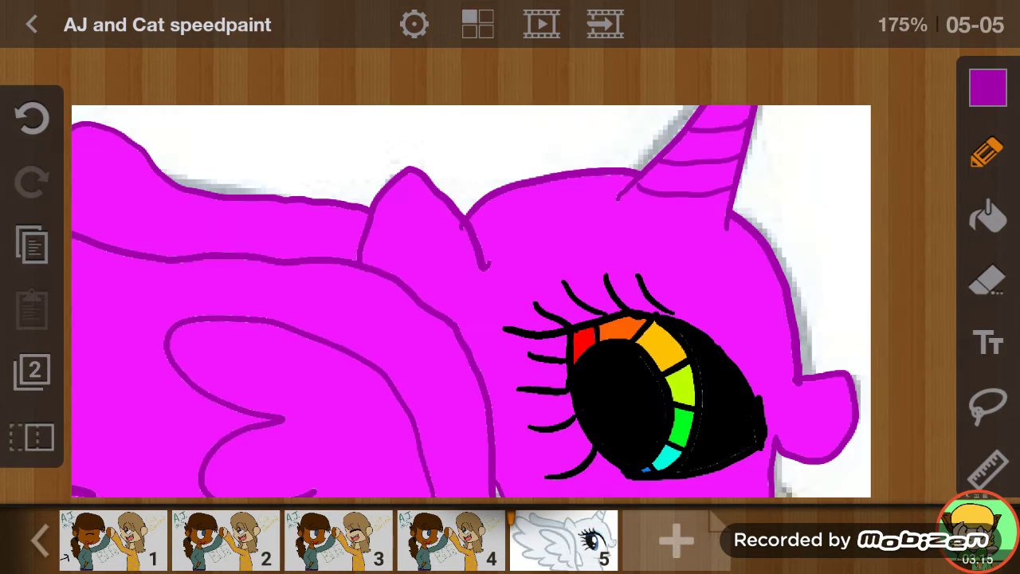
scroll(510, 275, "down", 1)
scroll(510, 275, "up", 1)
scroll(509, 275, "up", 4)
scroll(510, 275, "down", 4)
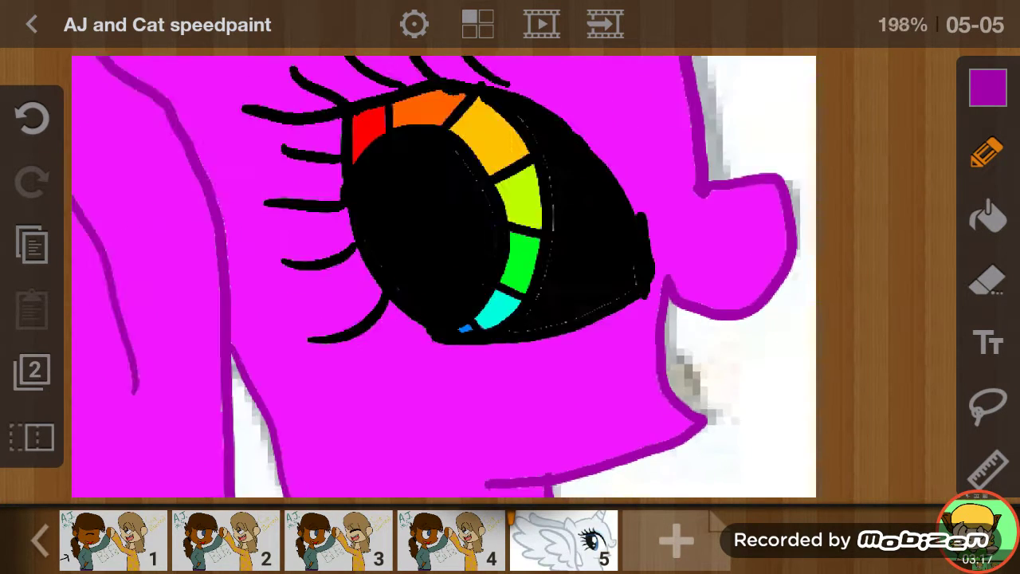
scroll(510, 275, "down", 3)
scroll(510, 275, "down", 3)
scroll(509, 275, "down", 1)
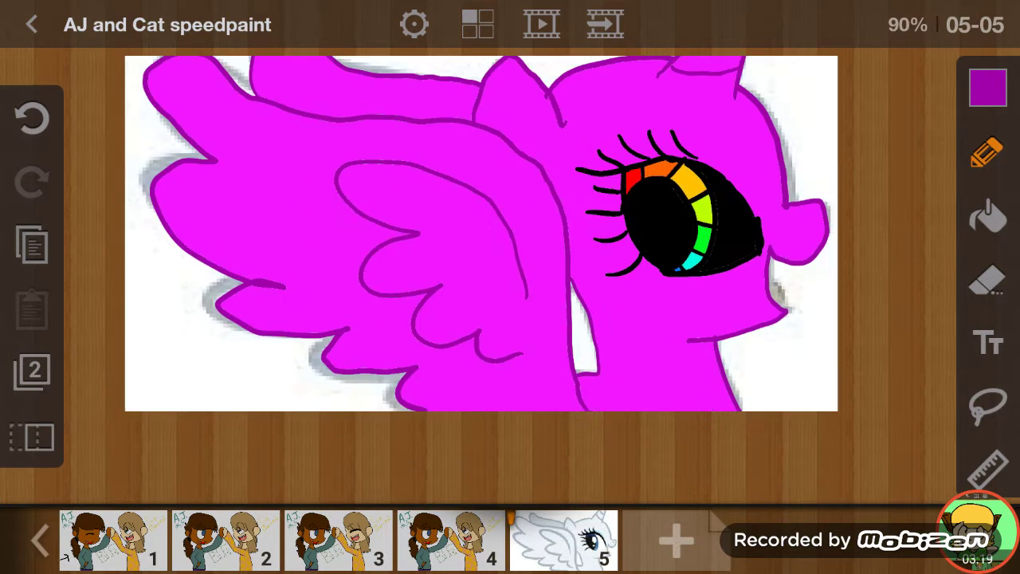
scroll(382, 302, "up", 3)
scroll(383, 303, "up", 2)
- Remove a stray purple stroke on the lower wing and inspect the outline edges
left_click_drag(478, 307, 96, 355)
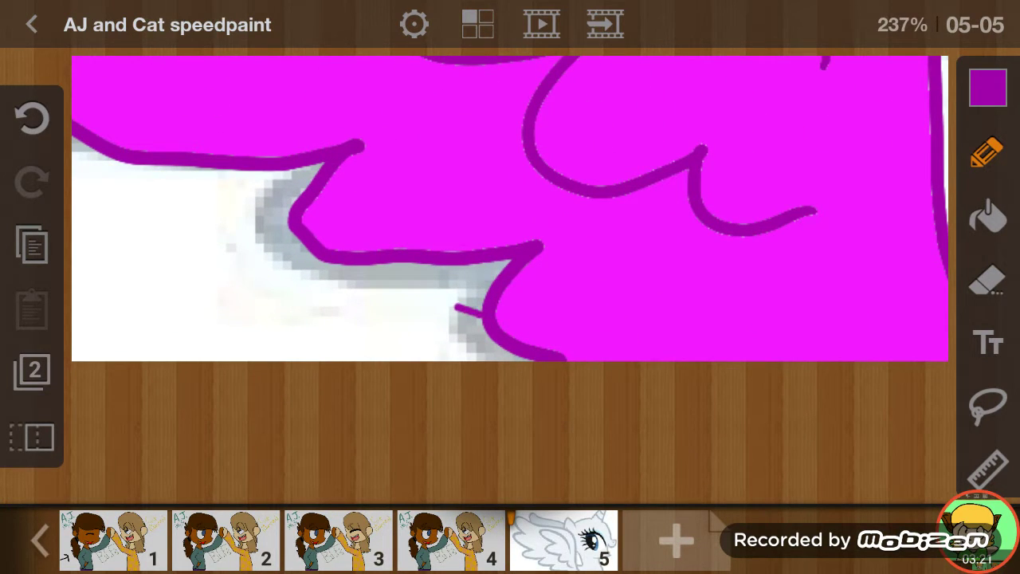
left_click(32, 118)
scroll(510, 239, "down", 3)
scroll(557, 239, "down", 3)
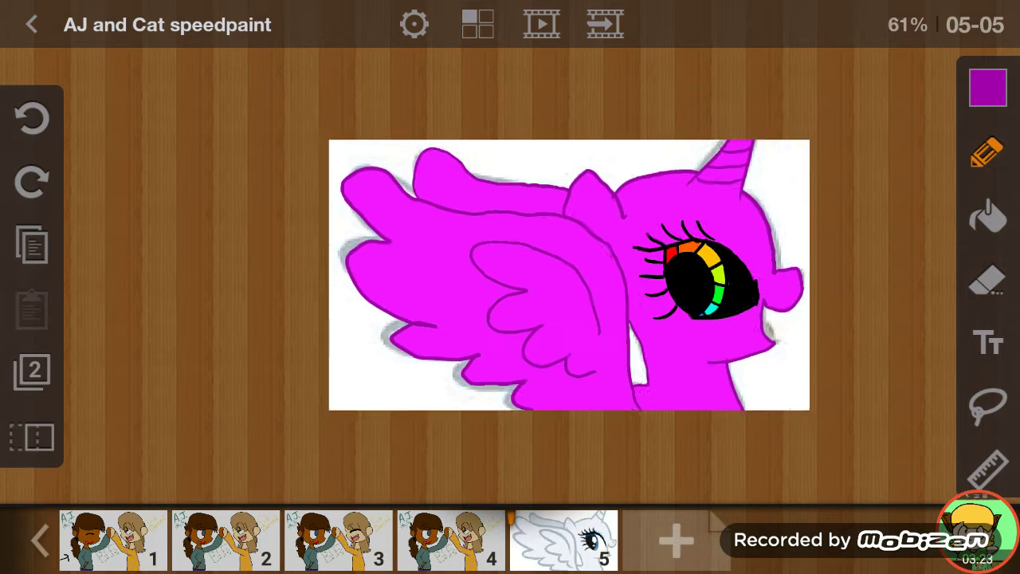
scroll(566, 283, "down", 1)
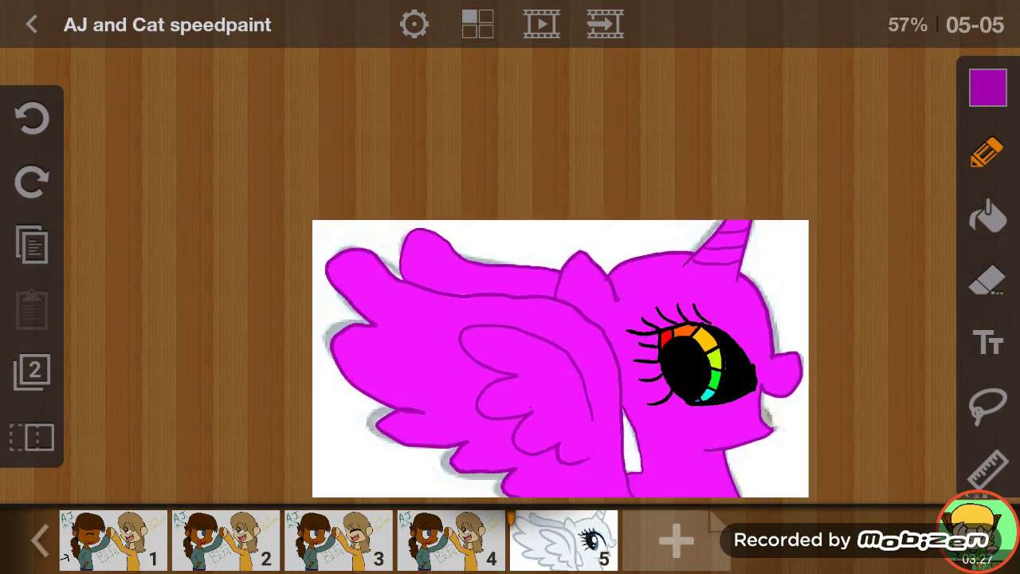
scroll(741, 314, "up", 1)
scroll(741, 313, "up", 5)
scroll(637, 318, "up", 3)
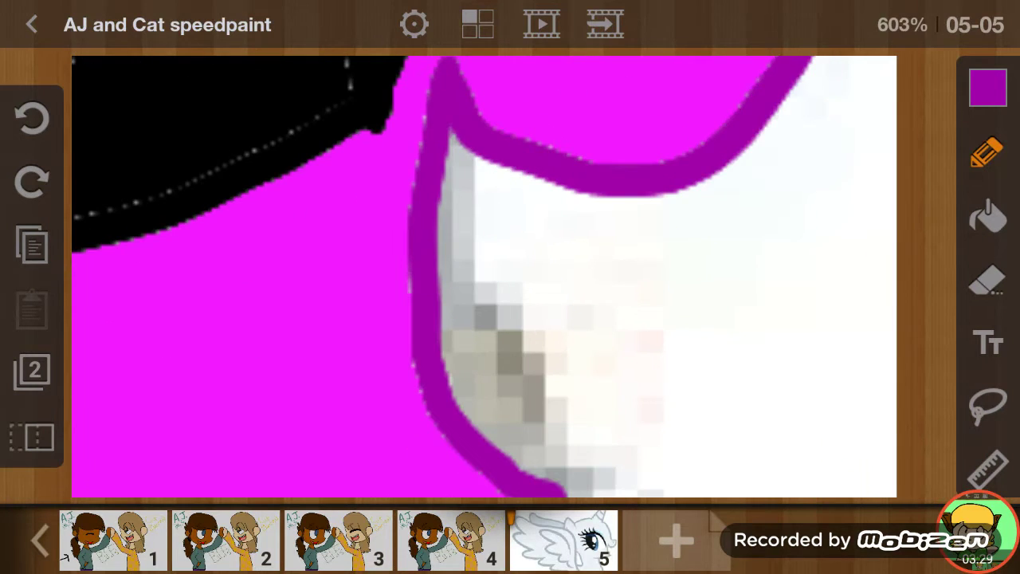
- Draw the open mouth's outline and inner curve on the muzzle
left_click(988, 87)
left_click(931, 74)
mouse_move(659, 188)
left_mouse_down()
mouse_move(622, 231)
mouse_move(527, 477)
left_mouse_up()
mouse_move(442, 313)
left_mouse_down()
mouse_move(518, 381)
mouse_move(522, 470)
left_mouse_up()
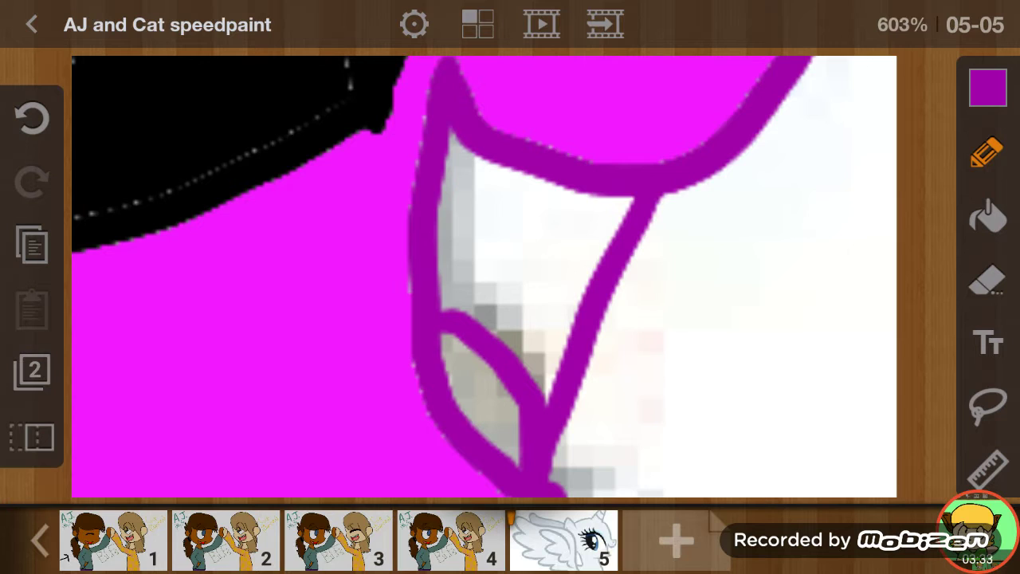
left_click(988, 87)
- Fill the small lower mouth shape with a red-orange shade
left_click(859, 212)
left_click(873, 164)
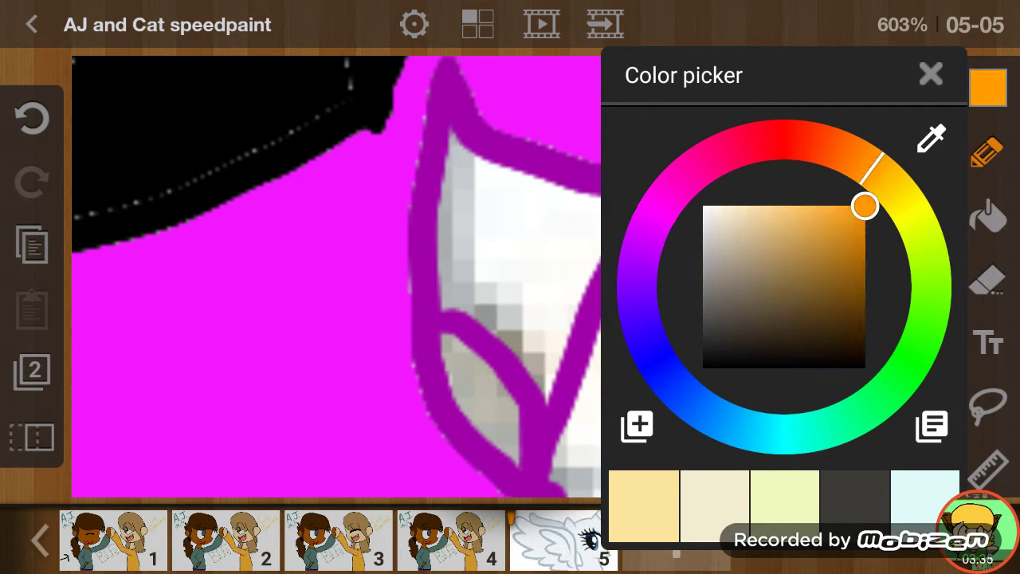
mouse_move(873, 164)
left_mouse_down()
mouse_move(787, 139)
mouse_move(798, 140)
left_mouse_up()
left_click(988, 213)
left_click(773, 138)
left_click(818, 207)
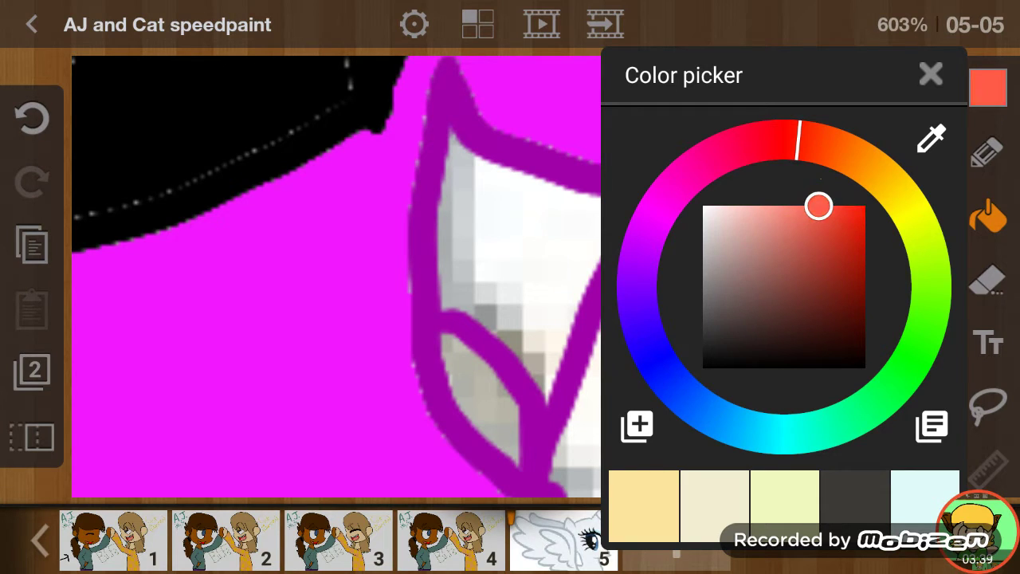
left_click(478, 398)
- Fill the mouth interior light pink, then recolour the upper mouth red-orange
left_click(762, 207)
left_click(518, 239)
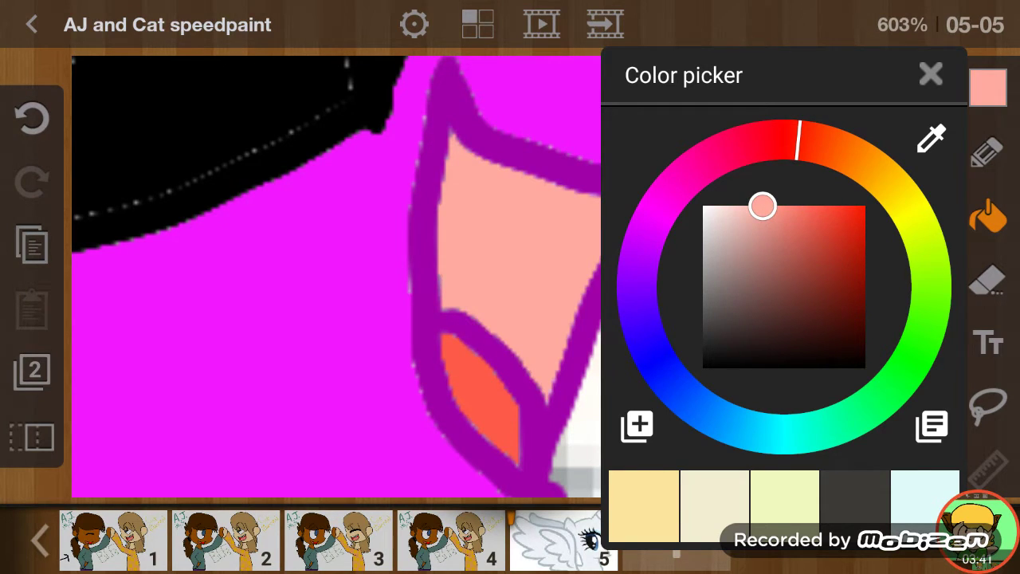
left_click(931, 74)
left_click(988, 88)
left_click(837, 206)
left_click(518, 239)
- Fill the lower lip light pink, then refill it a darker salmon pink
left_click(767, 207)
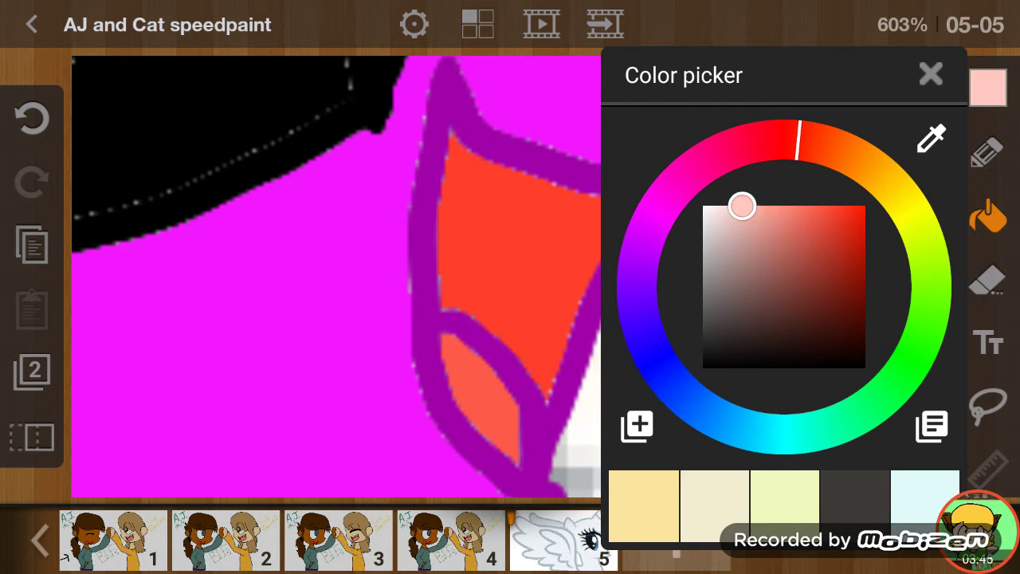
left_click(478, 398)
left_click(794, 207)
left_click(478, 399)
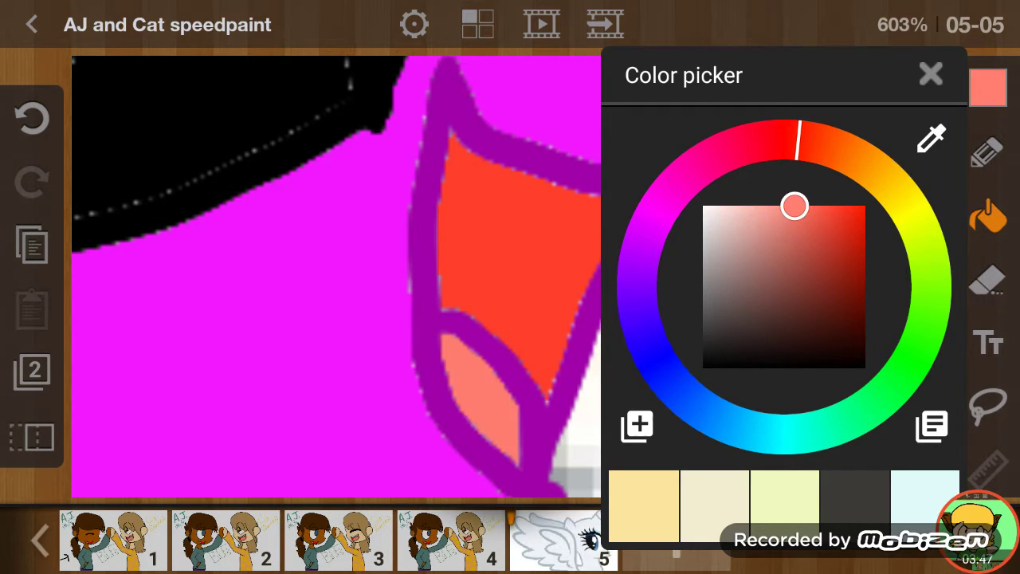
left_click(930, 74)
scroll(471, 255, "down", 10)
scroll(478, 255, "up", 2)
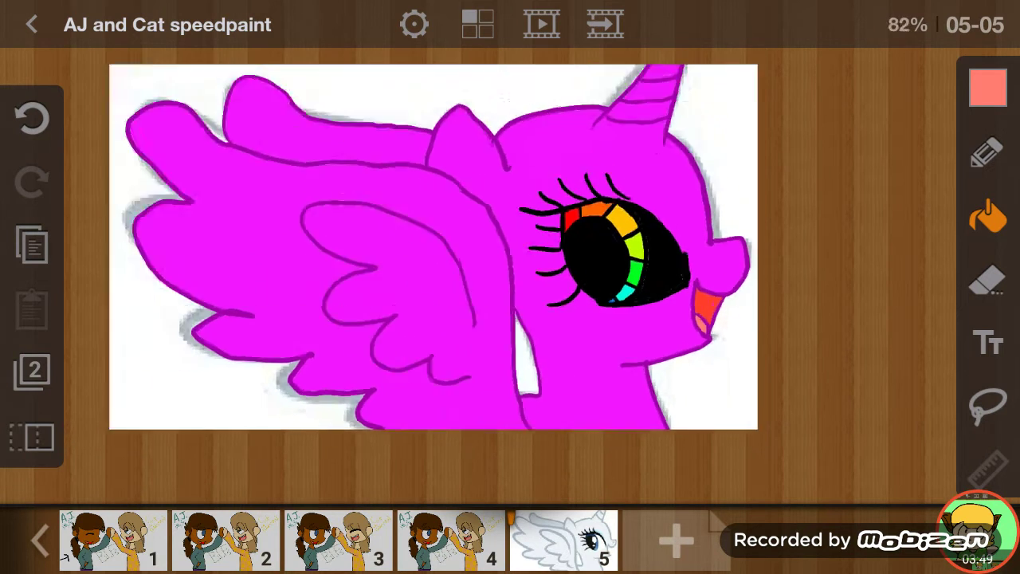
scroll(478, 254, "down", 3)
scroll(478, 255, "up", 2)
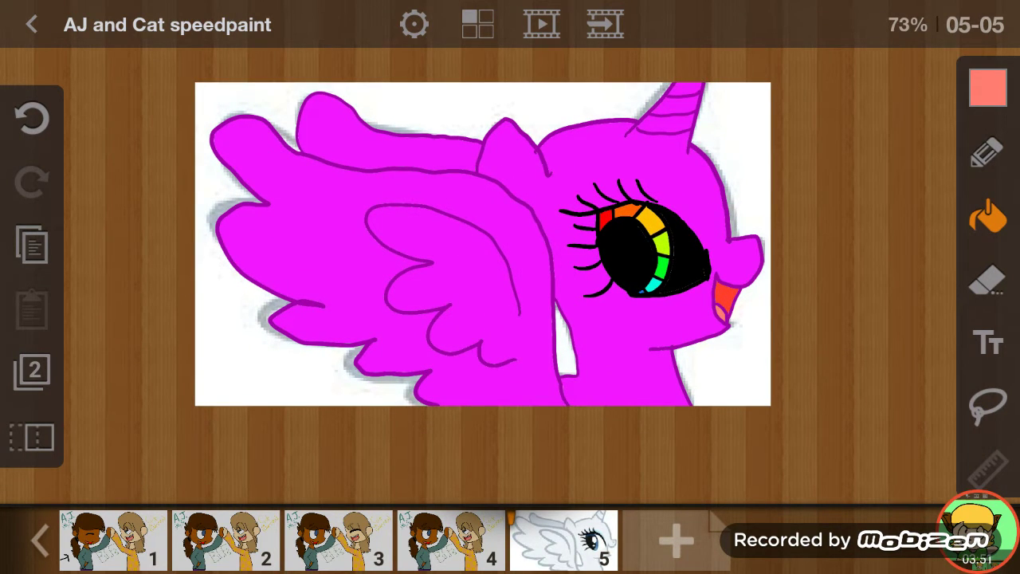
left_click(986, 151)
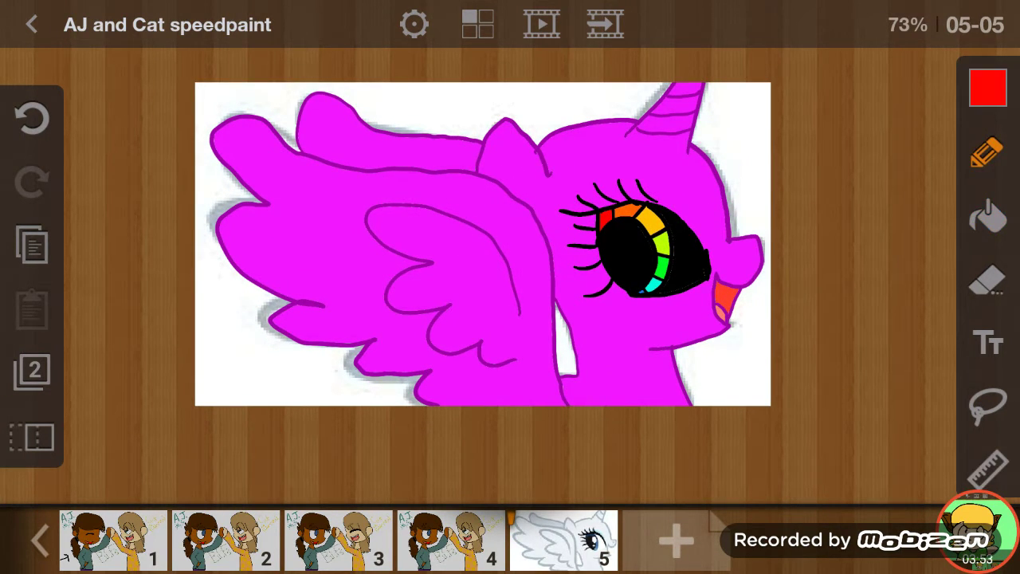
left_click(988, 87)
- Draw a purple mane strand looping across the forehead left of the eye
left_click(640, 252)
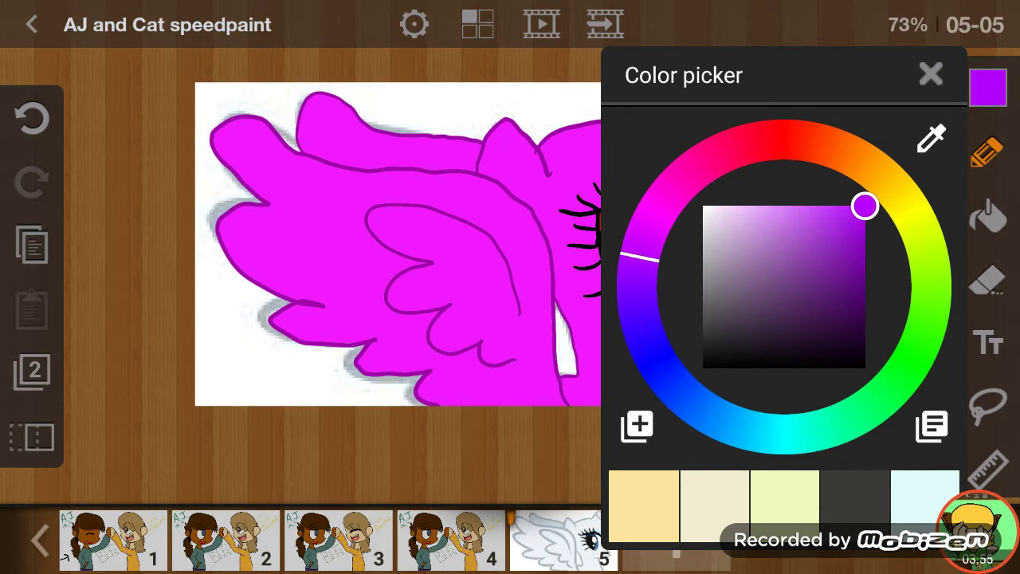
left_click(931, 74)
scroll(492, 298, "up", 1)
scroll(492, 298, "up", 3)
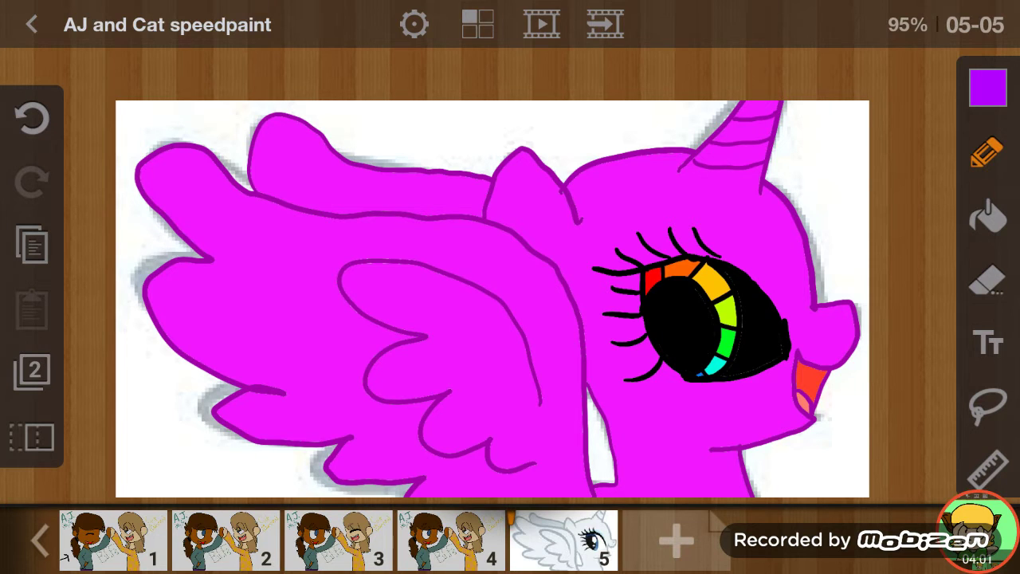
scroll(765, 216, "up", 3)
mouse_move(479, 216)
left_mouse_down()
mouse_move(487, 235)
mouse_move(642, 264)
mouse_move(769, 263)
mouse_move(856, 239)
mouse_move(901, 256)
left_mouse_up()
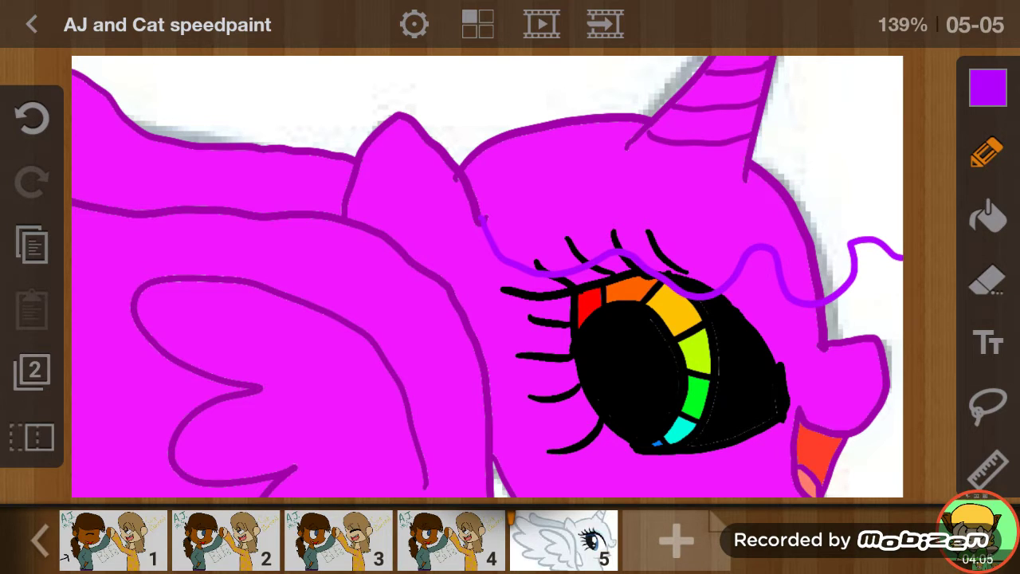
left_click(31, 118)
mouse_move(479, 215)
left_mouse_down()
mouse_move(488, 287)
mouse_move(535, 339)
mouse_move(549, 303)
mouse_move(728, 318)
mouse_move(721, 271)
mouse_move(884, 278)
mouse_move(890, 302)
mouse_move(902, 282)
left_mouse_up()
- Add purple mane strands zigzagging above the ear and sweeping down behind it
left_click_drag(443, 145, 550, 56)
mouse_move(443, 145)
left_mouse_down()
mouse_move(486, 212)
mouse_move(486, 239)
left_mouse_up()
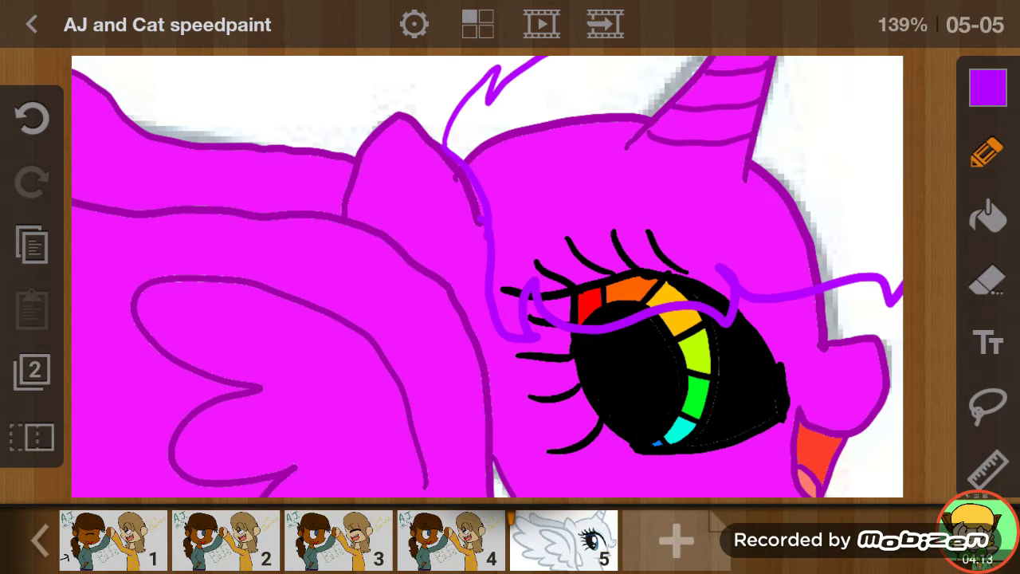
left_click(32, 118)
scroll(528, 207, "up", 3)
scroll(510, 279, "up", 1)
left_click_drag(379, 100, 450, 235)
scroll(510, 279, "down", 5)
scroll(510, 319, "up", 1)
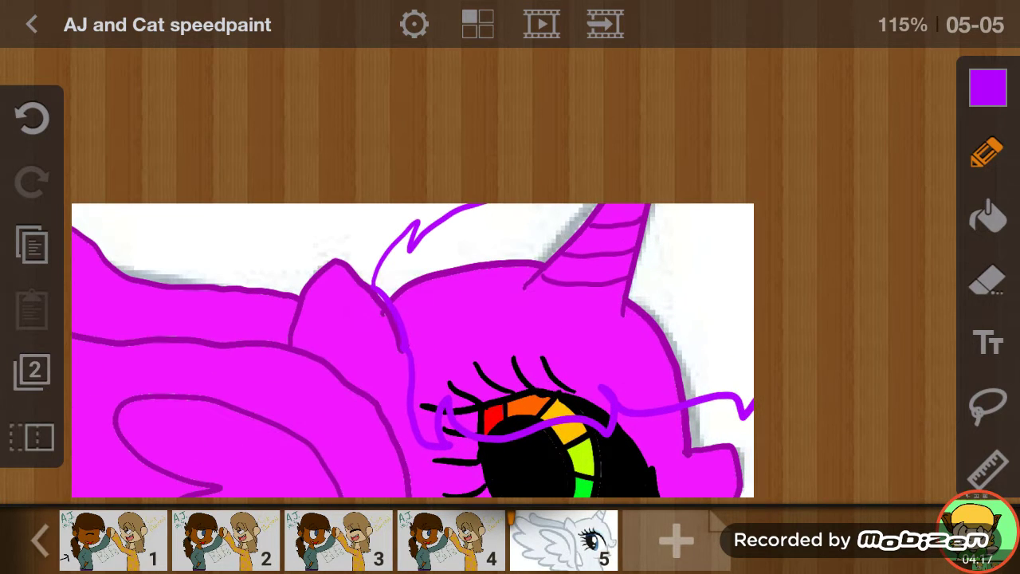
scroll(510, 319, "down", 3)
scroll(510, 319, "up", 1)
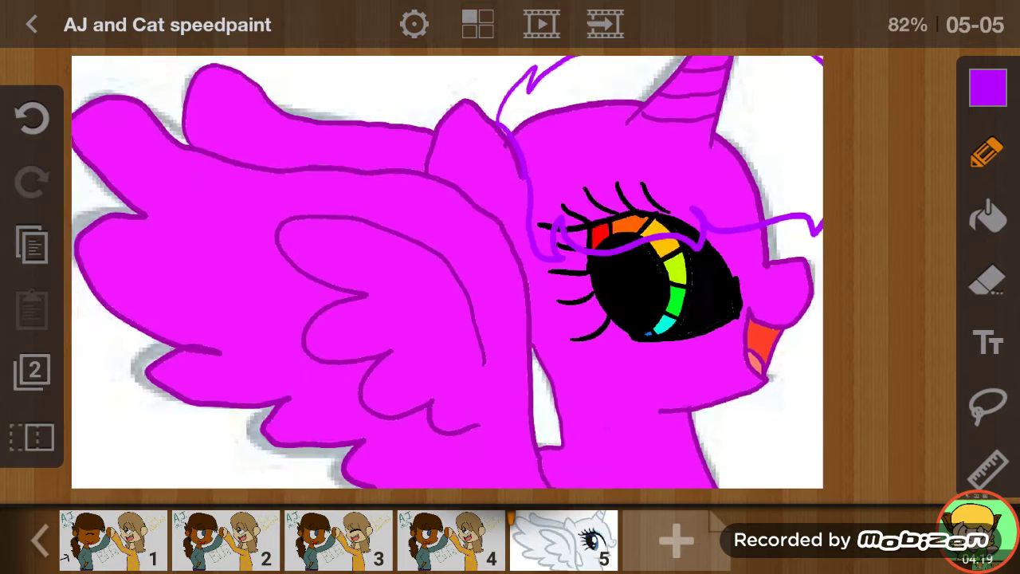
scroll(510, 279, "up", 1)
scroll(606, 383, "up", 3)
scroll(606, 382, "up", 2)
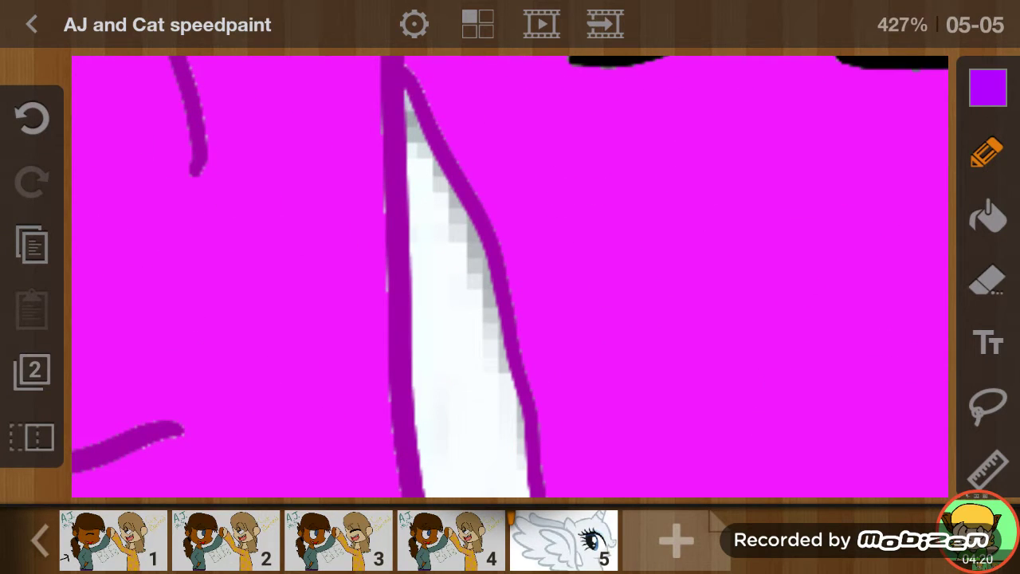
- Draw a wavy violet strand down the pony's neck
mouse_move(398, 74)
left_mouse_down()
mouse_move(530, 63)
mouse_move(613, 171)
mouse_move(593, 295)
mouse_move(618, 311)
mouse_move(601, 414)
mouse_move(518, 434)
left_mouse_up()
scroll(510, 275, "down", 5)
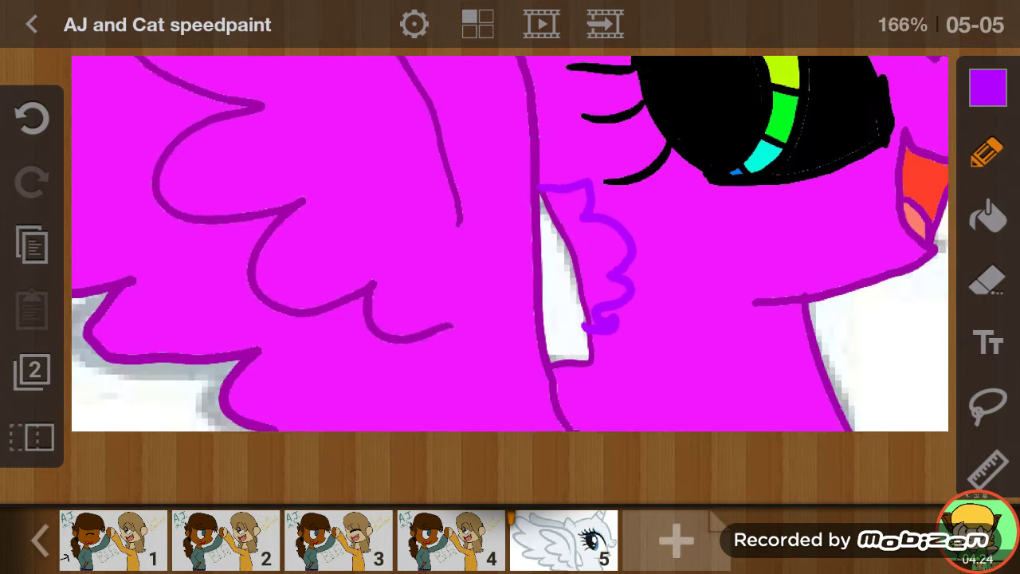
scroll(510, 275, "up", 7)
scroll(510, 274, "down", 1)
scroll(510, 275, "down", 2)
scroll(510, 275, "down", 5)
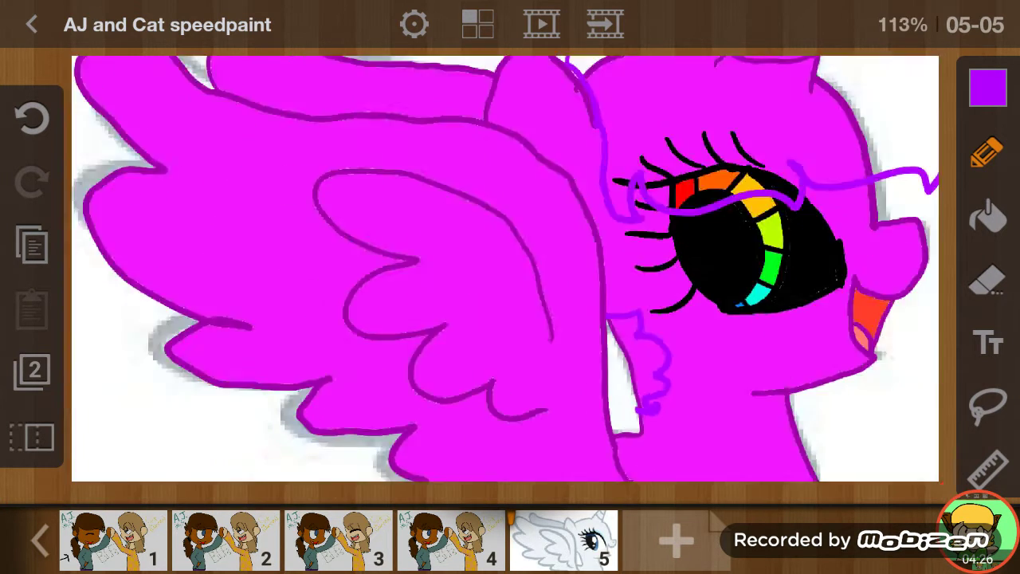
scroll(509, 275, "down", 1)
scroll(510, 275, "up", 5)
scroll(510, 275, "up", 2)
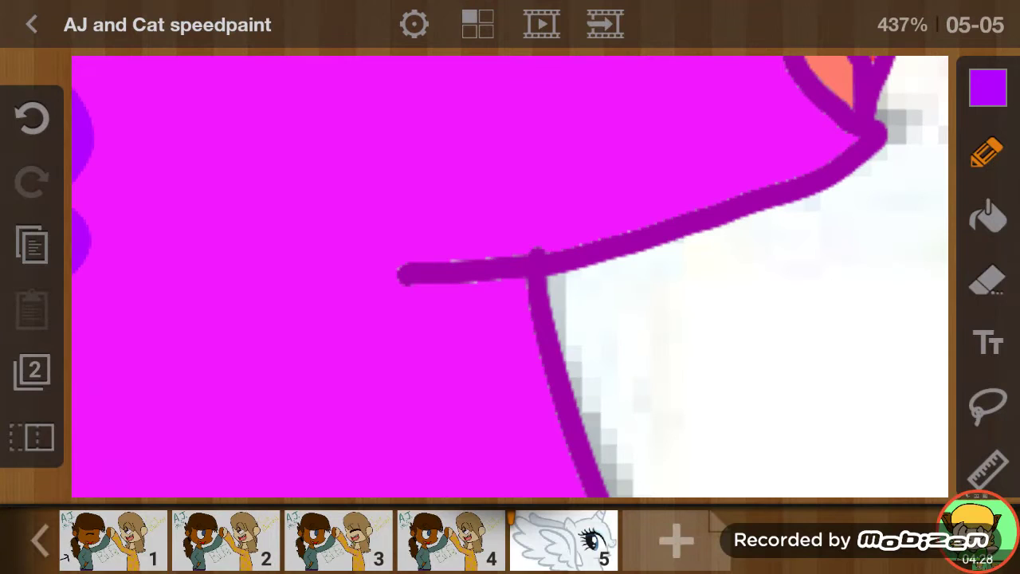
- Sketch zigzag violet chest fluff on the white chest area
mouse_move(717, 227)
left_mouse_down()
mouse_move(733, 332)
mouse_move(638, 474)
left_mouse_up()
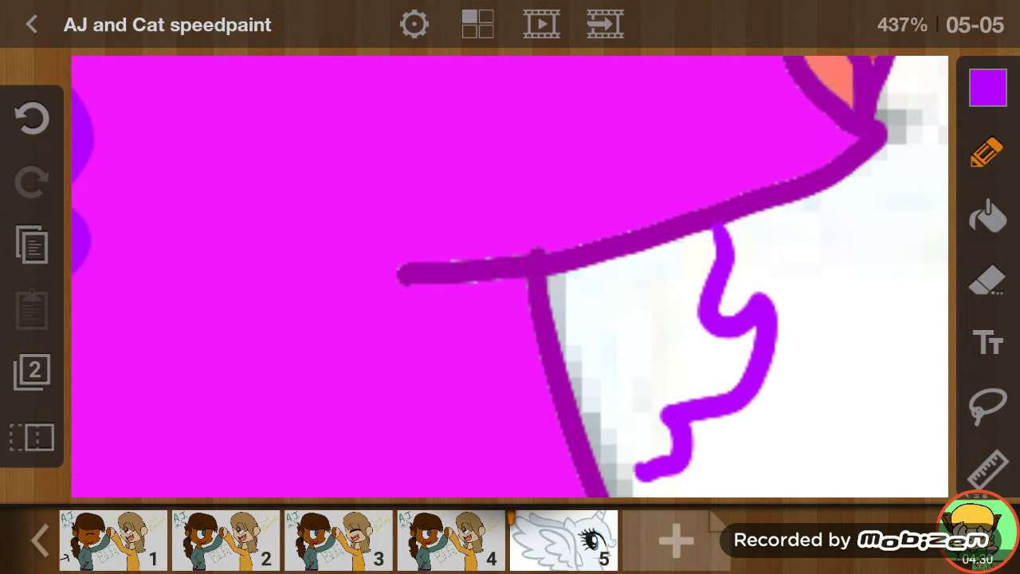
scroll(510, 275, "down", 5)
scroll(510, 275, "down", 2)
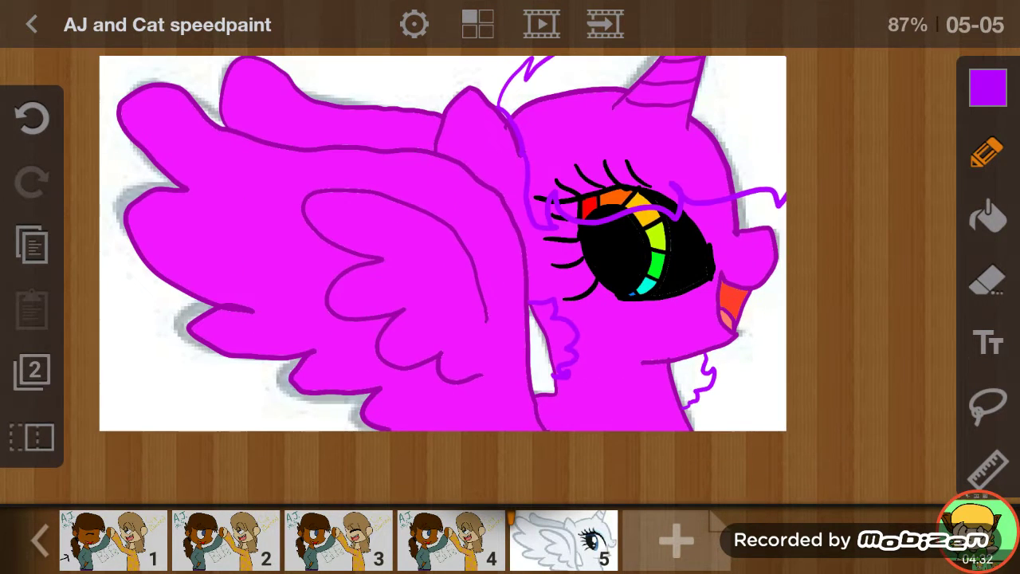
scroll(510, 275, "down", 1)
scroll(359, 375, "down", 1)
scroll(359, 374, "up", 3)
scroll(358, 375, "up", 2)
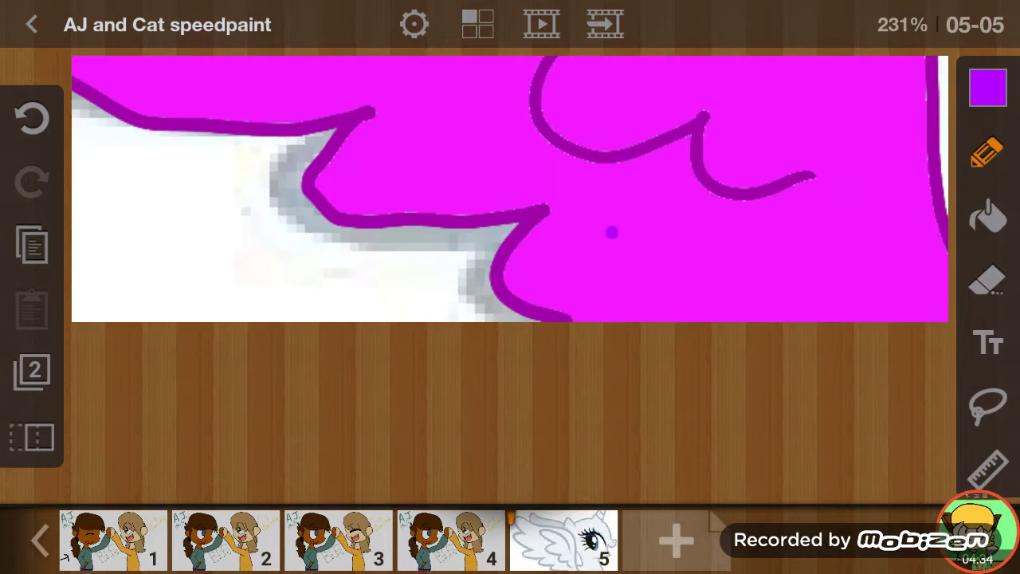
scroll(359, 374, "up", 1)
scroll(509, 210, "down", 2)
- Draw a curved violet line with a curled loop under the wing
mouse_move(396, 277)
left_mouse_down()
mouse_move(497, 277)
mouse_move(613, 323)
left_mouse_up()
mouse_move(398, 277)
left_mouse_down()
mouse_move(360, 235)
mouse_move(344, 323)
left_mouse_up()
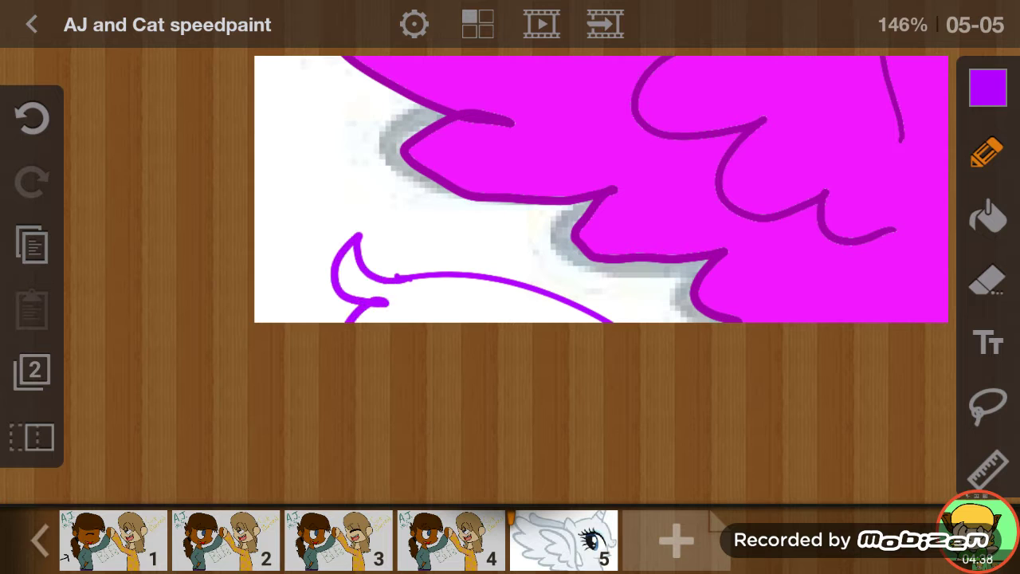
scroll(601, 188, "down", 4)
- With the Fill tool, sample the mane's violet and lighten it to pale purple
scroll(510, 239, "down", 1)
left_click(987, 215)
left_click(988, 88)
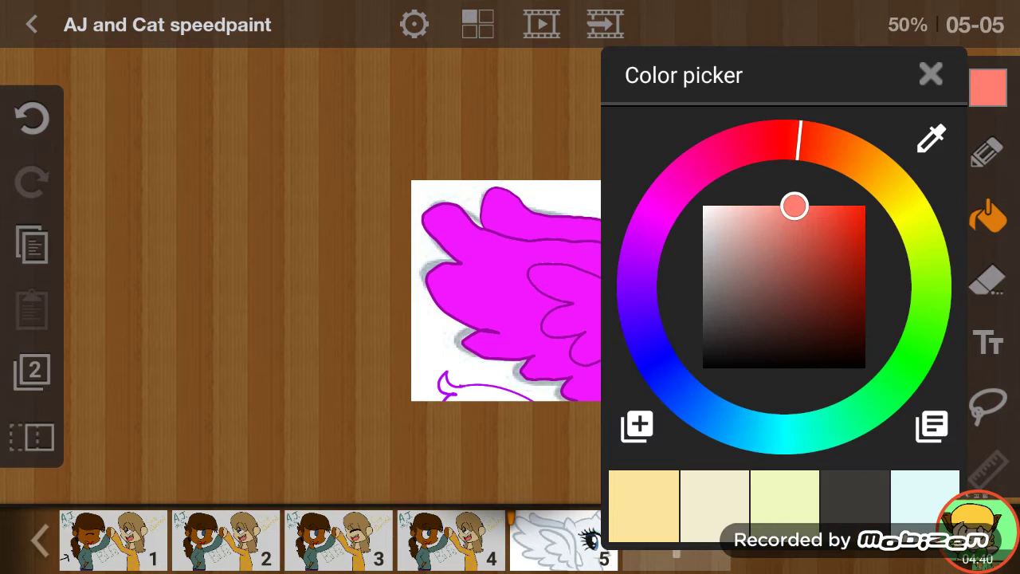
left_click(930, 74)
scroll(510, 276, "up", 3)
scroll(510, 277, "up", 3)
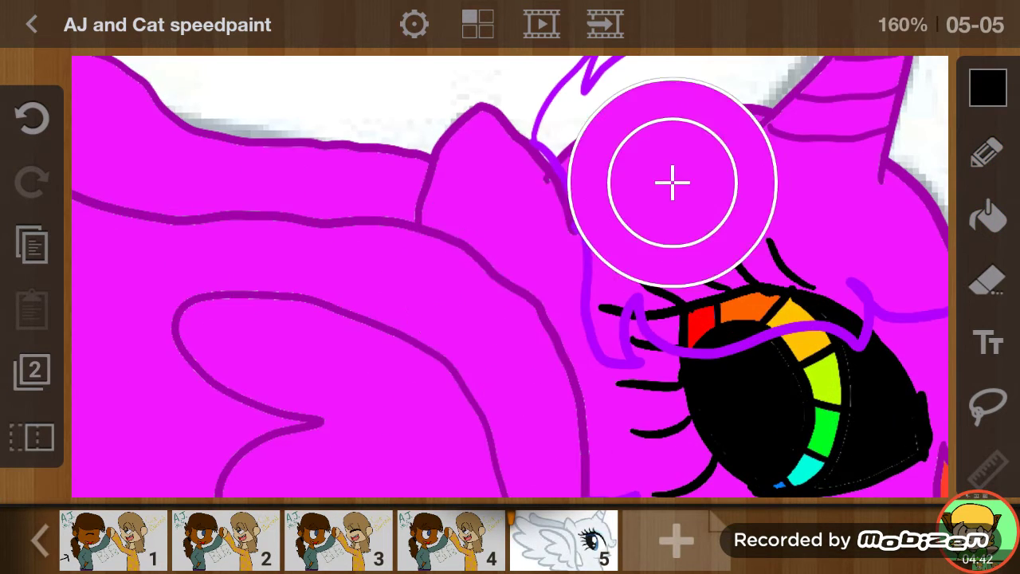
scroll(510, 276, "up", 3)
left_click_drag(510, 285, 678, 200)
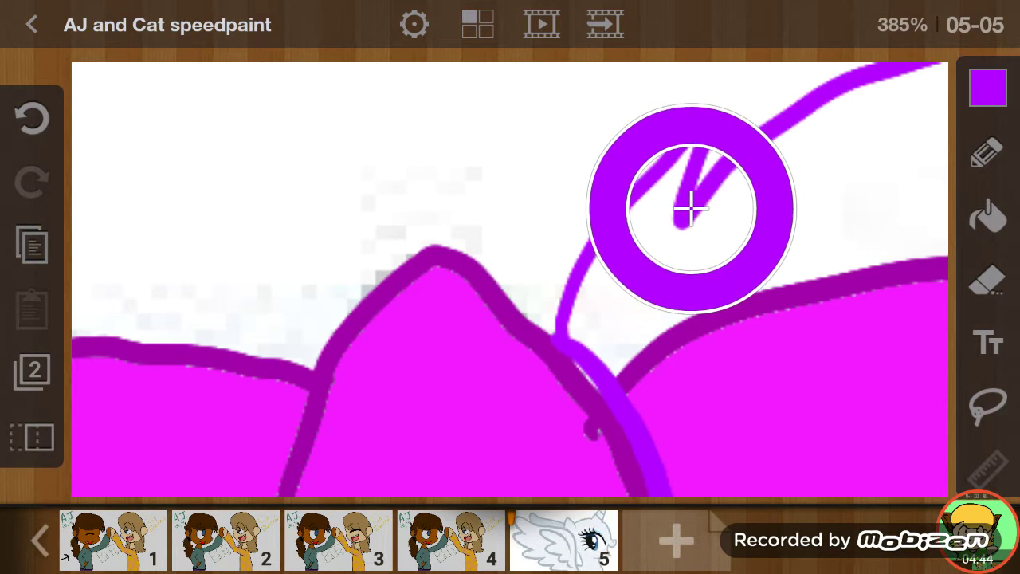
left_click(988, 87)
left_click_drag(864, 206, 817, 205)
left_click(930, 74)
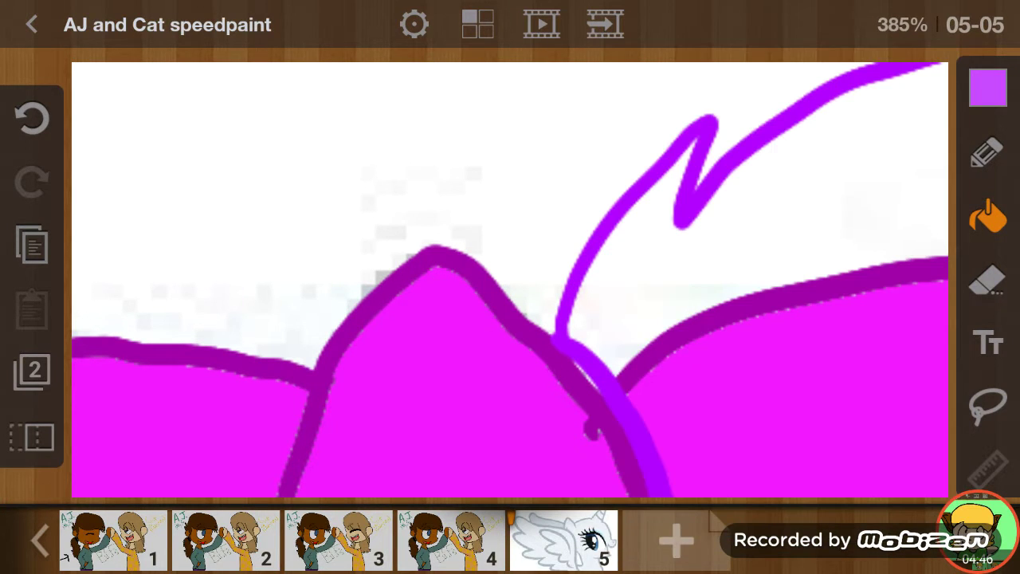
- Undo a trial pale purple fill above the mane line and choose an even lighter lilac
left_click(752, 136)
scroll(509, 318, "down", 2)
scroll(510, 318, "down", 1)
left_click(32, 117)
scroll(509, 319, "down", 2)
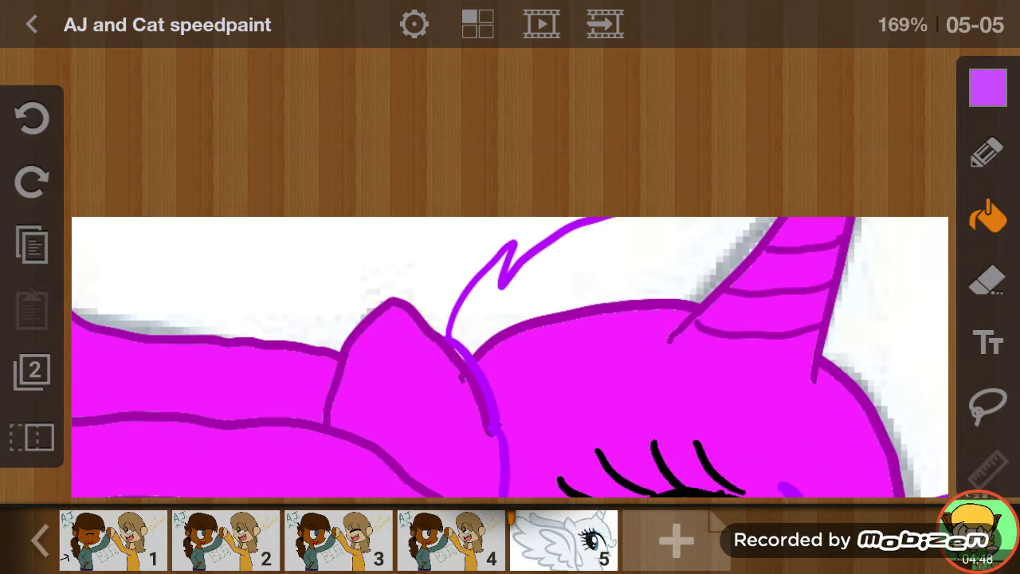
left_click(988, 87)
left_click_drag(818, 205, 781, 206)
left_click(930, 74)
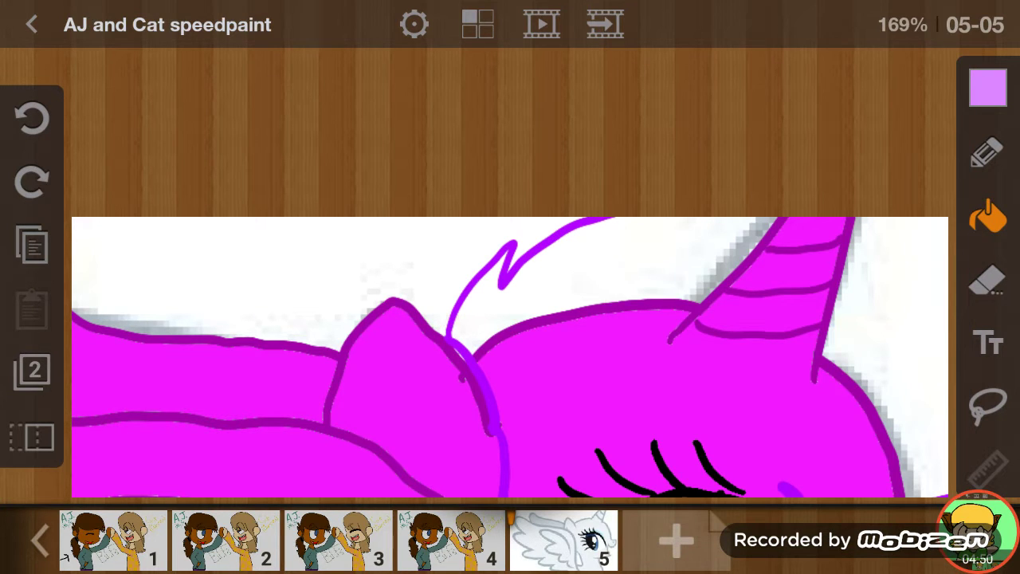
- Fill the mane area above the head and the pony's head with lilac
left_click(605, 263)
scroll(510, 319, "down", 2)
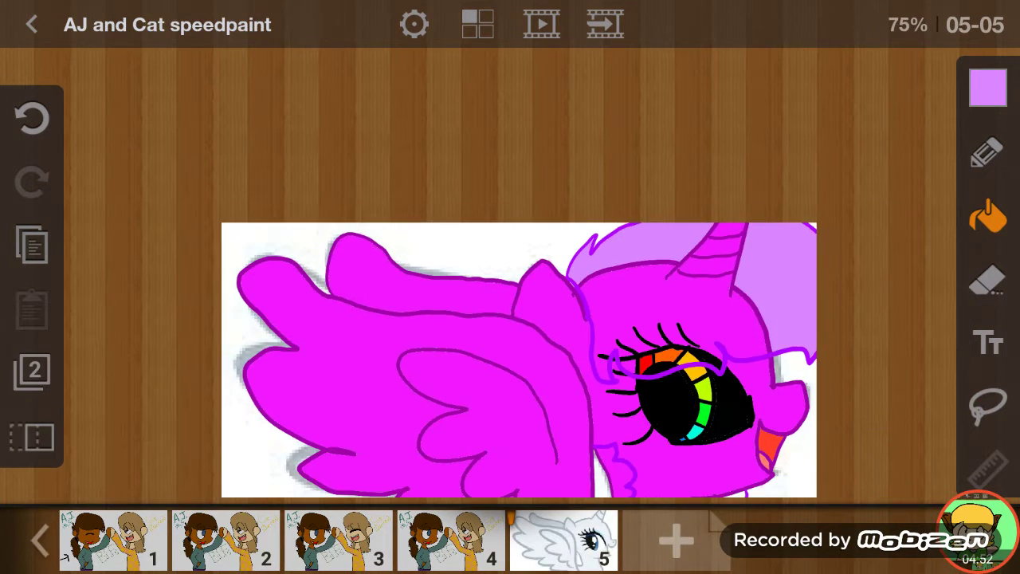
scroll(509, 319, "up", 1)
left_click(622, 263)
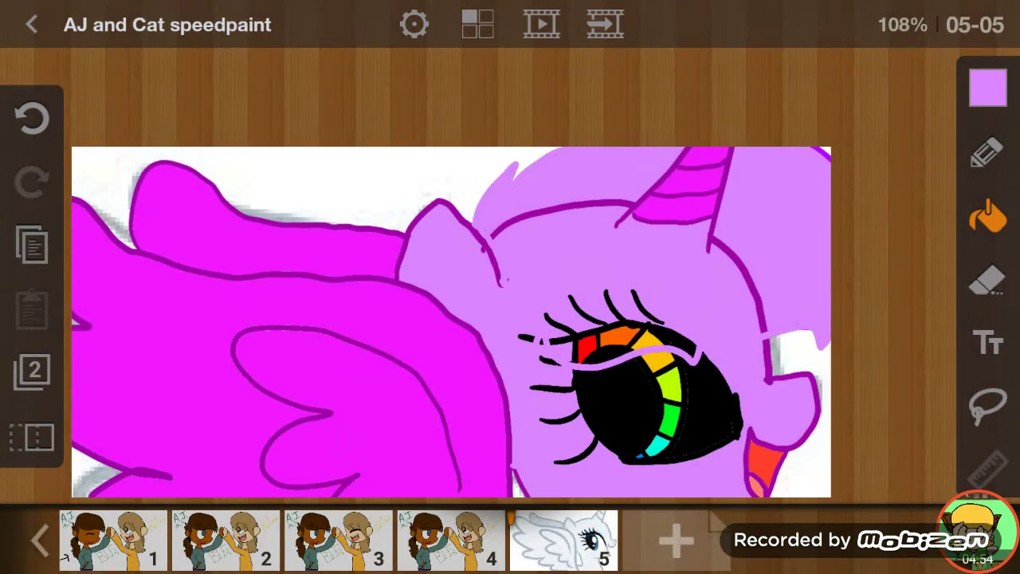
- Compare the head with and without the lilac fill, leaving it magenta
left_click(32, 118)
scroll(557, 319, "up", 3)
scroll(558, 319, "up", 1)
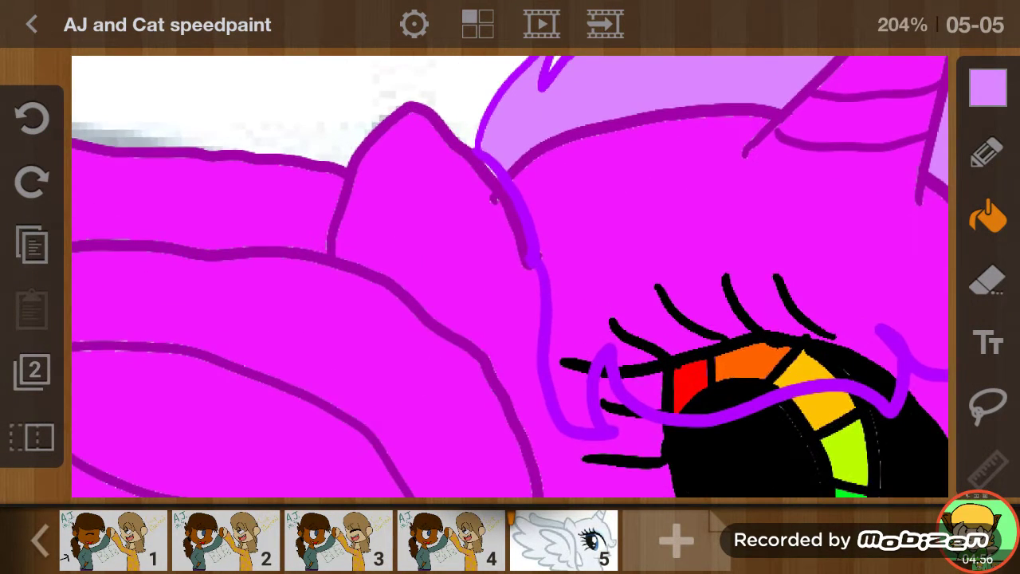
scroll(558, 319, "up", 2)
scroll(510, 319, "down", 3)
scroll(510, 319, "down", 1)
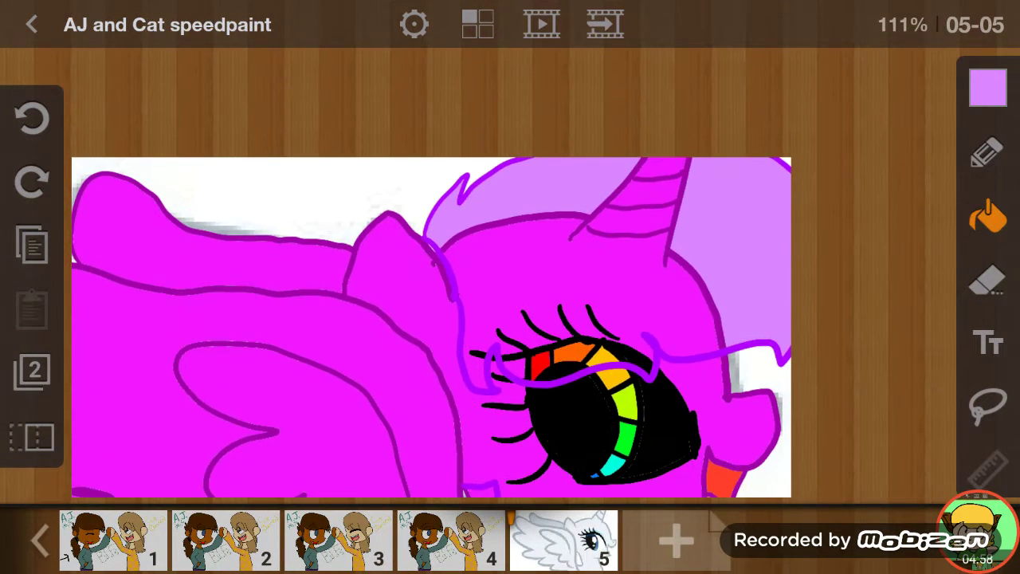
scroll(510, 319, "up", 3)
scroll(510, 319, "up", 3)
scroll(509, 318, "down", 1)
scroll(510, 318, "down", 1)
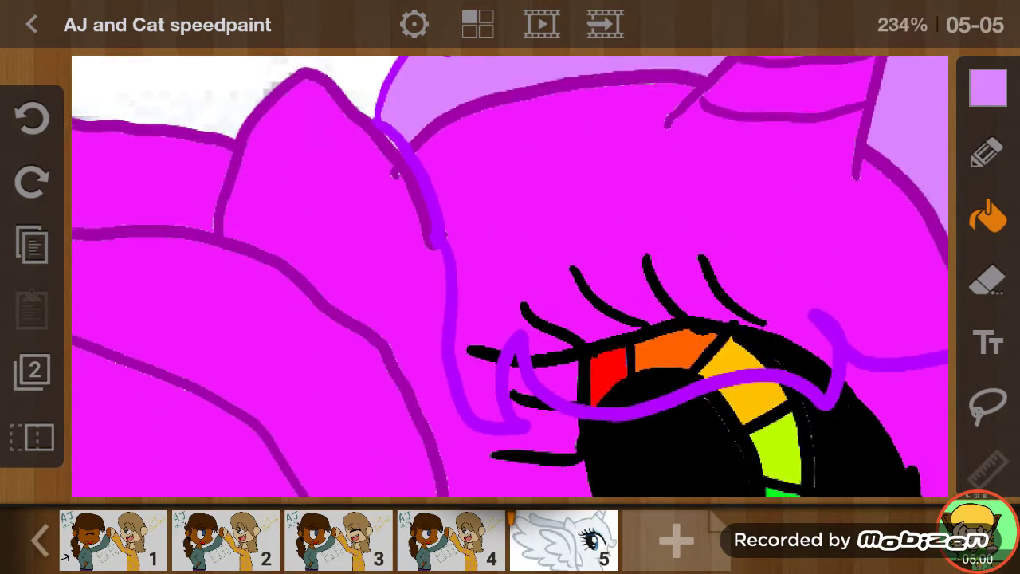
scroll(510, 319, "down", 1)
left_click(31, 182)
scroll(510, 318, "down", 2)
scroll(510, 319, "up", 2)
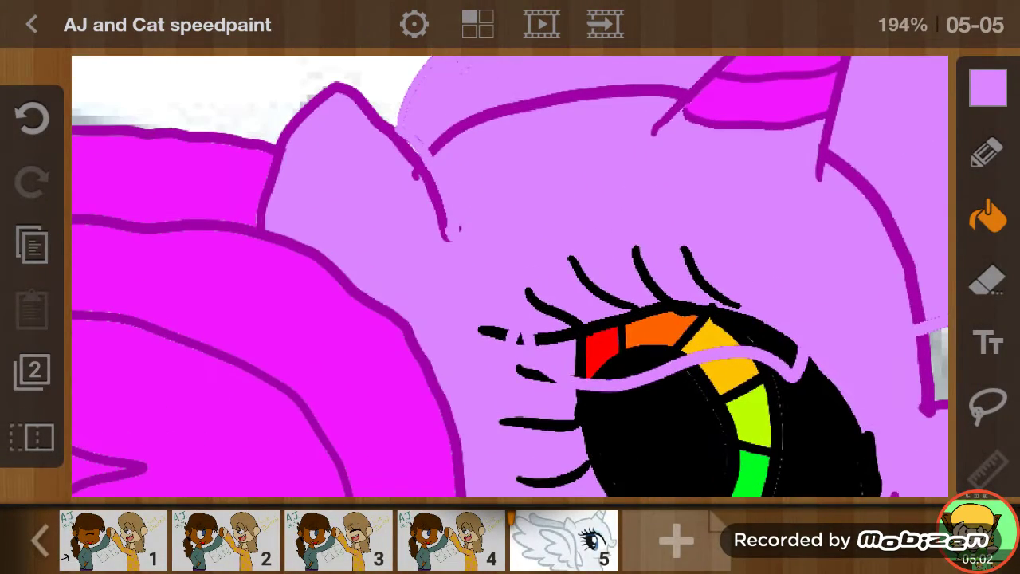
left_click(32, 118)
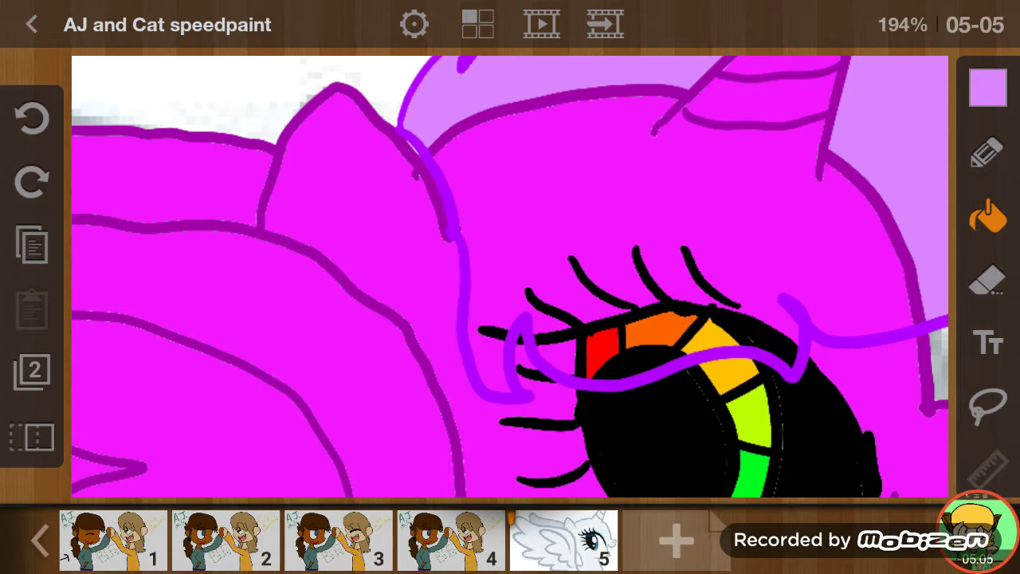
- Draw violet mane strands beside and across the rainbow eye
left_click(987, 152)
left_click_drag(406, 132, 523, 406)
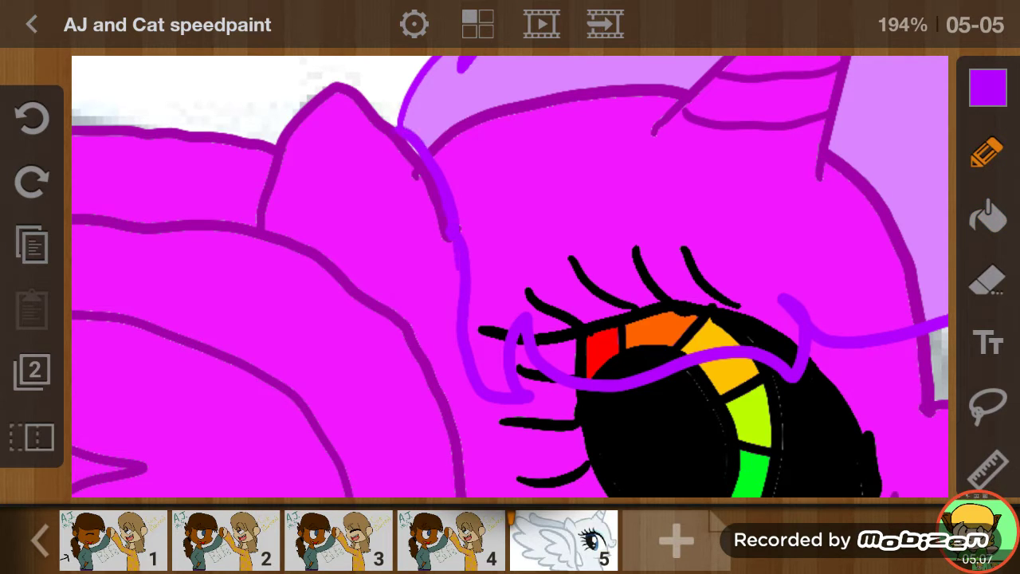
mouse_move(510, 314)
left_mouse_down()
mouse_move(517, 372)
mouse_move(601, 390)
mouse_move(755, 360)
mouse_move(809, 319)
mouse_move(796, 299)
mouse_move(892, 331)
mouse_move(947, 315)
left_mouse_up()
scroll(510, 275, "down", 3)
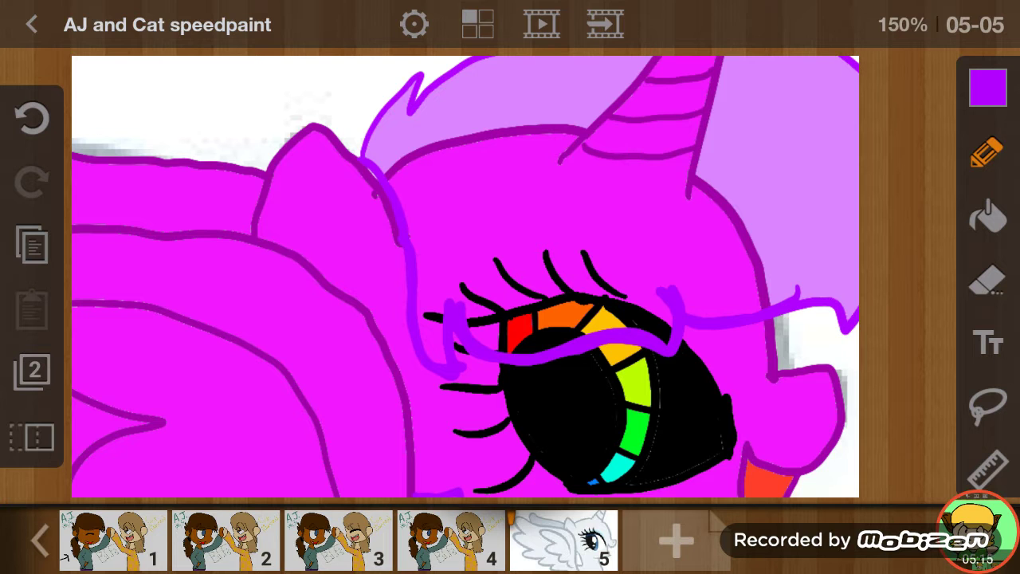
- Try a lilac fill on the pony's head again and undo it
left_click(988, 215)
left_click(509, 207)
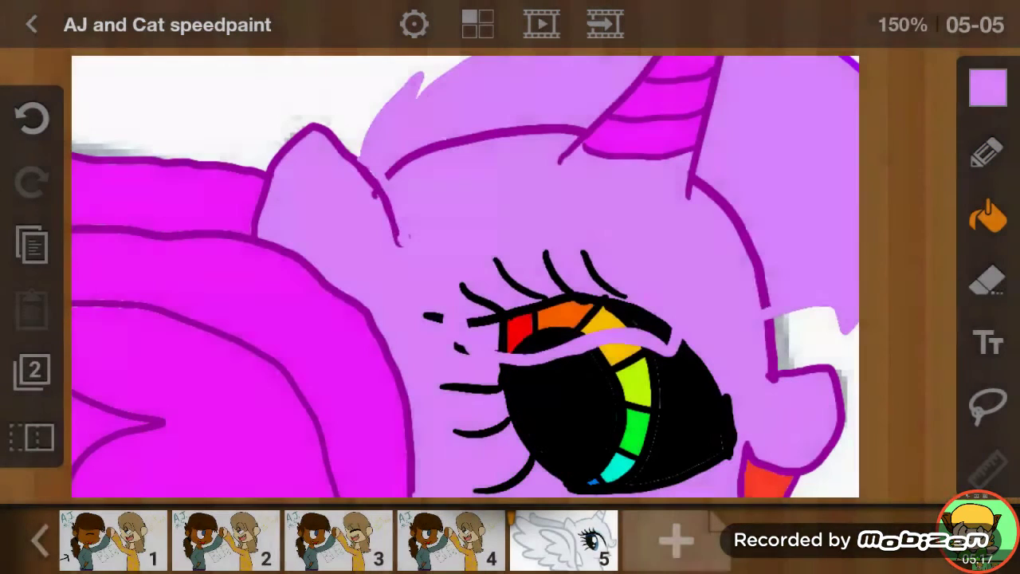
left_click(32, 118)
scroll(465, 276, "down", 5)
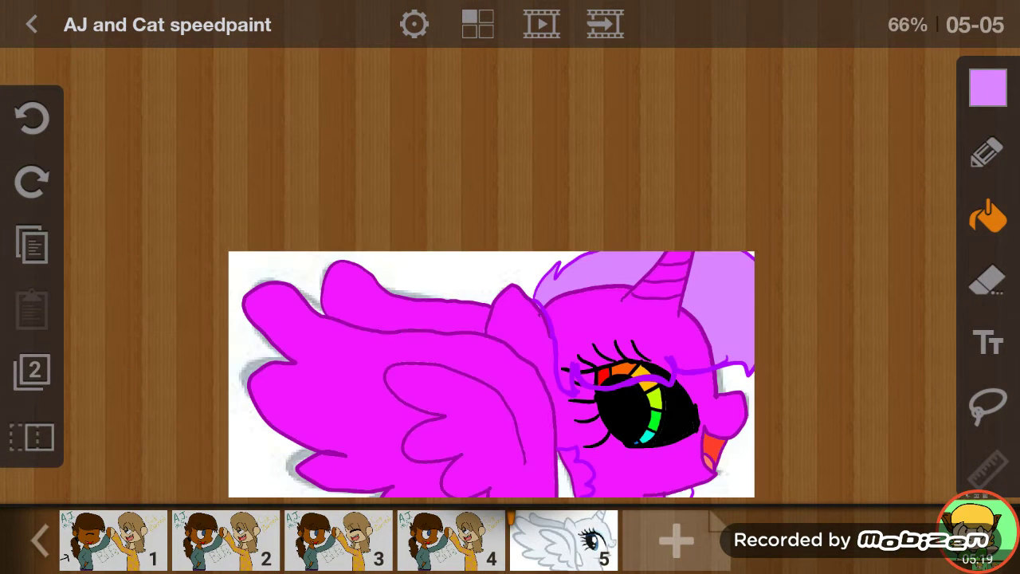
scroll(492, 374, "up", 4)
scroll(492, 374, "down", 3)
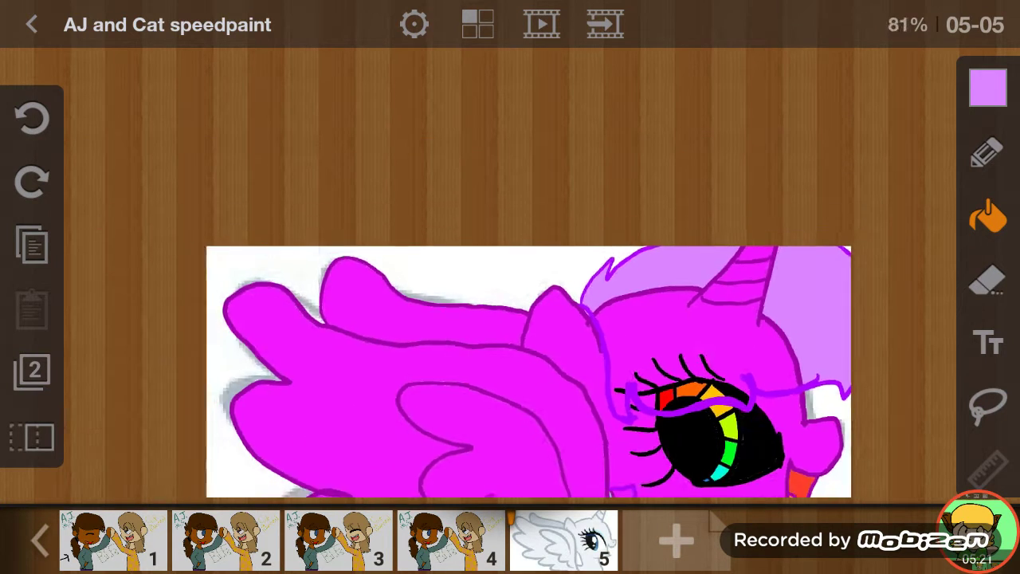
scroll(492, 375, "up", 3)
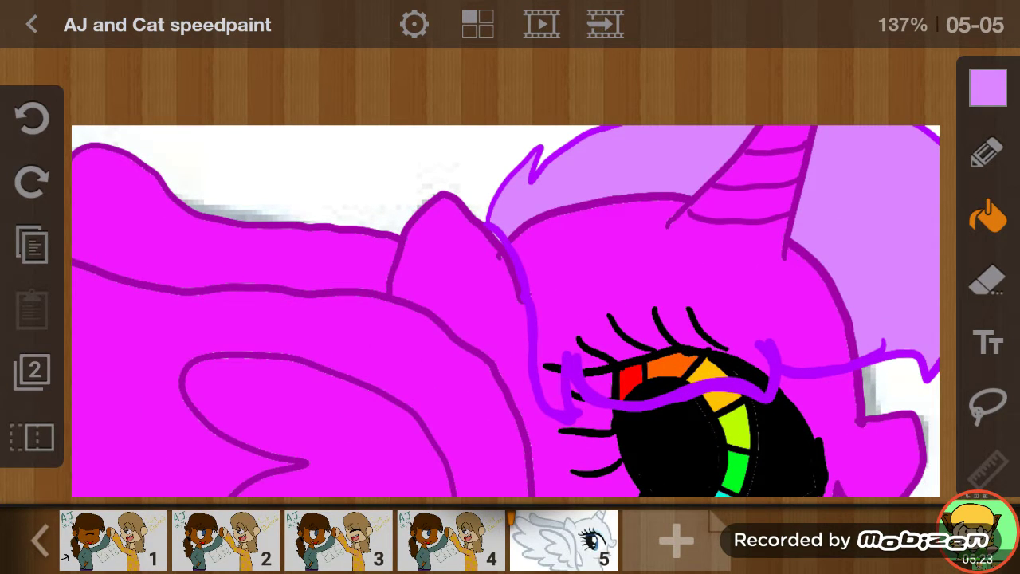
- Try filling the wings and body dark purple, then undo it
left_click(988, 88)
left_click(870, 273)
left_click(936, 71)
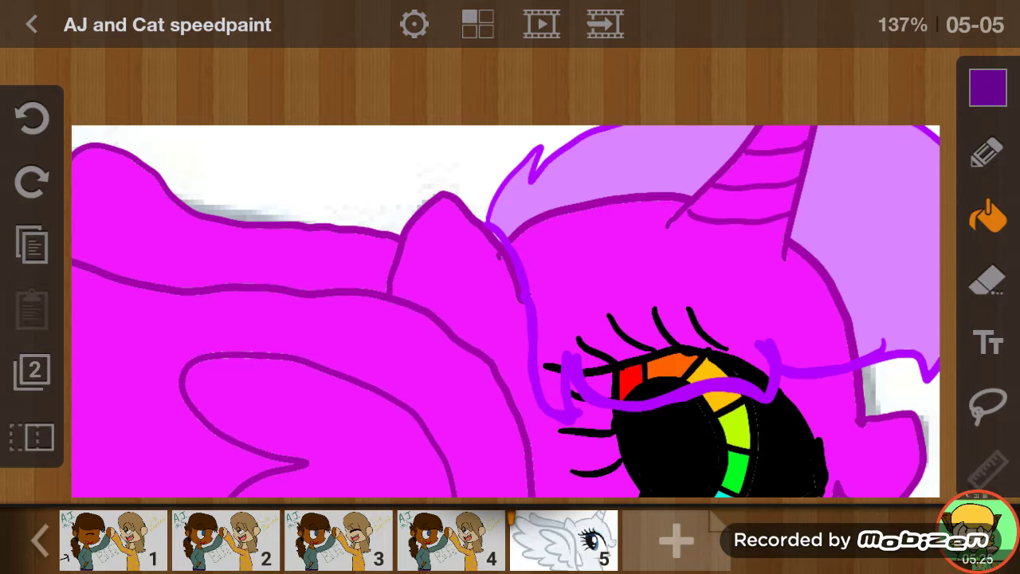
left_click(279, 335)
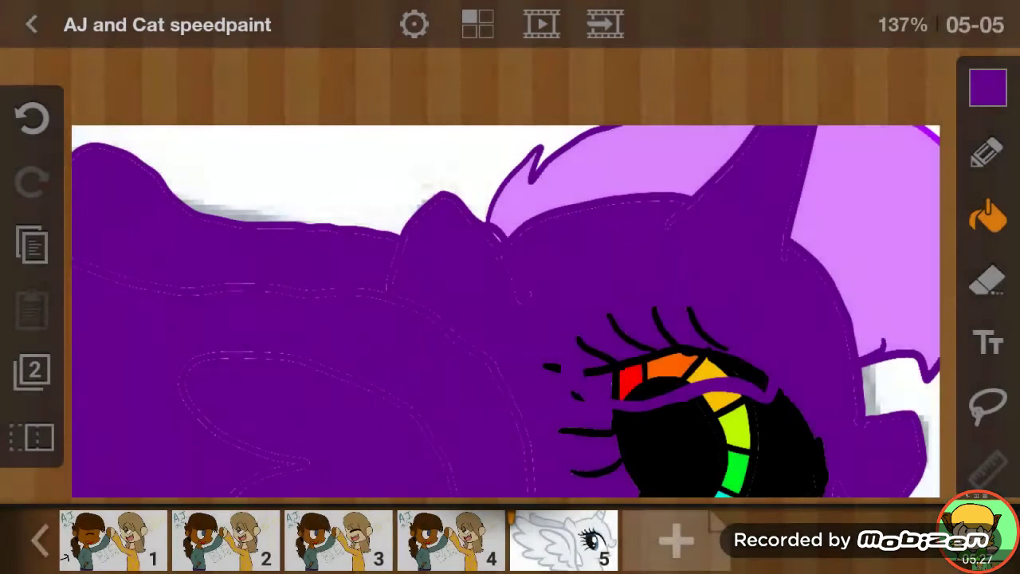
left_click(32, 118)
- Undo the lilac mane fill and stray purple strokes, leaving a clean magenta head
left_click(32, 118)
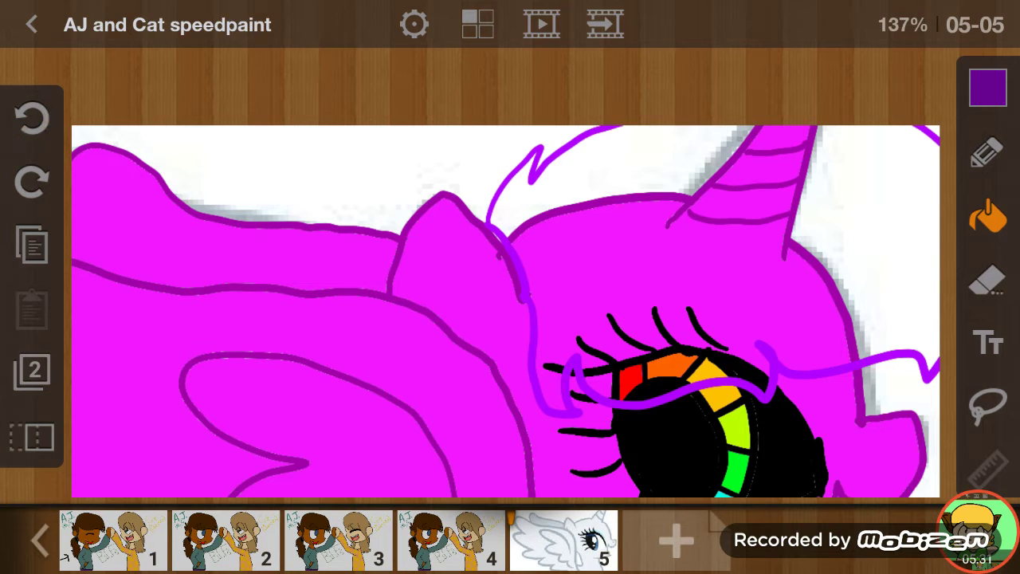
left_click(32, 118)
left_click(32, 118)
left_click(32, 118)
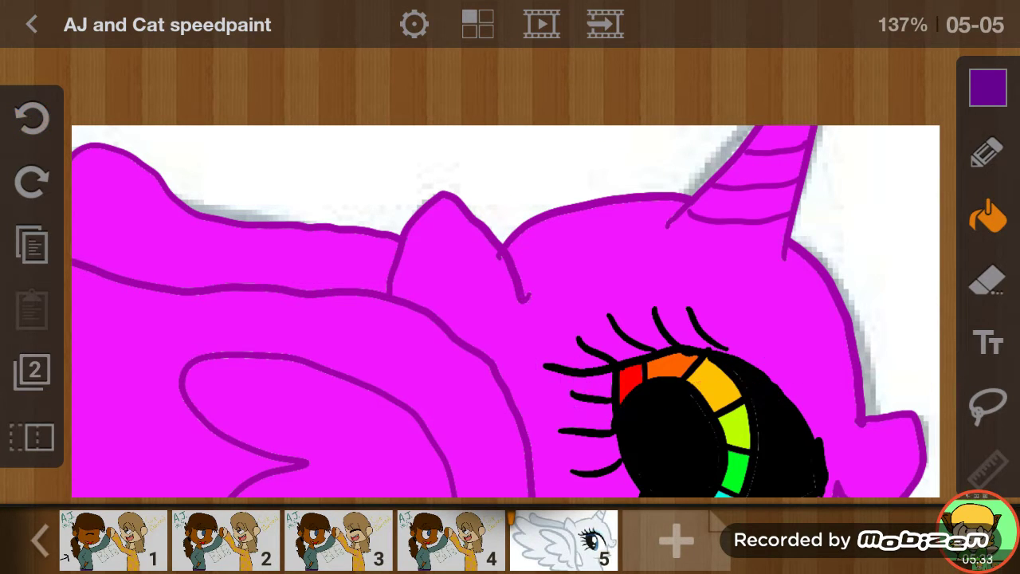
left_click(988, 87)
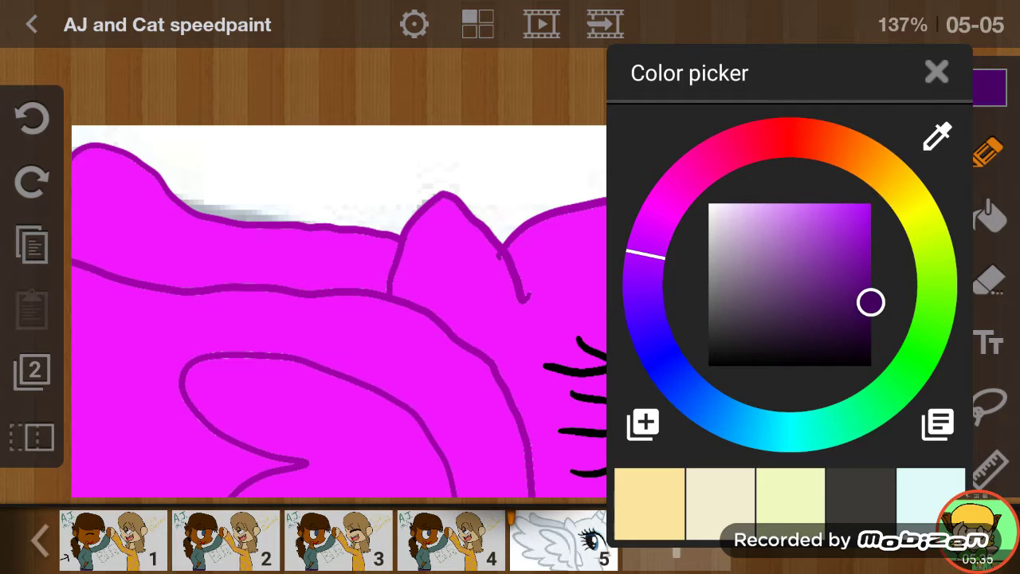
- Outline the mane in dark purple down past the eye and from ear to zigzag top
left_click(936, 72)
mouse_move(526, 296)
left_mouse_down()
mouse_move(520, 335)
mouse_move(589, 472)
mouse_move(581, 347)
mouse_move(741, 390)
mouse_move(733, 369)
mouse_move(888, 343)
mouse_move(938, 287)
mouse_move(939, 263)
left_mouse_up()
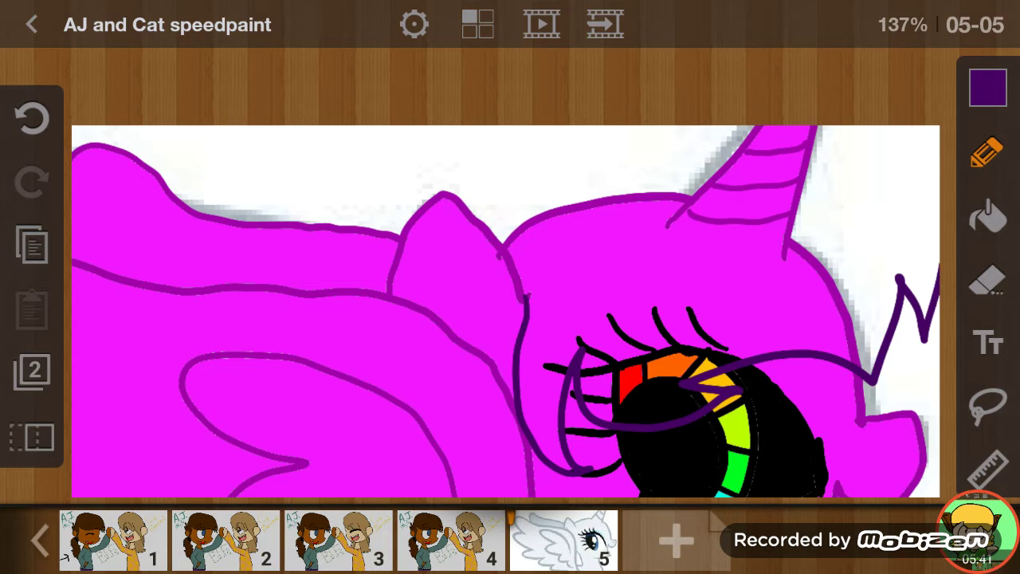
mouse_move(526, 296)
left_mouse_down()
mouse_move(483, 211)
mouse_move(543, 127)
mouse_move(574, 126)
left_mouse_up()
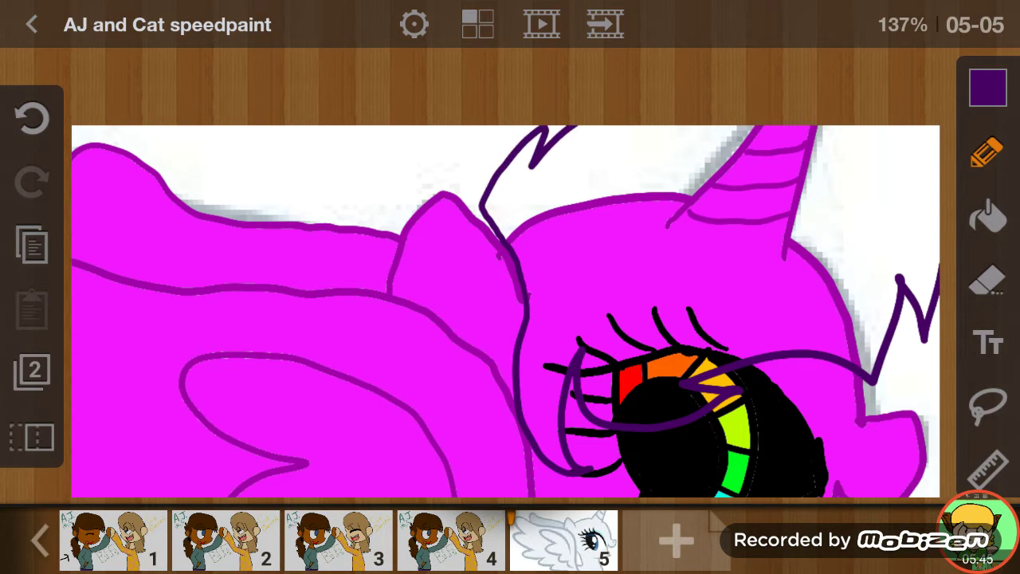
scroll(505, 311, "down", 1)
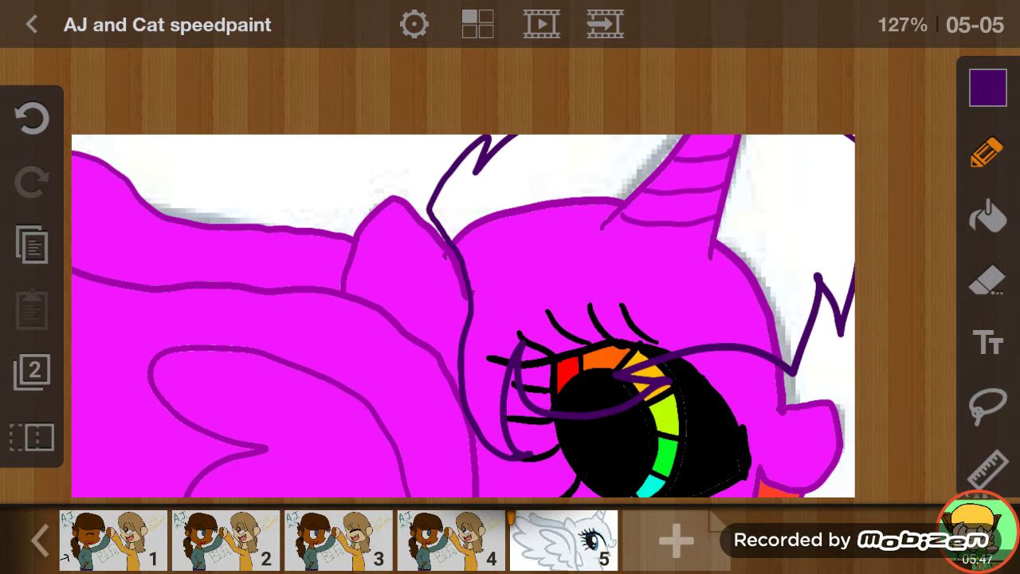
- Switch to the paint bucket with a brighter violet
left_click(988, 216)
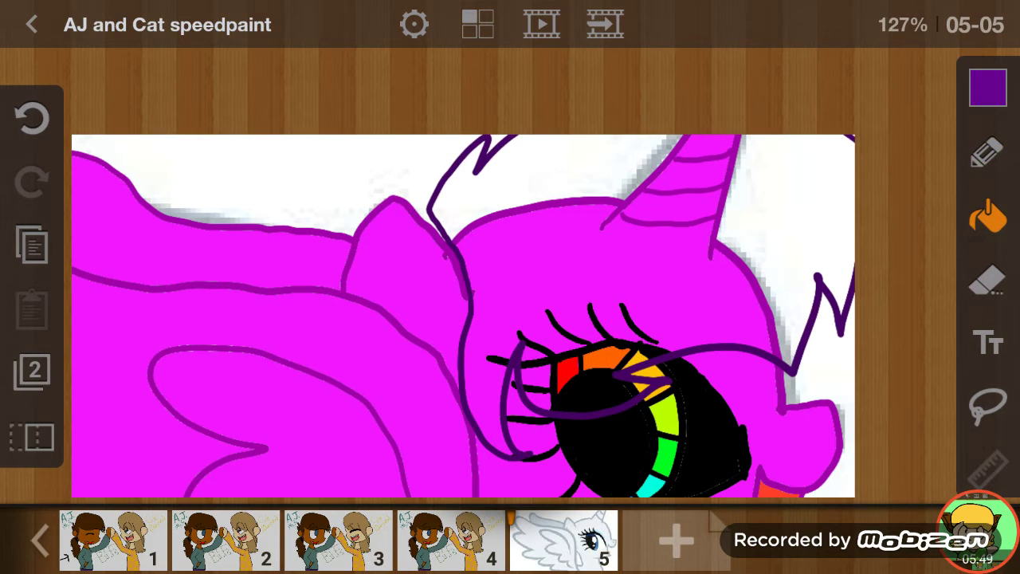
left_click(988, 87)
left_click(870, 214)
- Fill the mane violet and redraw a dark purple mane line near the horn
left_click(936, 71)
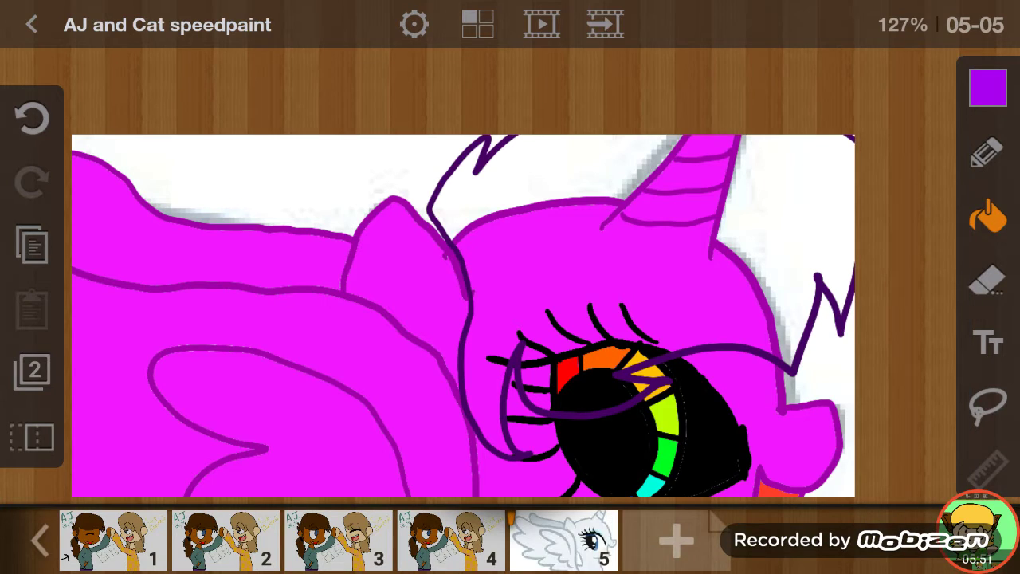
left_click(542, 172)
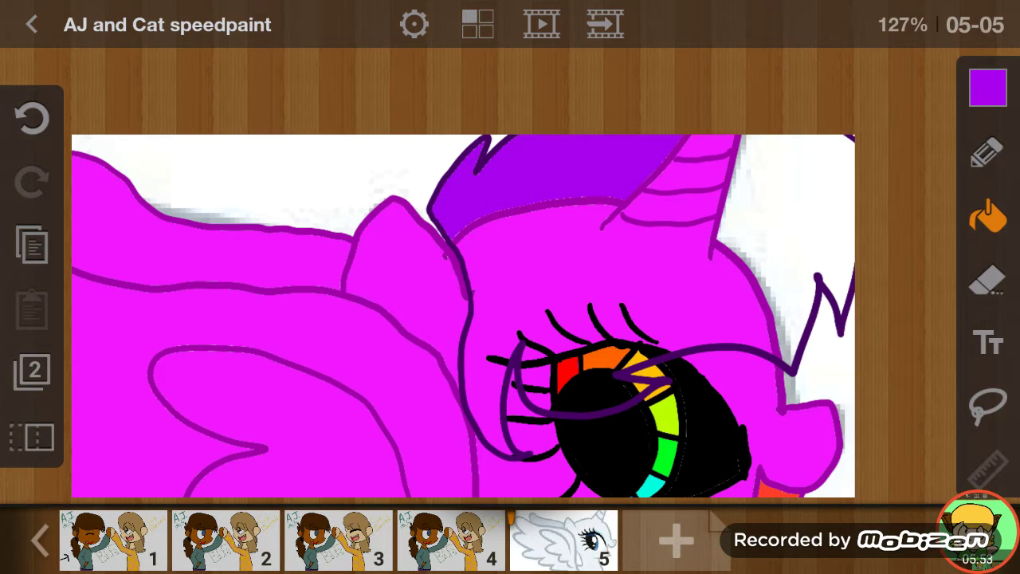
left_click(988, 151)
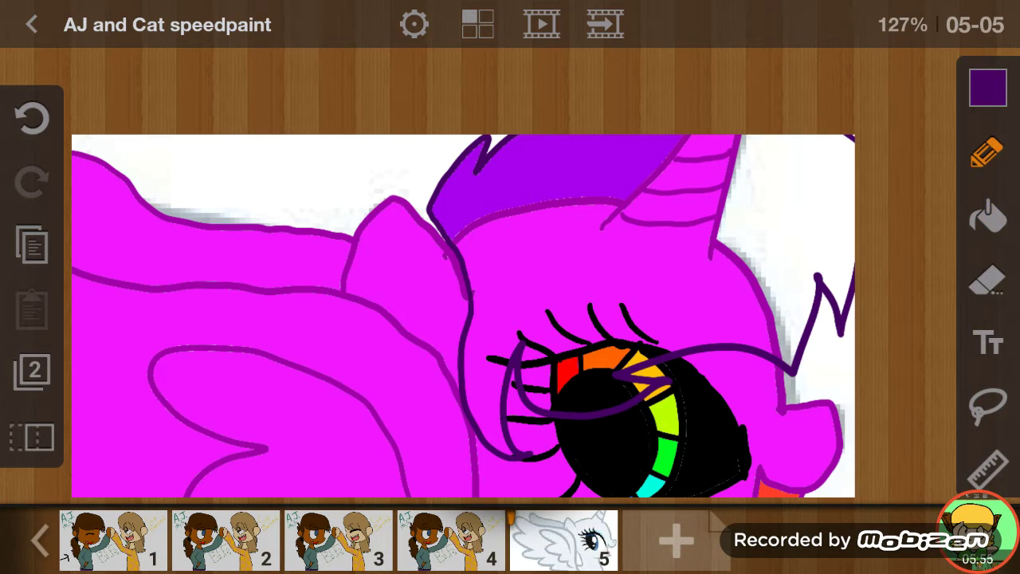
left_click_drag(628, 181, 726, 225)
left_click(32, 118)
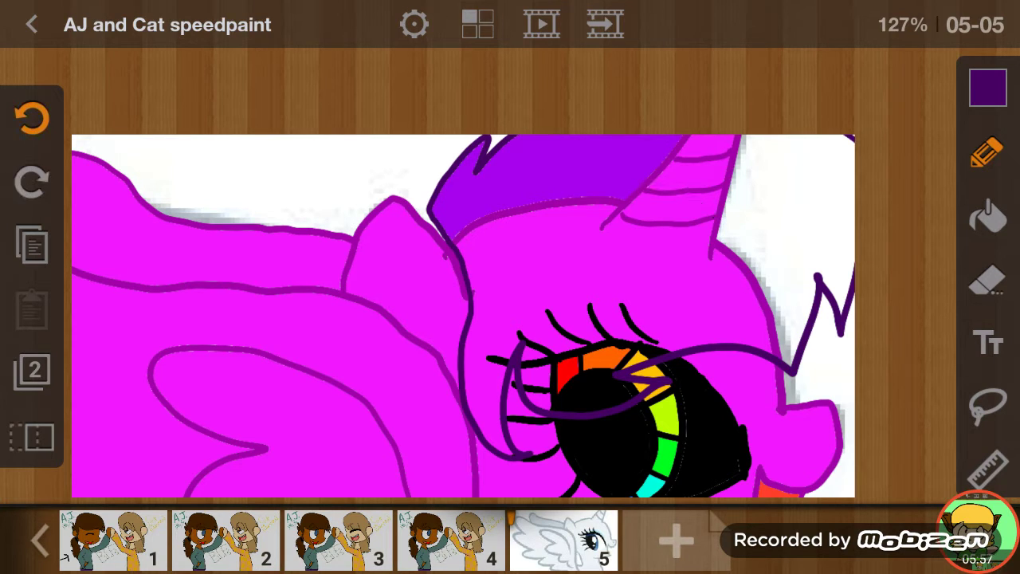
scroll(502, 278, "up", 3)
mouse_move(529, 156)
left_mouse_down()
mouse_move(637, 190)
mouse_move(731, 252)
left_mouse_up()
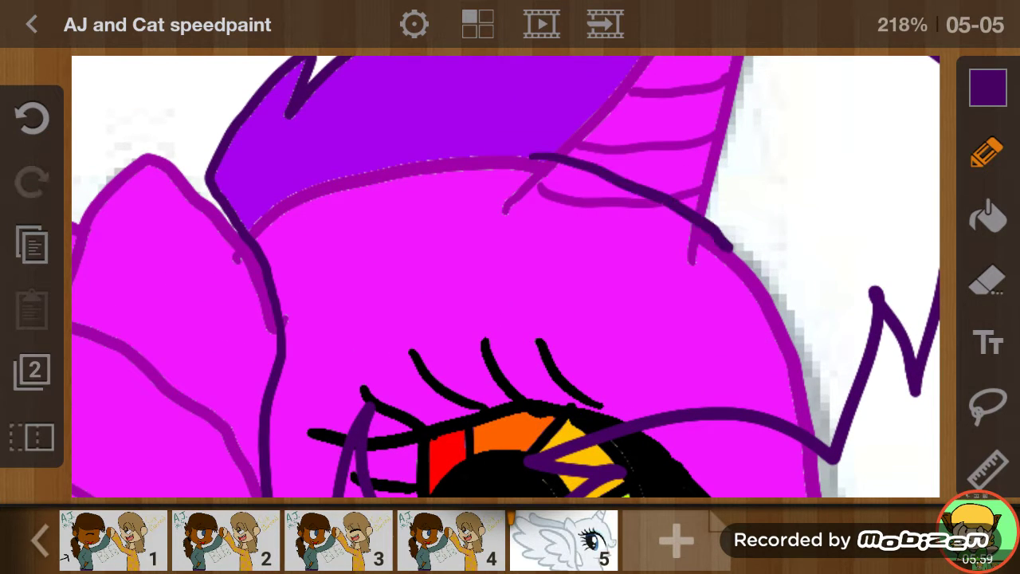
- Fill the head above the eye and the eyelash gaps violet, undoing the spill onto the orange segment
left_click(988, 214)
left_click(466, 285)
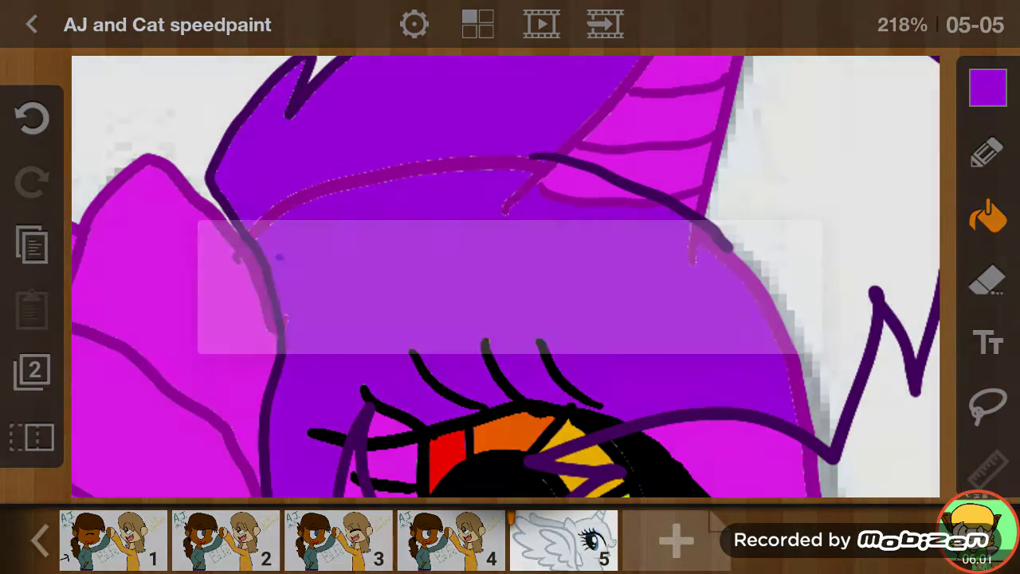
scroll(510, 278, "down", 2)
scroll(510, 319, "up", 4)
scroll(510, 279, "down", 2)
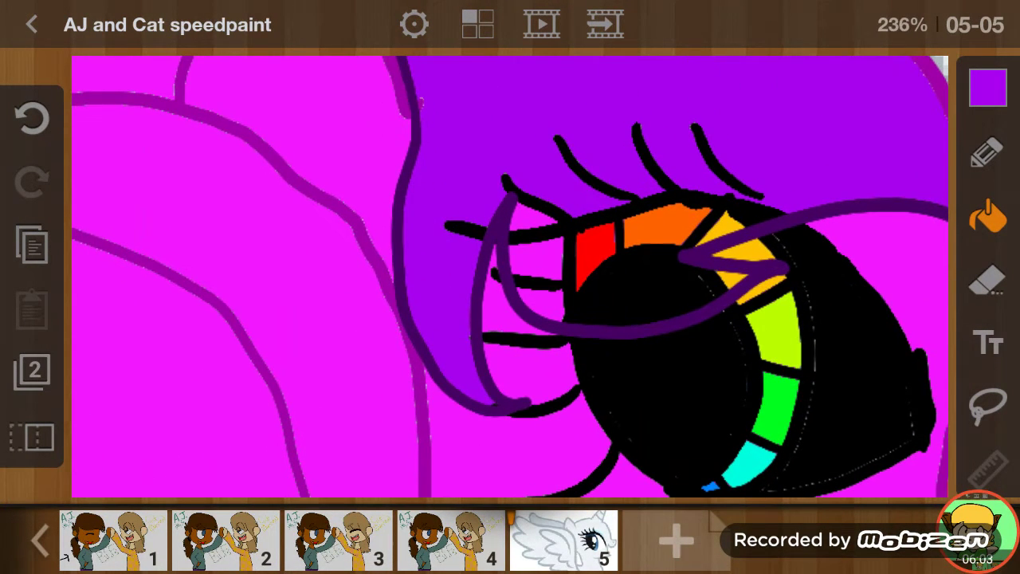
left_click(542, 304)
left_click(535, 258)
left_click(532, 217)
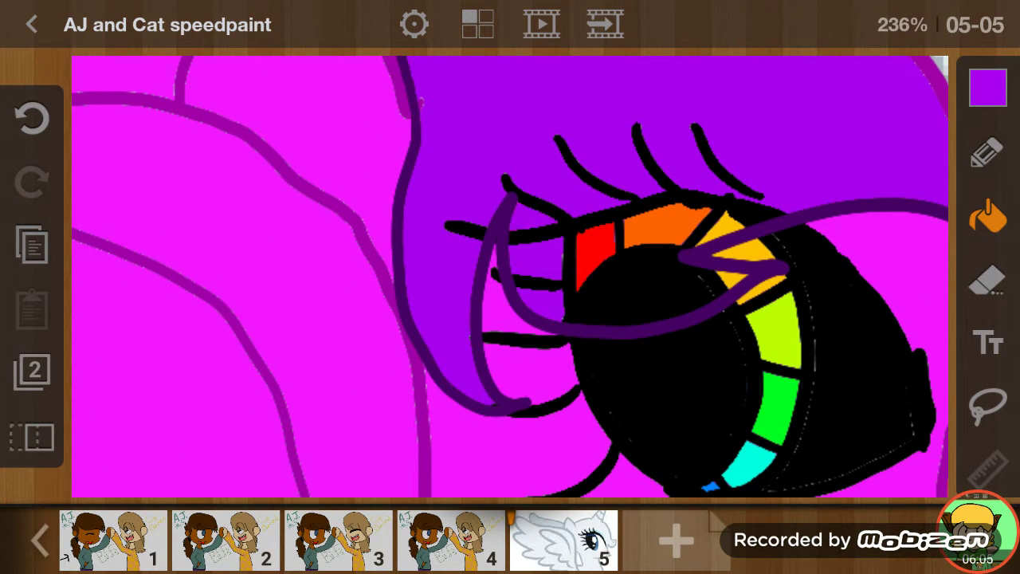
left_click(594, 254)
left_click(661, 225)
left_click(32, 117)
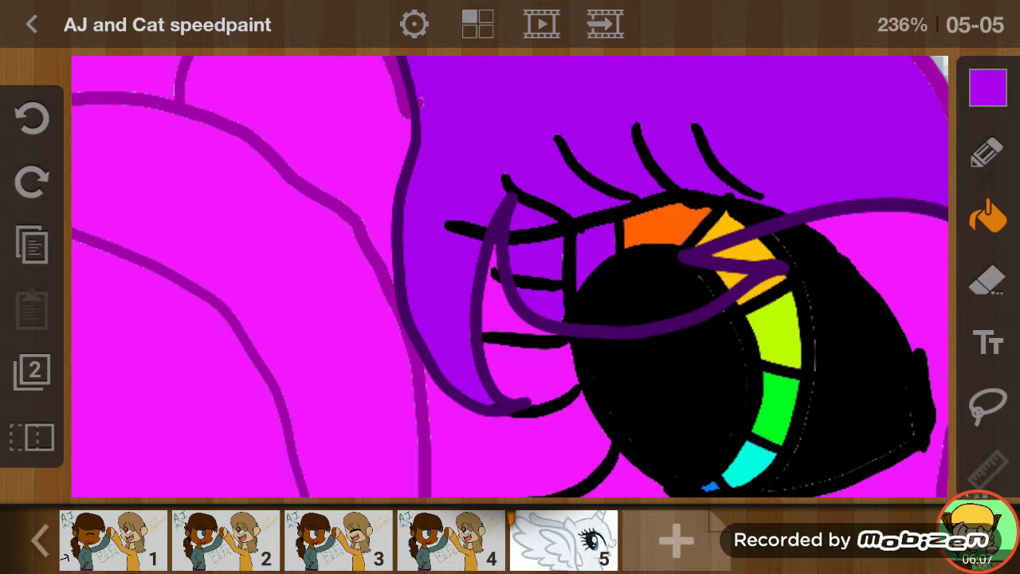
- Fill the space right of the mane violet, undoing the spill onto the horn
scroll(510, 275, "down", 3)
scroll(509, 274, "down", 2)
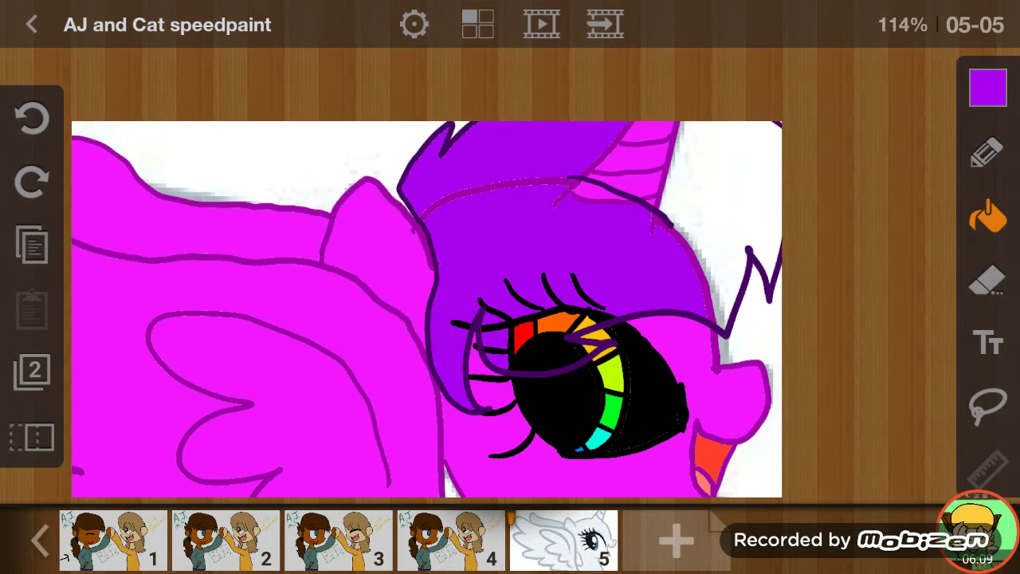
left_click(740, 192)
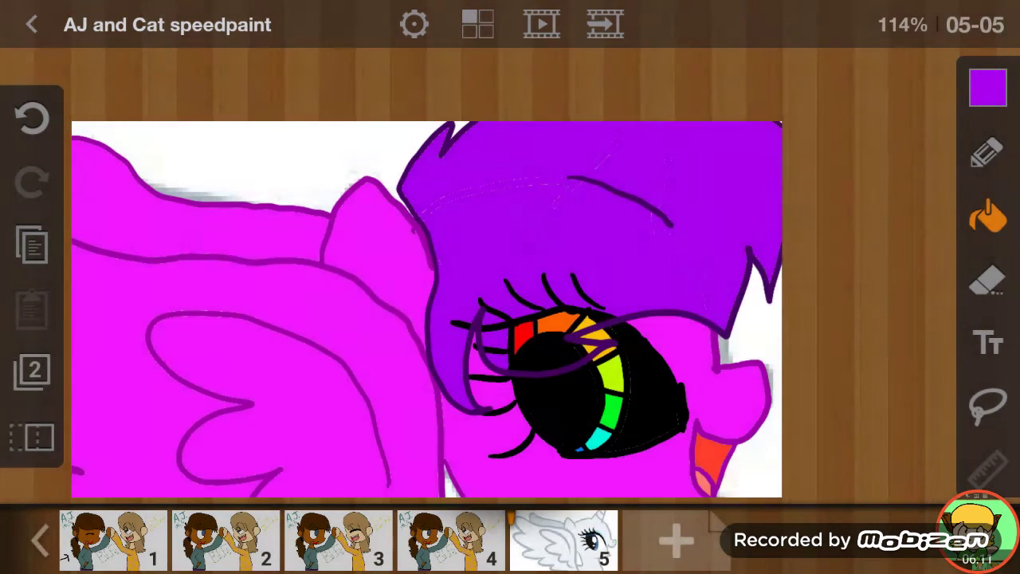
left_click(31, 118)
scroll(510, 275, "up", 3)
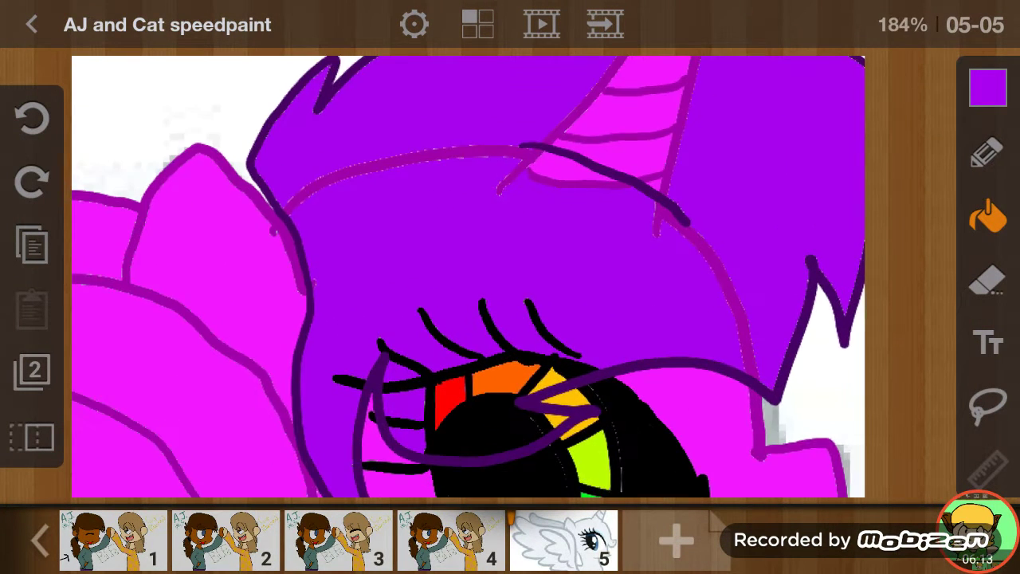
scroll(509, 275, "up", 3)
scroll(510, 275, "down", 2)
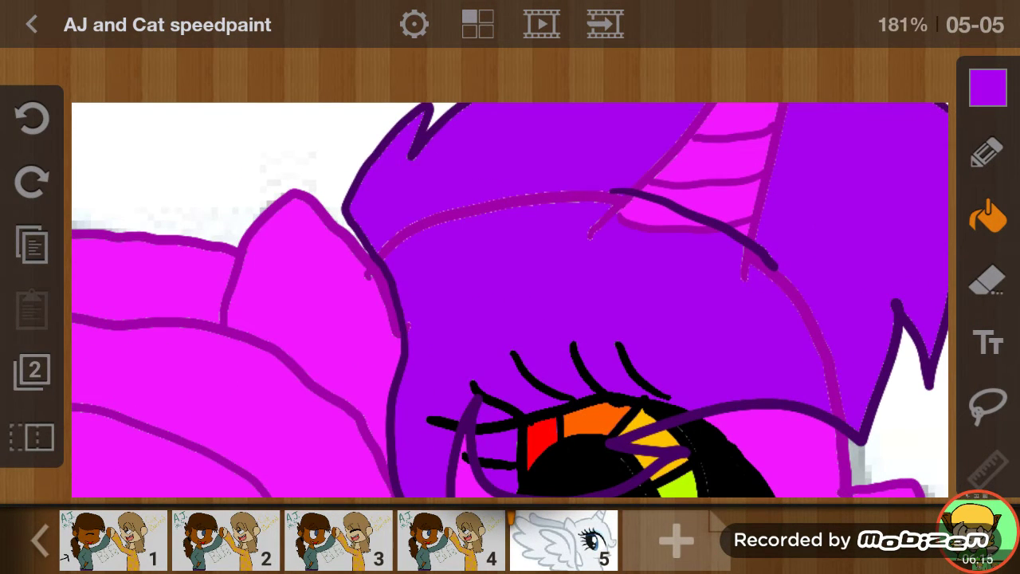
left_click(988, 152)
- Sample the mane's violet with the eyedropper
left_click(988, 87)
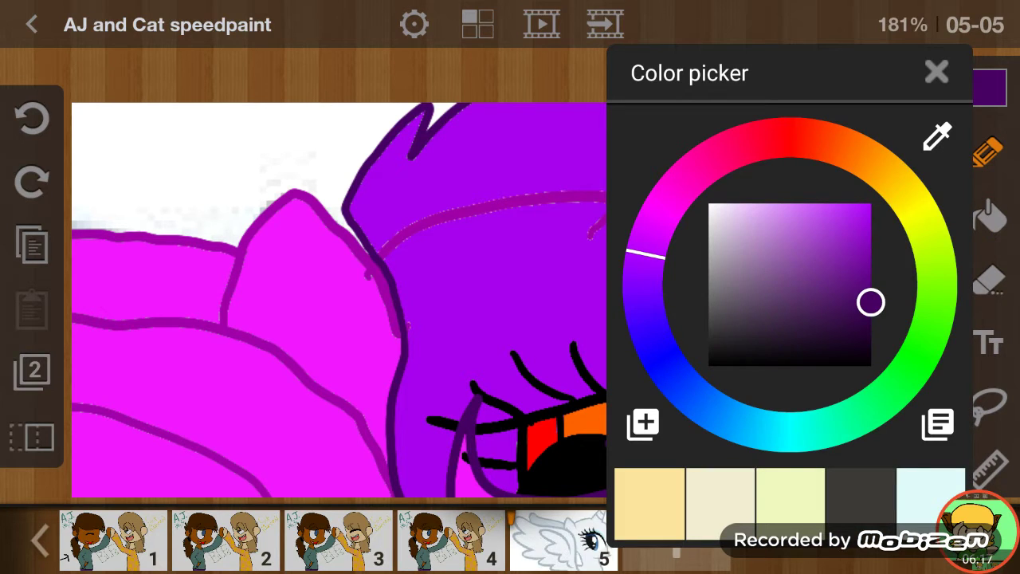
left_click(937, 136)
left_click(573, 171)
left_click(936, 72)
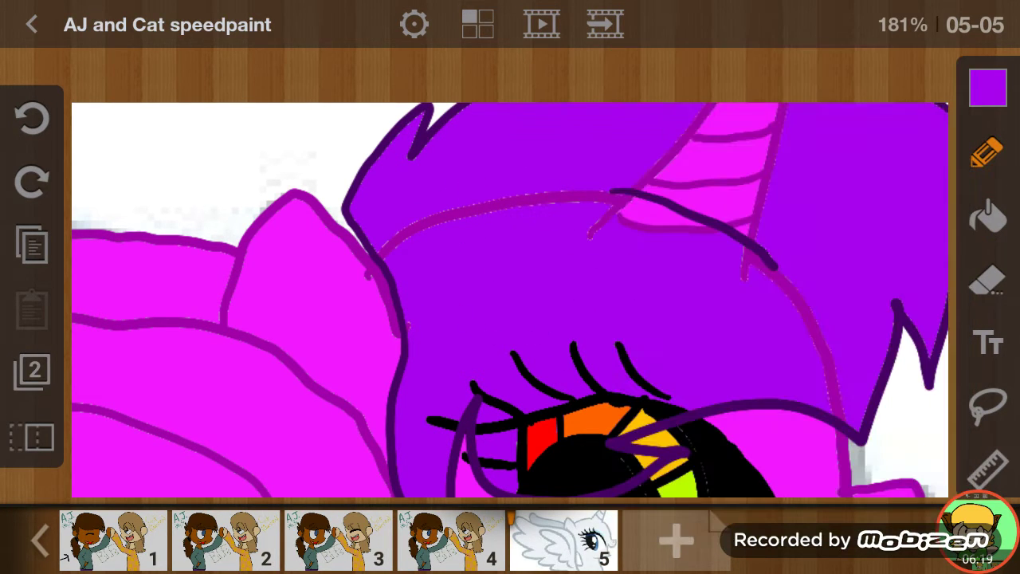
- Paint violet over the light and pink lines in the mane near the horn, then zoom out
left_click_drag(443, 212, 372, 266)
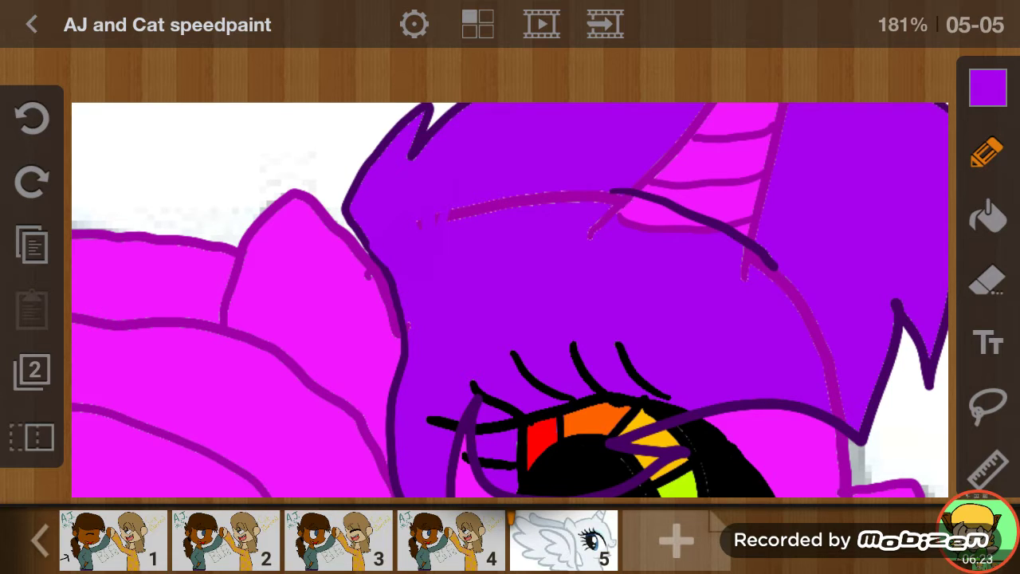
mouse_move(501, 204)
left_mouse_down()
mouse_move(450, 215)
mouse_move(607, 198)
mouse_move(617, 210)
mouse_move(627, 202)
mouse_move(698, 228)
left_mouse_up()
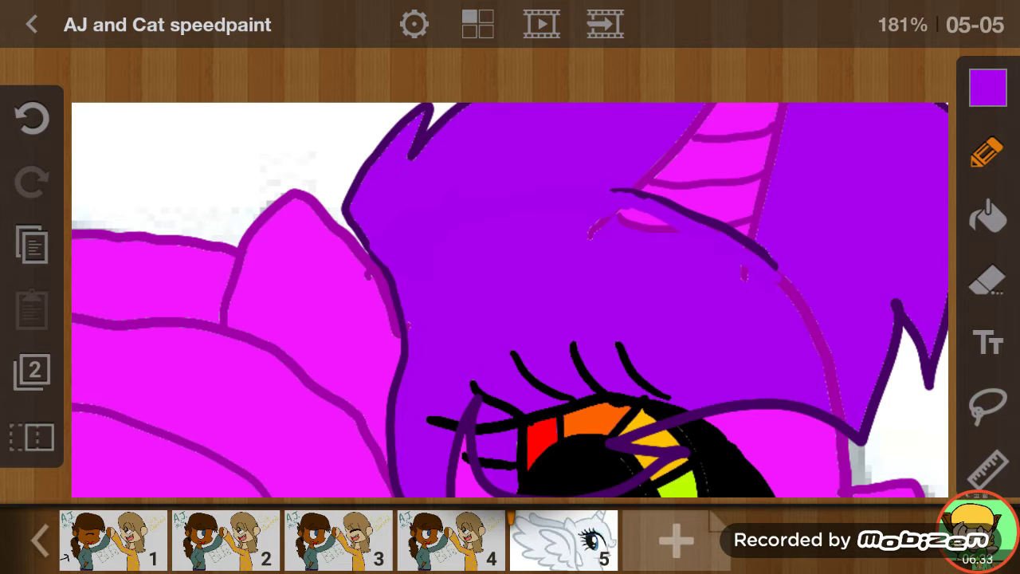
key("XF86AudioRaiseVolume")
mouse_move(672, 228)
left_mouse_down()
mouse_move(621, 220)
mouse_move(656, 210)
left_mouse_up()
left_click_drag(596, 223, 593, 236)
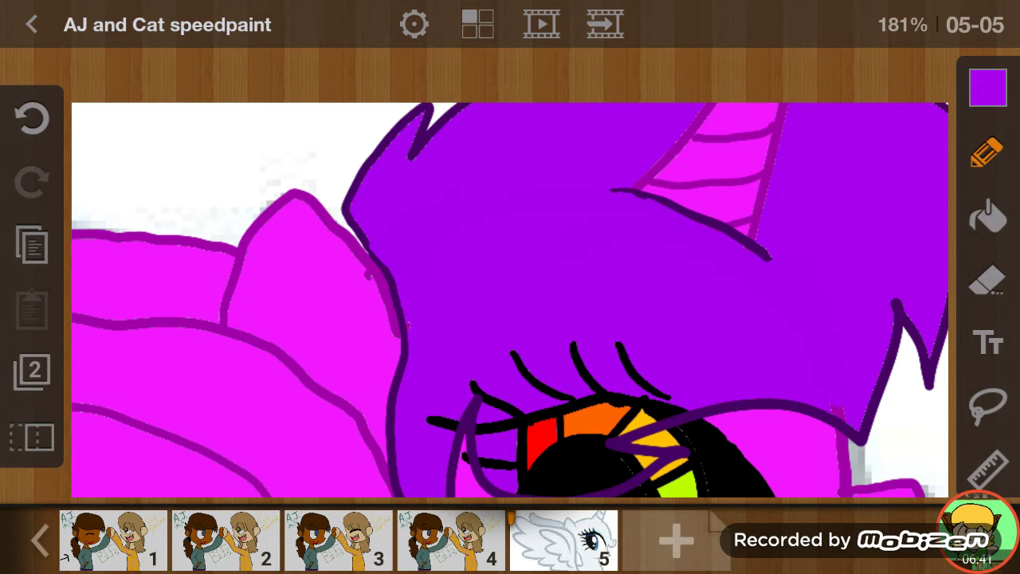
scroll(510, 299, "down", 5)
scroll(510, 348, "down", 3)
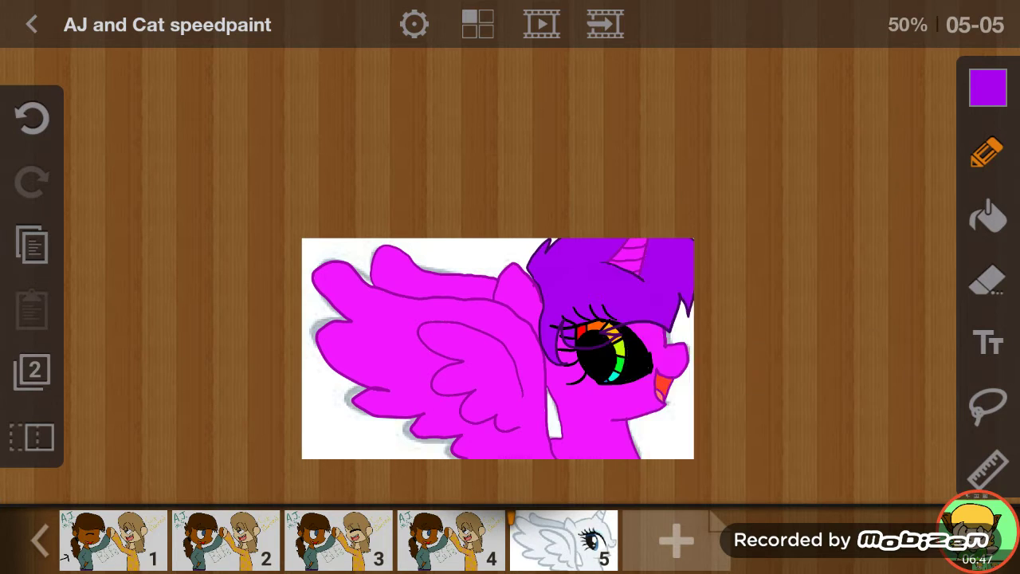
- Try red, cyan and light purple, then settle on orange as the drawing colour
left_click(988, 88)
left_click(793, 137)
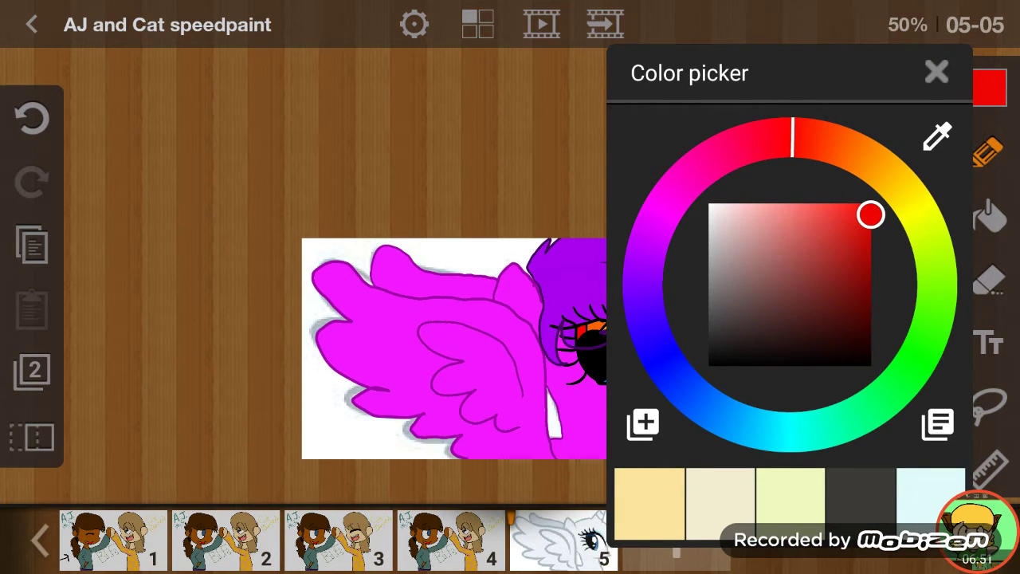
left_click(692, 395)
left_click_drag(763, 430, 786, 430)
left_click(936, 72)
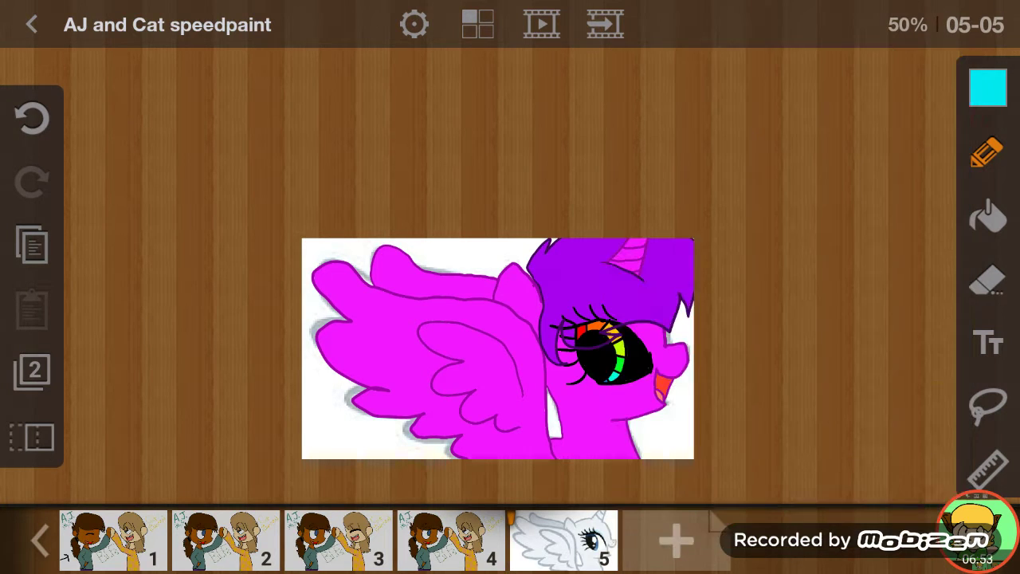
left_click(988, 88)
left_click(643, 263)
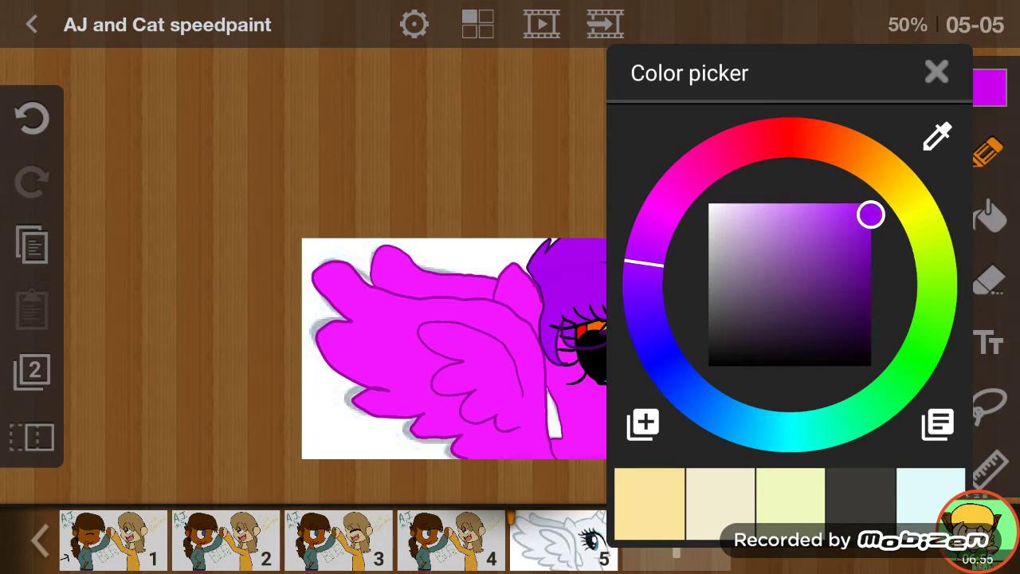
mouse_move(869, 212)
left_mouse_down()
mouse_move(786, 204)
mouse_move(869, 204)
left_mouse_up()
left_click(870, 159)
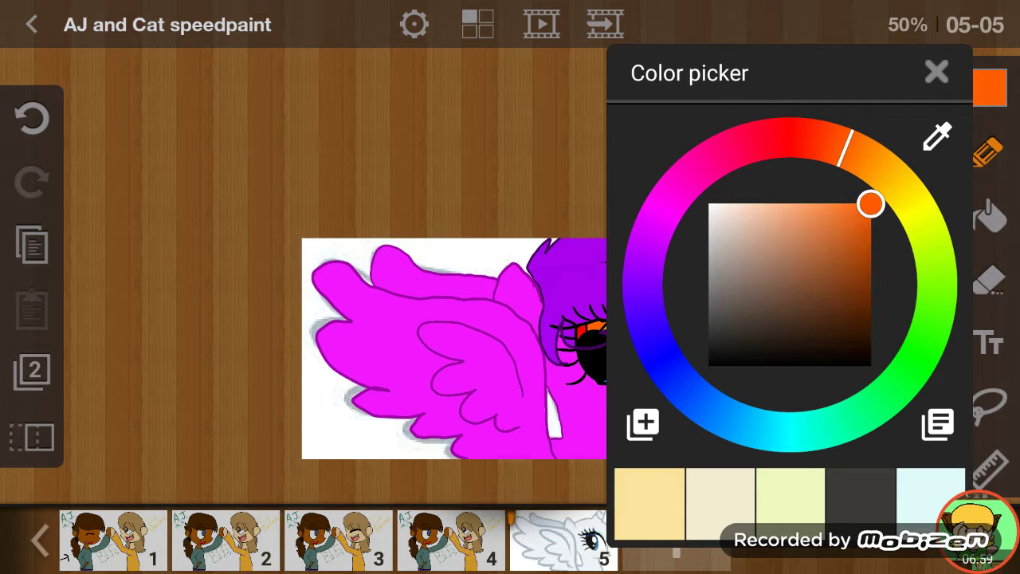
left_click(936, 72)
- Scribble orange mane streaks across the top of the head on both sides of the horn
scroll(510, 279, "up", 3)
scroll(510, 278, "up", 3)
scroll(509, 279, "down", 2)
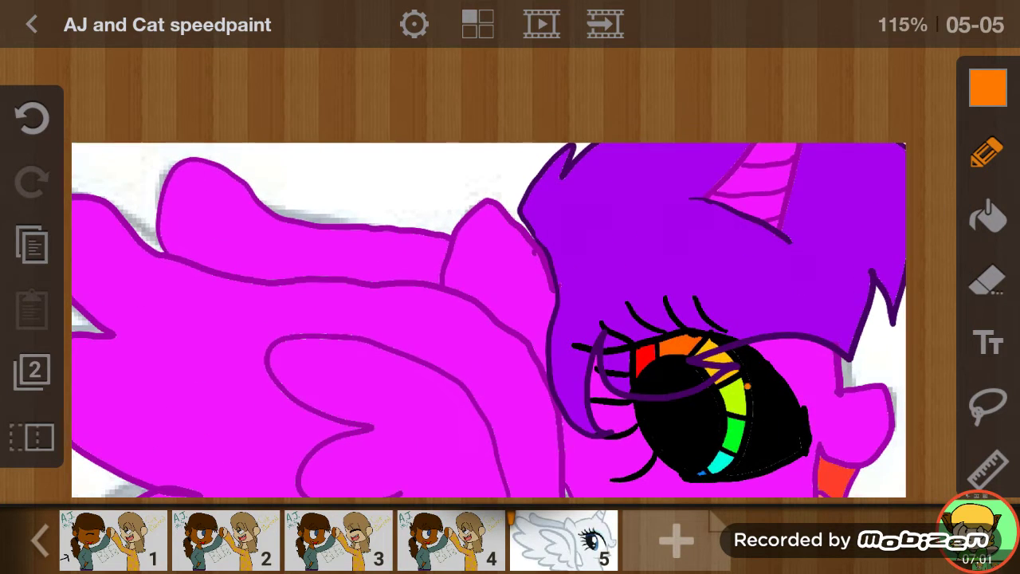
scroll(509, 278, "up", 2)
mouse_move(471, 165)
left_mouse_down()
mouse_move(526, 119)
mouse_move(757, 64)
left_mouse_up()
left_click_drag(701, 80, 478, 164)
left_click_drag(629, 94, 462, 177)
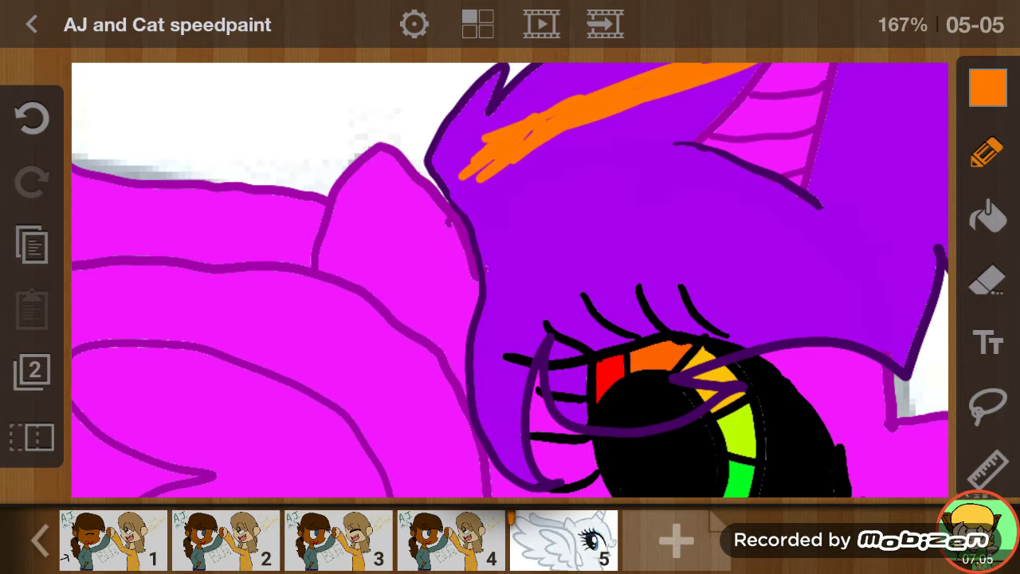
scroll(509, 279, "down", 3)
mouse_move(673, 236)
left_mouse_down()
mouse_move(727, 288)
mouse_move(713, 279)
left_mouse_up()
scroll(398, 359, "up", 2)
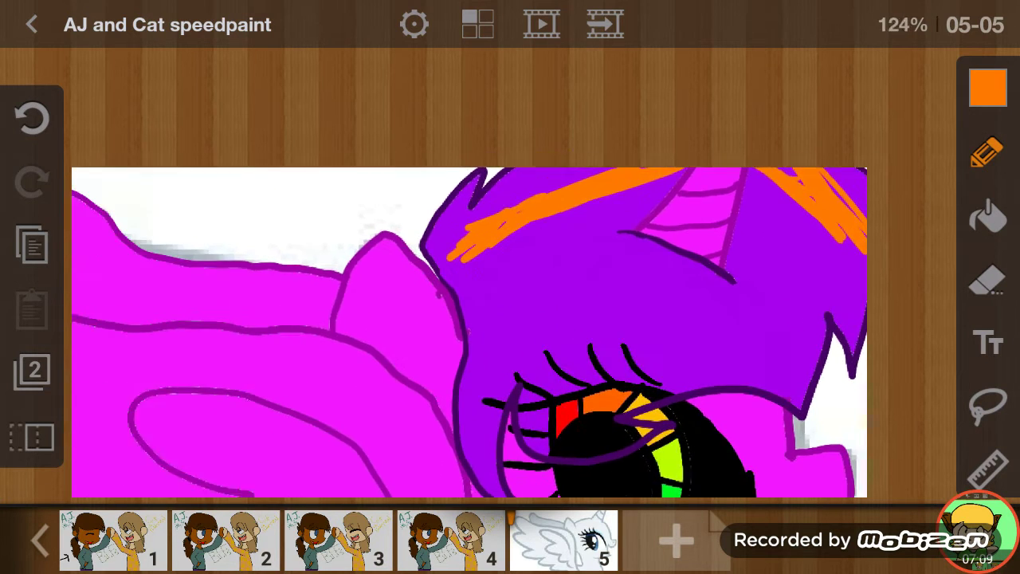
scroll(398, 358, "up", 1)
left_click(988, 87)
- Switch to green and paint a green mane streak across the forehead
left_click(936, 311)
left_click(936, 71)
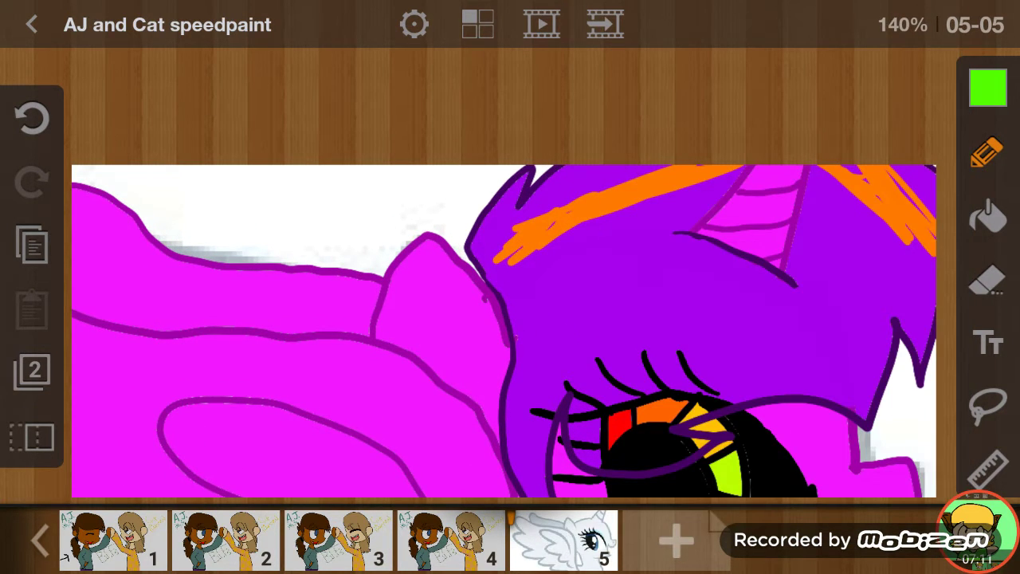
mouse_move(525, 303)
left_mouse_down()
mouse_move(637, 274)
mouse_move(701, 277)
left_mouse_up()
left_click_drag(567, 294, 753, 296)
mouse_move(657, 299)
left_mouse_down()
mouse_move(844, 366)
mouse_move(876, 394)
mouse_move(813, 318)
mouse_move(705, 307)
left_mouse_up()
- Switch to cyan and paint streaks above the eye and along its left edge
left_click(988, 88)
left_click(791, 430)
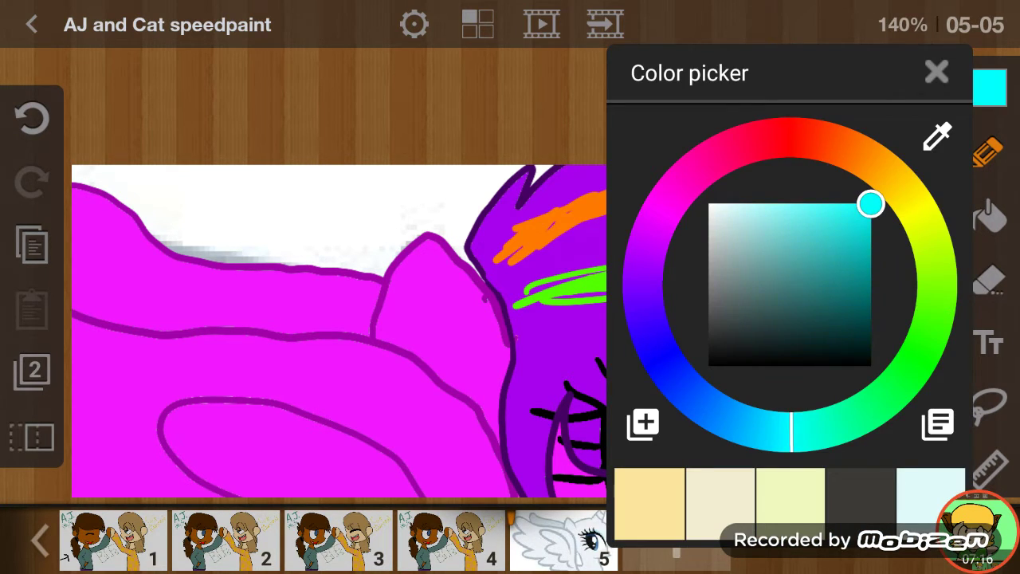
left_click(936, 72)
left_click_drag(526, 383, 610, 341)
left_click_drag(557, 370, 705, 349)
mouse_move(598, 354)
left_mouse_down()
mouse_move(789, 365)
mouse_move(813, 381)
left_mouse_up()
mouse_move(599, 230)
left_mouse_down()
mouse_move(607, 294)
mouse_move(599, 188)
mouse_move(606, 306)
left_mouse_up()
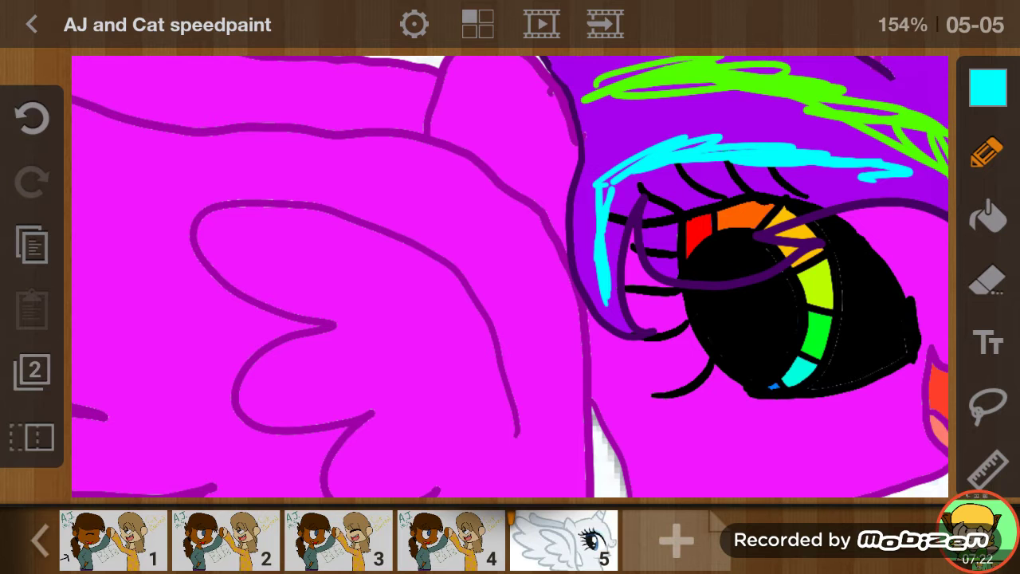
scroll(509, 278, "down", 5)
scroll(510, 278, "up", 2)
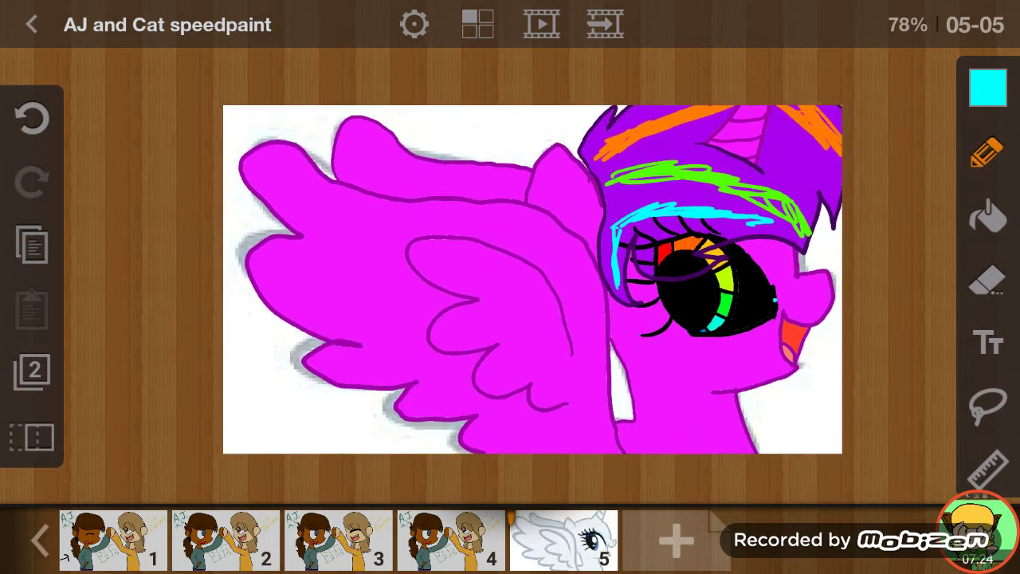
scroll(510, 277, "up", 2)
scroll(510, 277, "up", 3)
- Eyedrop the dark purple outline colour from the drawing
scroll(510, 277, "up", 3)
left_click(987, 87)
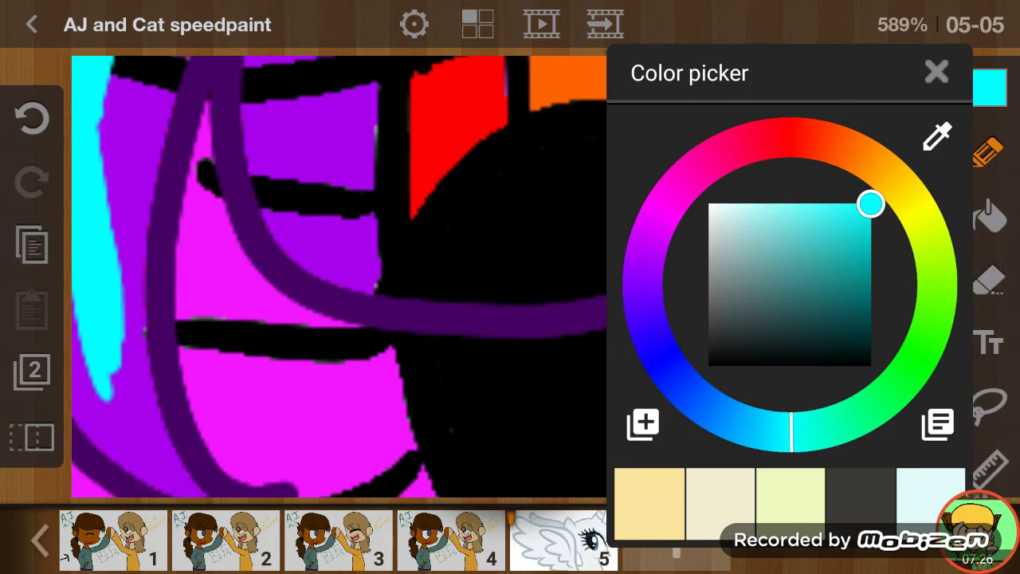
left_click(933, 136)
left_click_drag(510, 277, 719, 135)
left_click(988, 87)
left_click(935, 71)
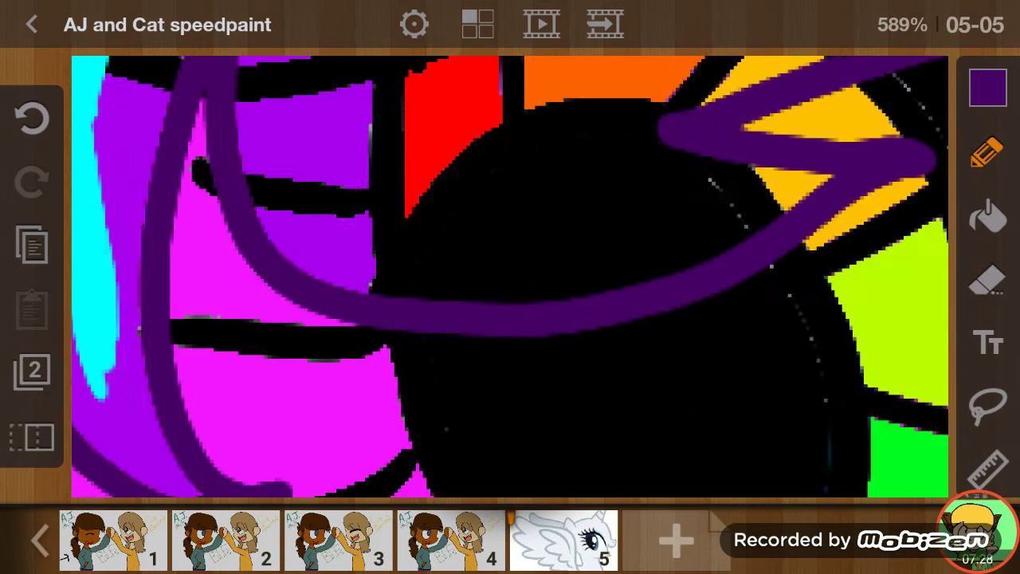
- Draw the neck line below the muzzle, the lower neck outline and a wavy chest tuft
scroll(510, 278, "down", 5)
scroll(509, 277, "up", 3)
scroll(510, 277, "up", 1)
scroll(510, 277, "down", 3)
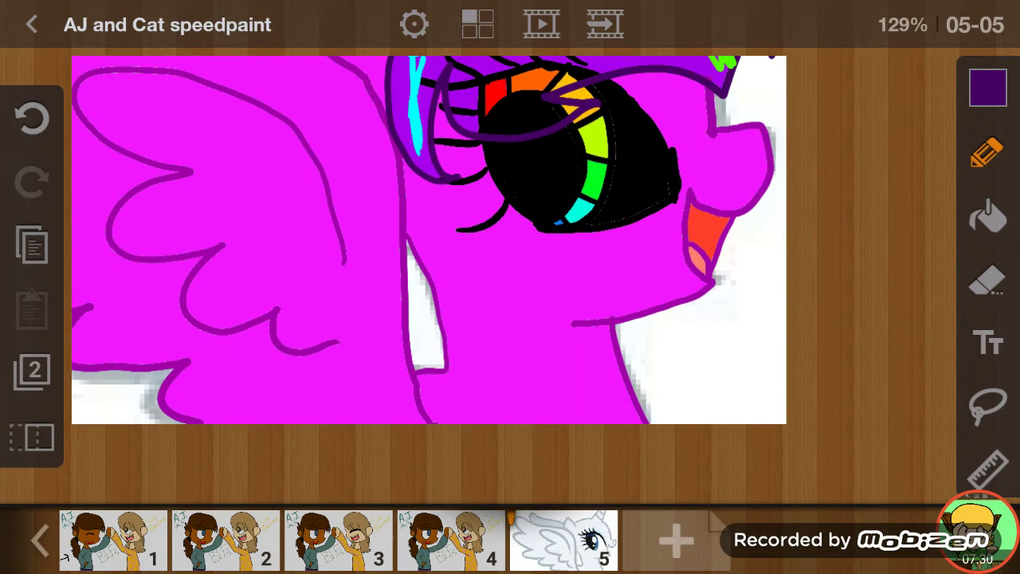
mouse_move(694, 299)
left_mouse_down()
mouse_move(706, 331)
mouse_move(737, 307)
mouse_move(785, 219)
left_mouse_up()
left_click(31, 118)
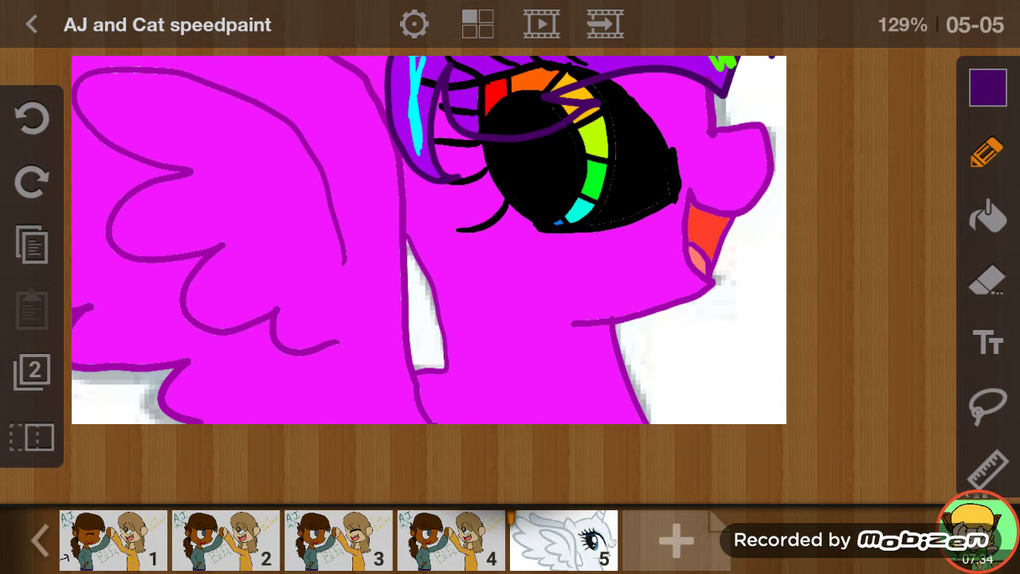
left_click_drag(693, 297, 785, 305)
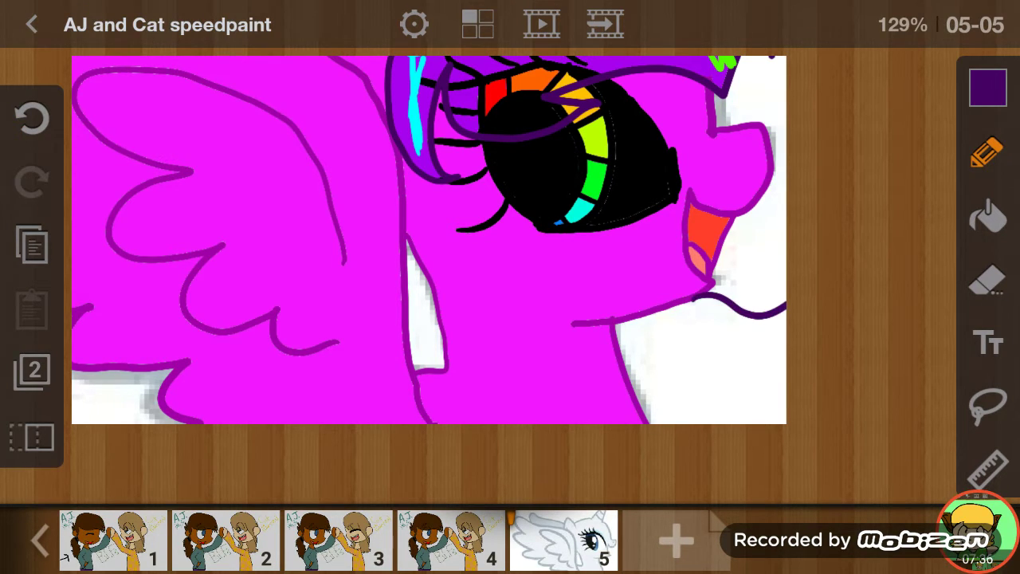
left_click_drag(646, 422, 785, 391)
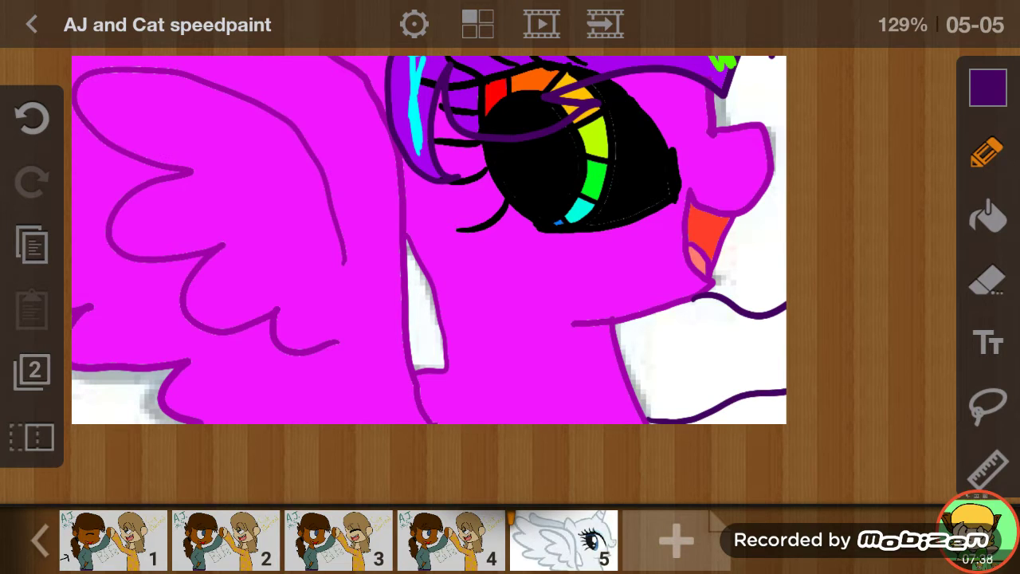
mouse_move(426, 243)
left_mouse_down()
mouse_move(479, 255)
mouse_move(443, 354)
left_mouse_up()
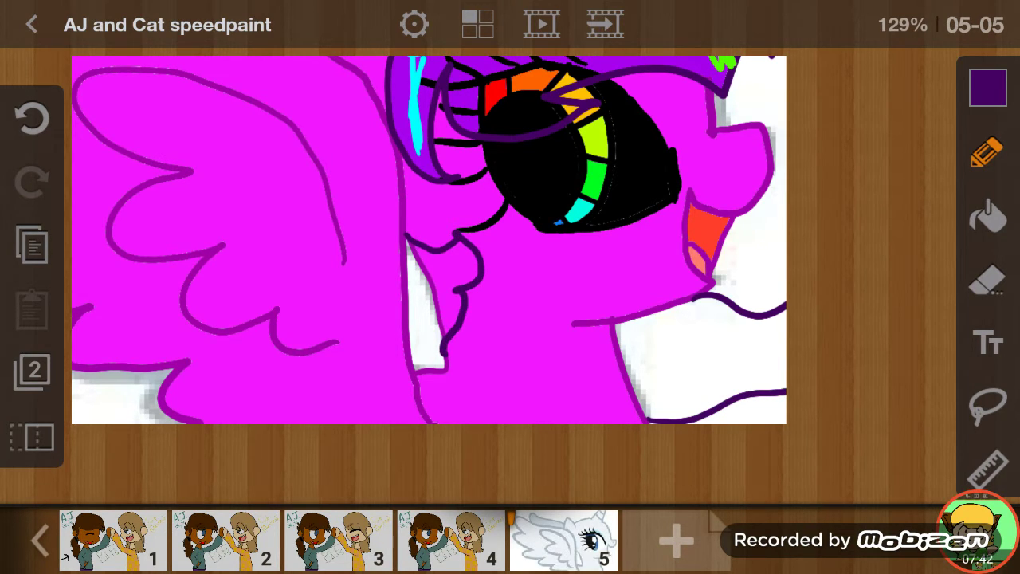
- Fill the areas below the muzzle and beside the chest tuft with purple, undoing the spill
left_click(986, 215)
left_click(694, 367)
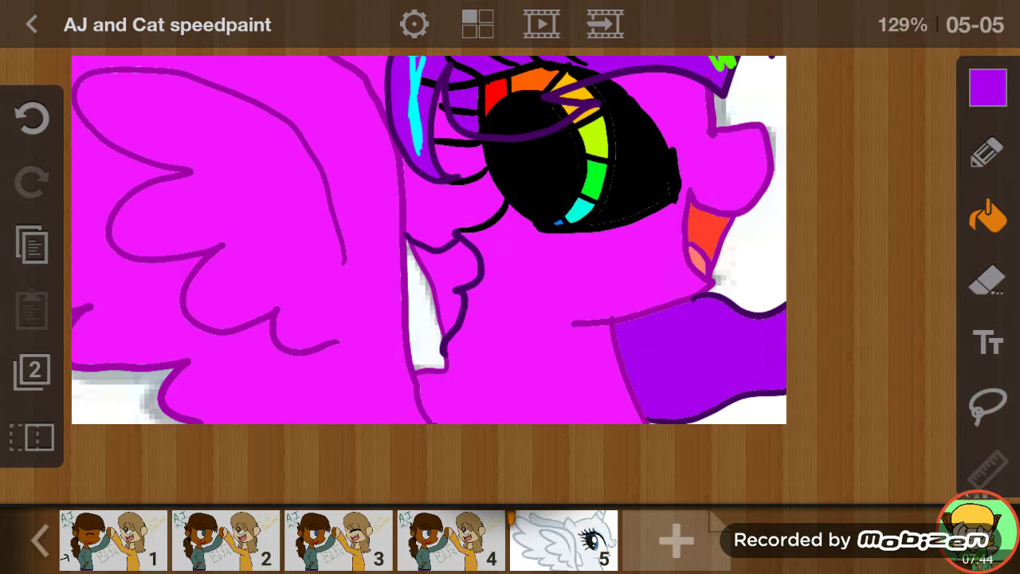
left_click(422, 319)
scroll(430, 319, "up", 5)
scroll(430, 319, "up", 2)
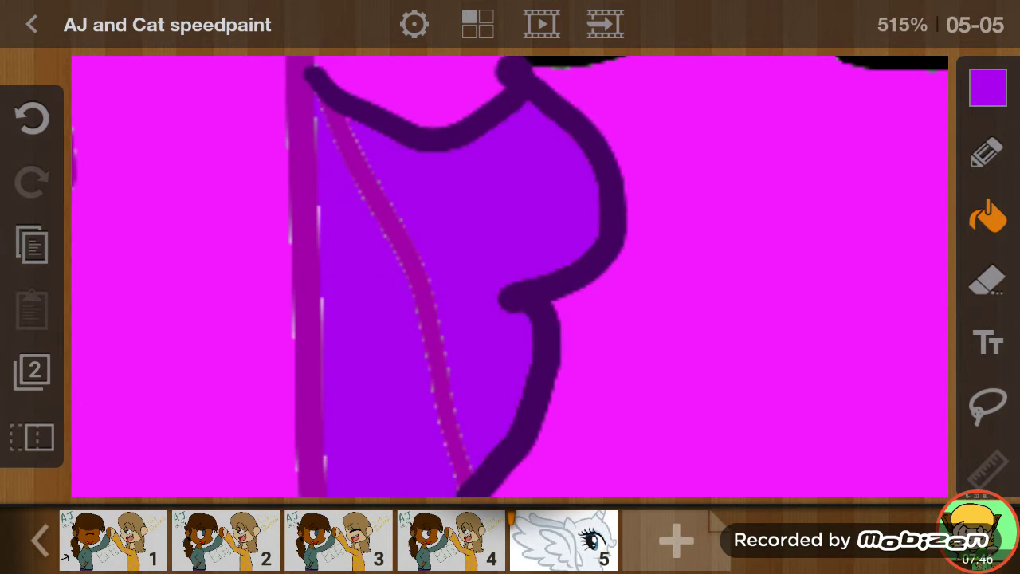
scroll(430, 319, "down", 3)
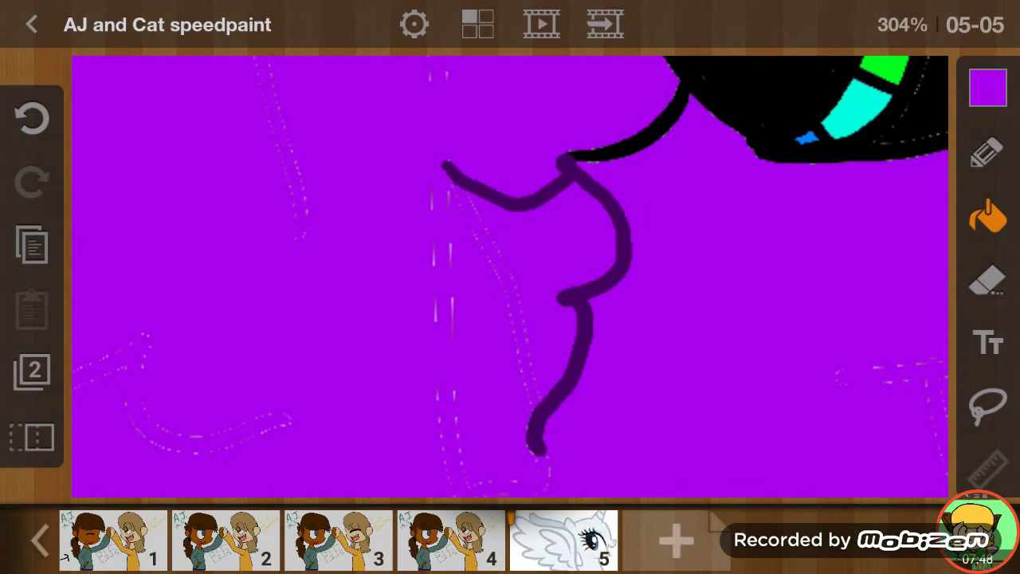
left_click(32, 118)
scroll(510, 279, "up", 3)
- Sample the tuft's purple and paint over the stray magenta line in the tuft
left_click(988, 88)
left_click(935, 71)
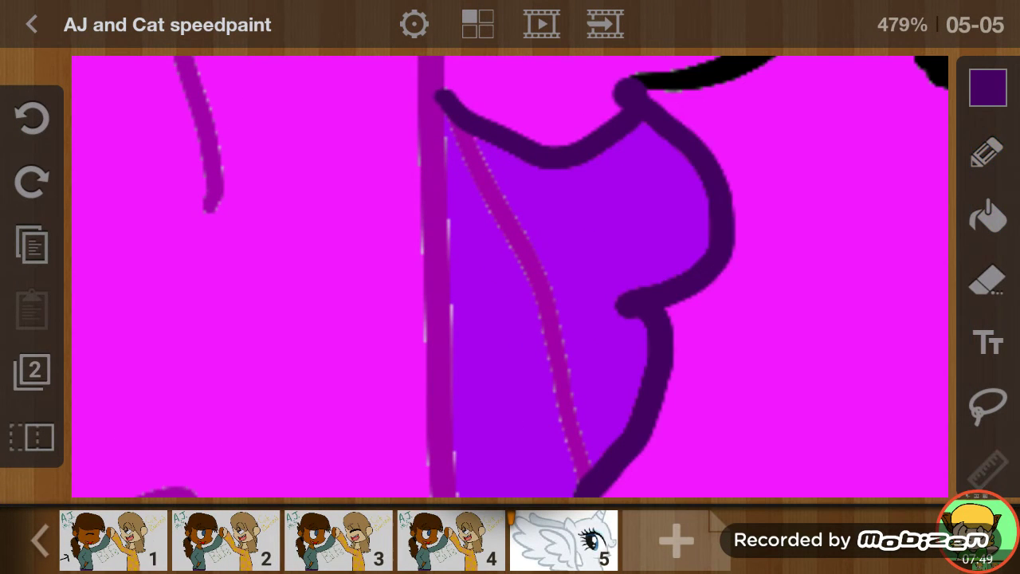
left_click_drag(509, 276, 616, 225)
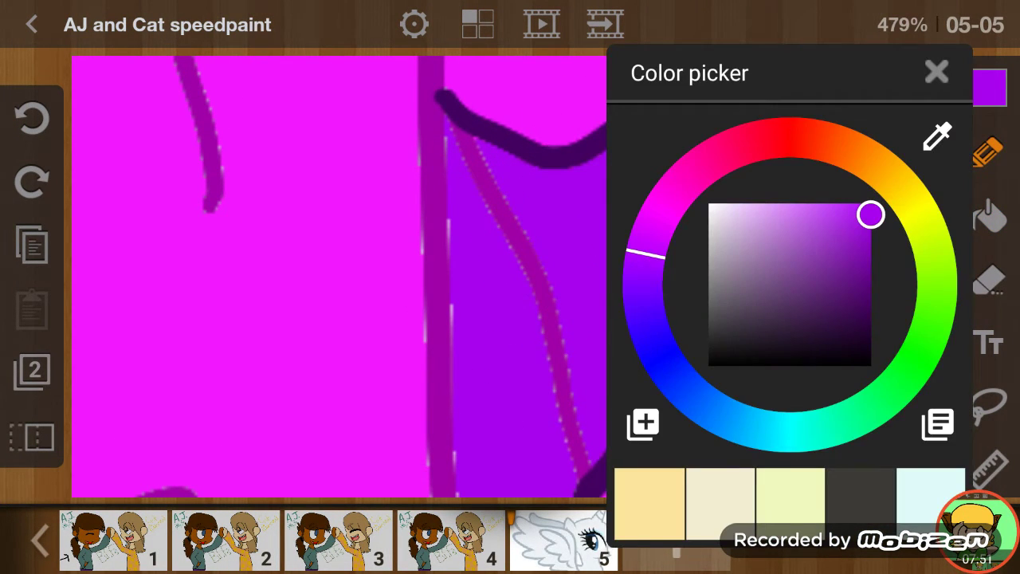
left_click(935, 70)
left_click_drag(502, 203, 450, 126)
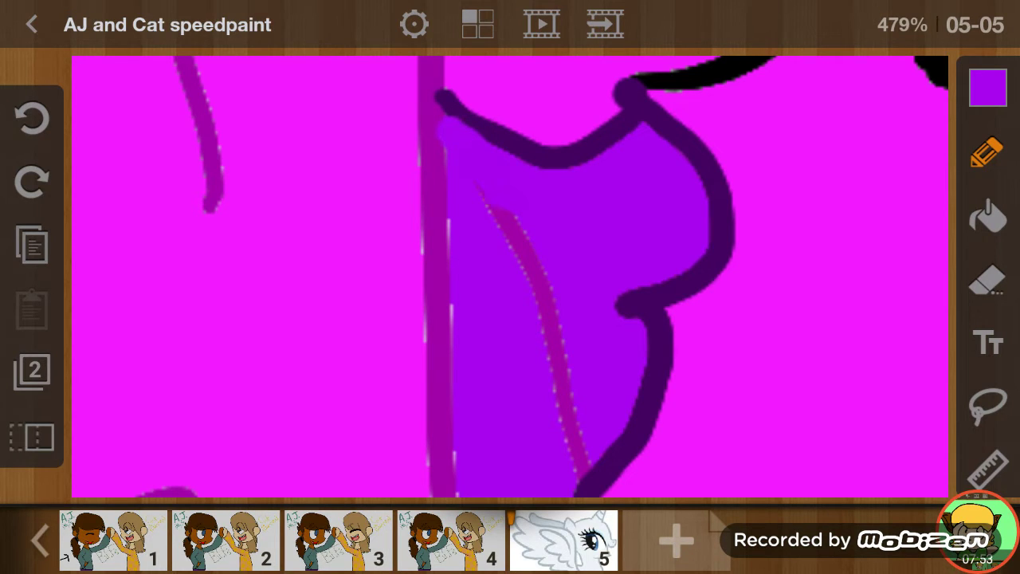
mouse_move(492, 208)
left_mouse_down()
mouse_move(550, 335)
mouse_move(588, 471)
left_mouse_up()
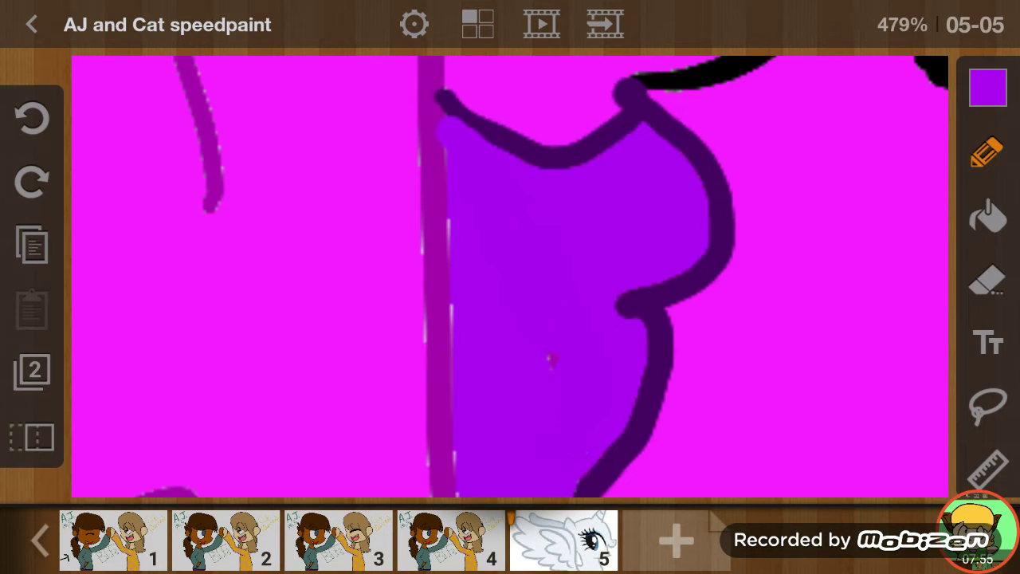
scroll(510, 279, "down", 3)
scroll(509, 279, "down", 5)
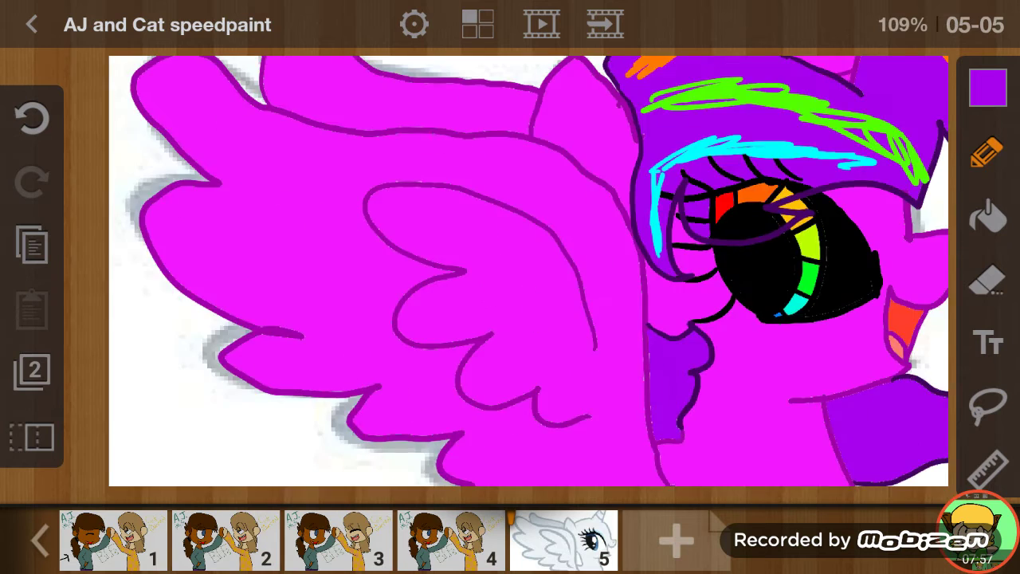
scroll(510, 279, "down", 1)
scroll(510, 279, "up", 5)
- Eyedrop the mane's cyan and paint a cyan streak on the chest tuft
left_click(988, 87)
left_click(933, 136)
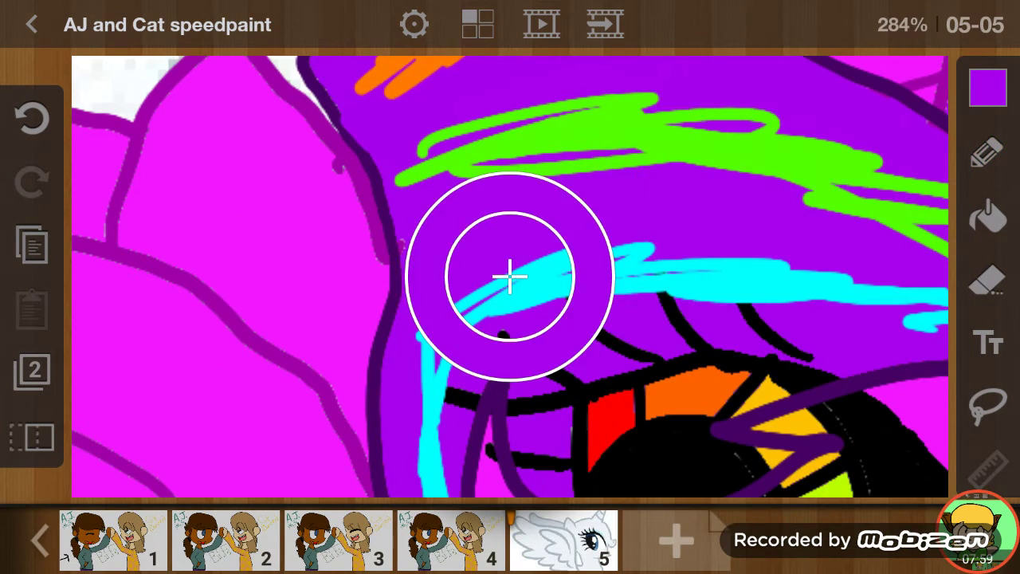
left_click_drag(507, 269, 553, 266)
left_click(932, 71)
scroll(510, 279, "up", 1)
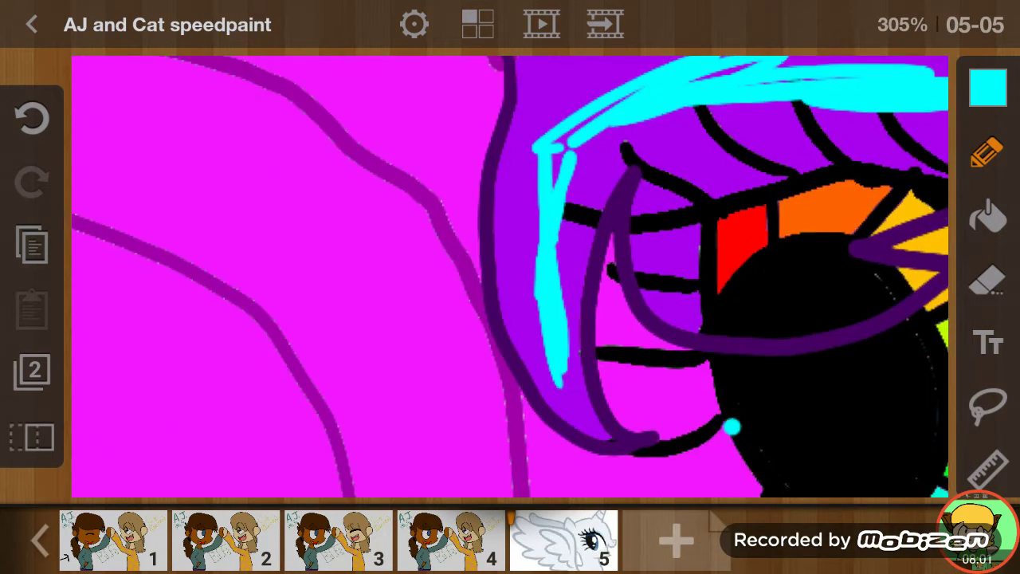
scroll(510, 279, "up", 1)
scroll(510, 278, "up", 2)
left_click_drag(535, 215, 607, 233)
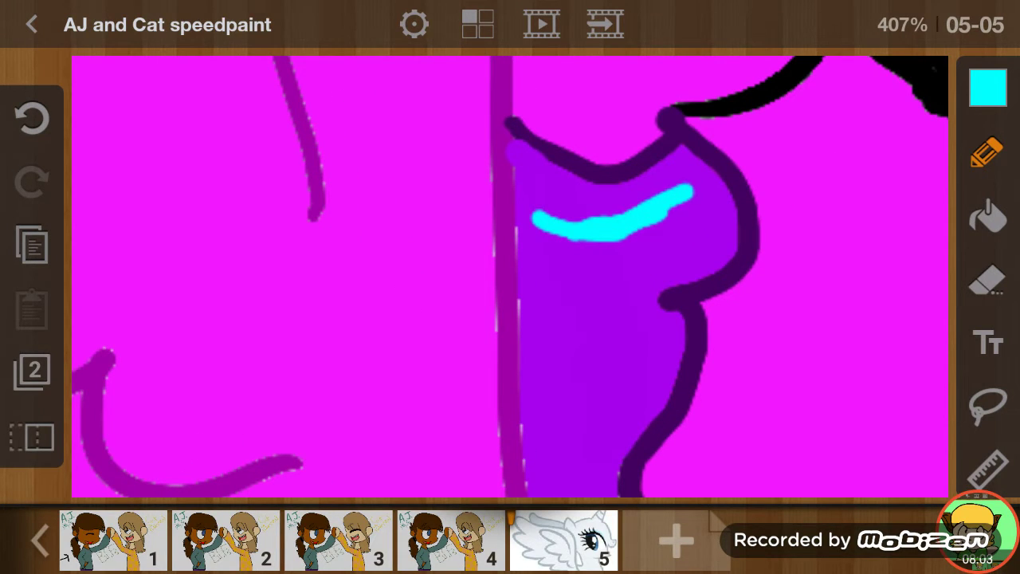
scroll(510, 279, "down", 5)
scroll(510, 279, "up", 2)
scroll(510, 279, "up", 1)
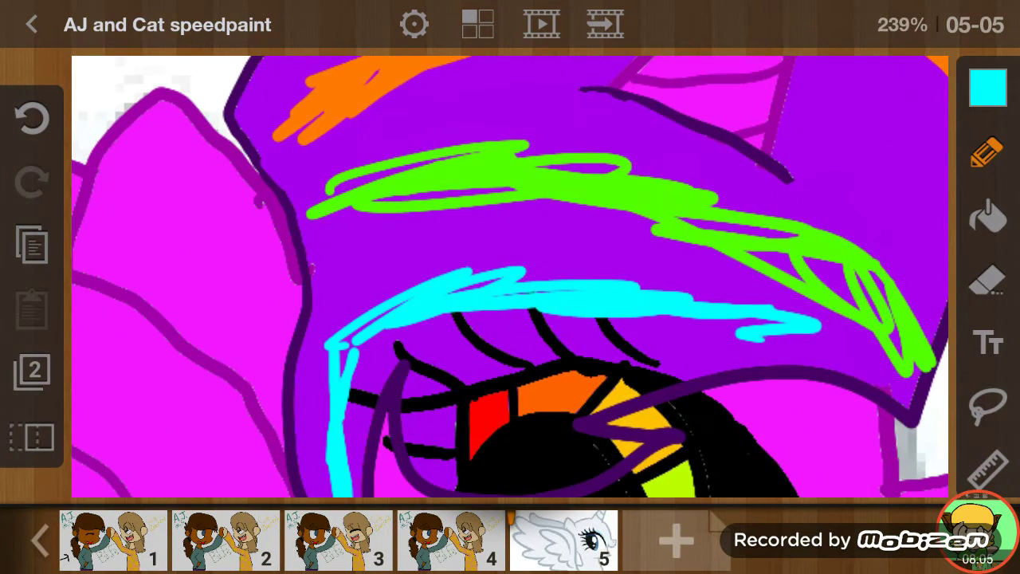
- Eyedrop the mane's green and paint a green streak on the chest tuft
left_click(988, 88)
left_click(936, 135)
left_click_drag(510, 273, 629, 189)
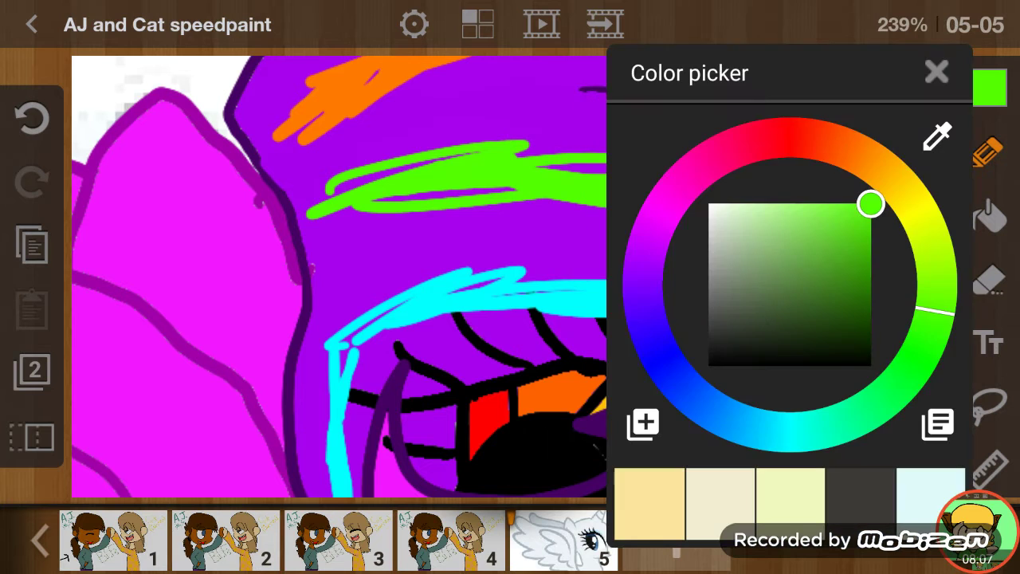
left_click(936, 71)
scroll(510, 279, "down", 3)
scroll(510, 278, "up", 5)
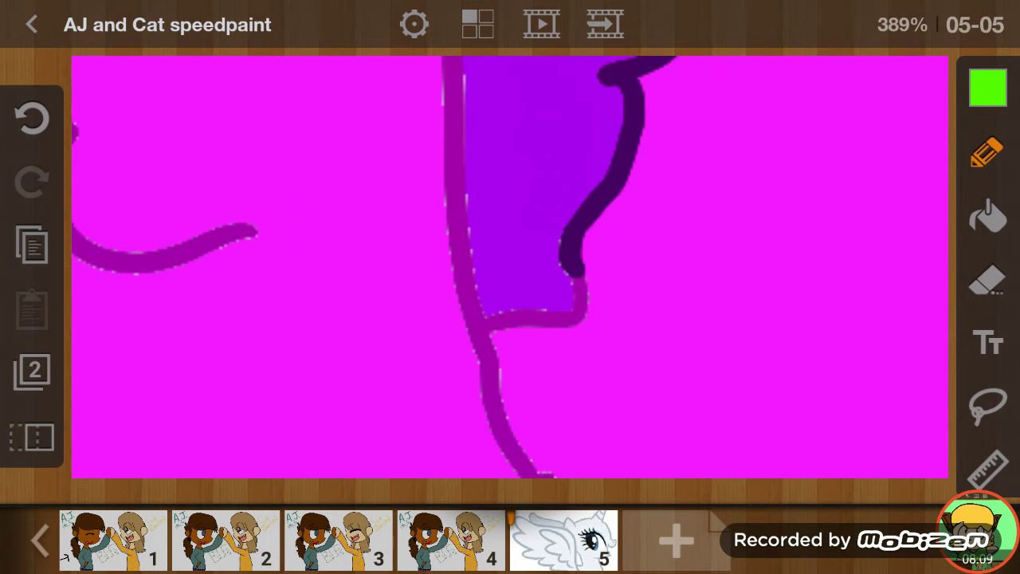
left_click_drag(589, 102, 478, 112)
scroll(510, 267, "down", 5)
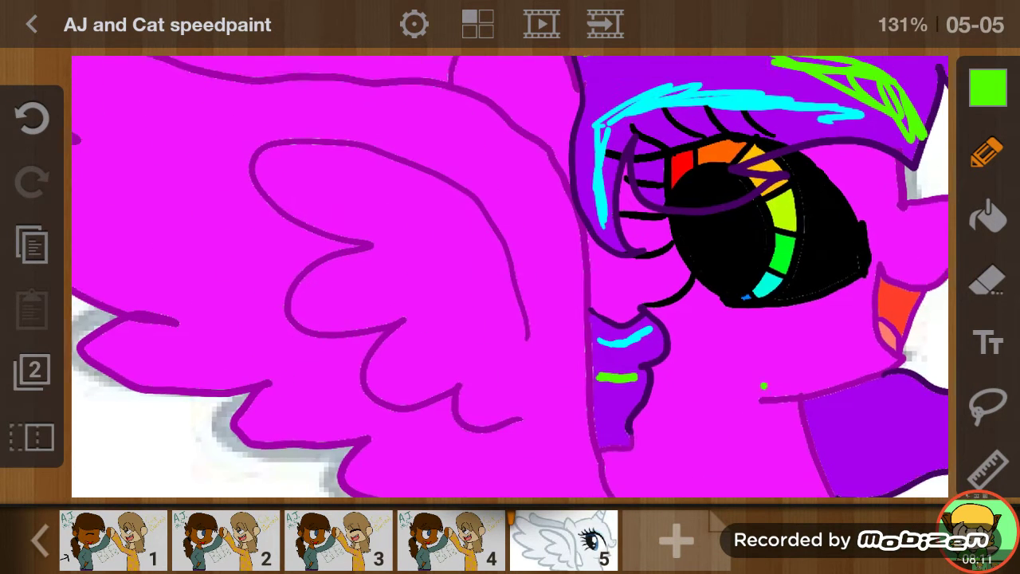
scroll(510, 267, "up", 3)
scroll(510, 267, "down", 1)
- Eyedrop the mane's orange as the next drawing colour
left_click(987, 87)
left_click(936, 136)
left_click_drag(510, 273, 653, 250)
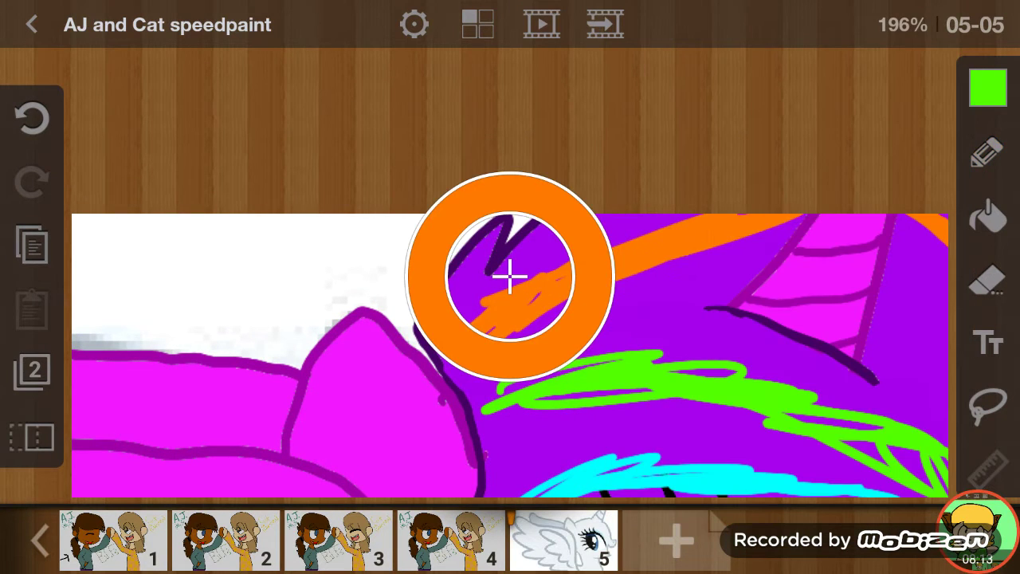
- Paint an orange streak and a long orange curve along the lower neck mane
scroll(510, 355, "down", 3)
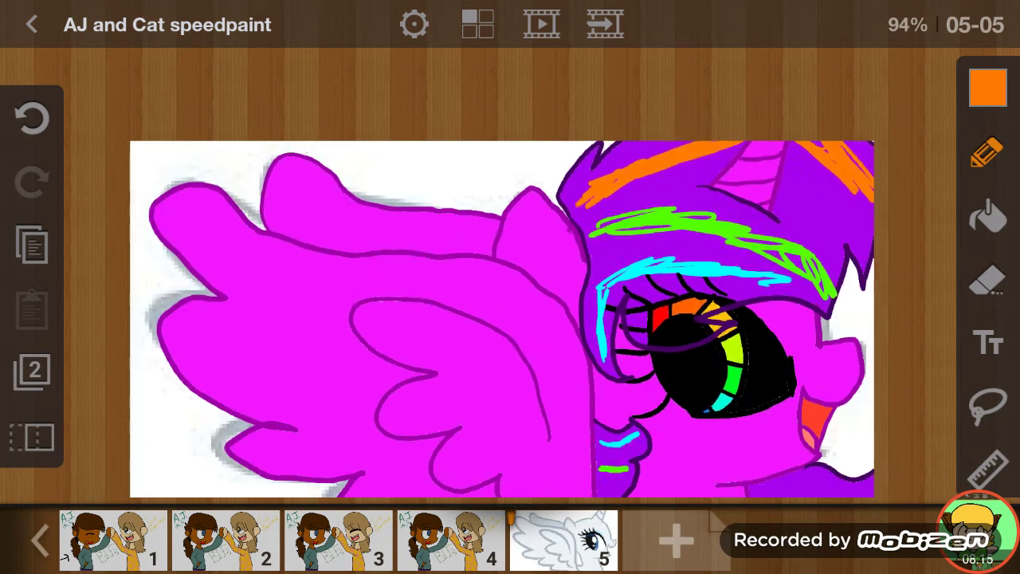
scroll(510, 318, "up", 2)
scroll(510, 319, "up", 3)
left_click_drag(569, 327, 598, 332)
scroll(510, 274, "down", 3)
scroll(510, 275, "up", 2)
scroll(510, 275, "up", 3)
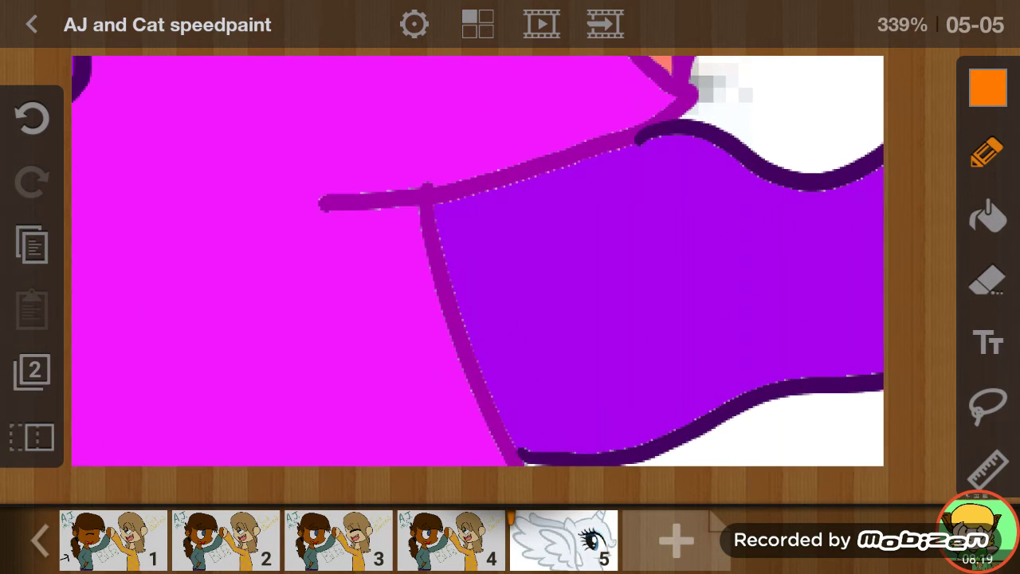
left_click_drag(542, 411, 877, 292)
scroll(510, 275, "down", 4)
scroll(510, 274, "up", 2)
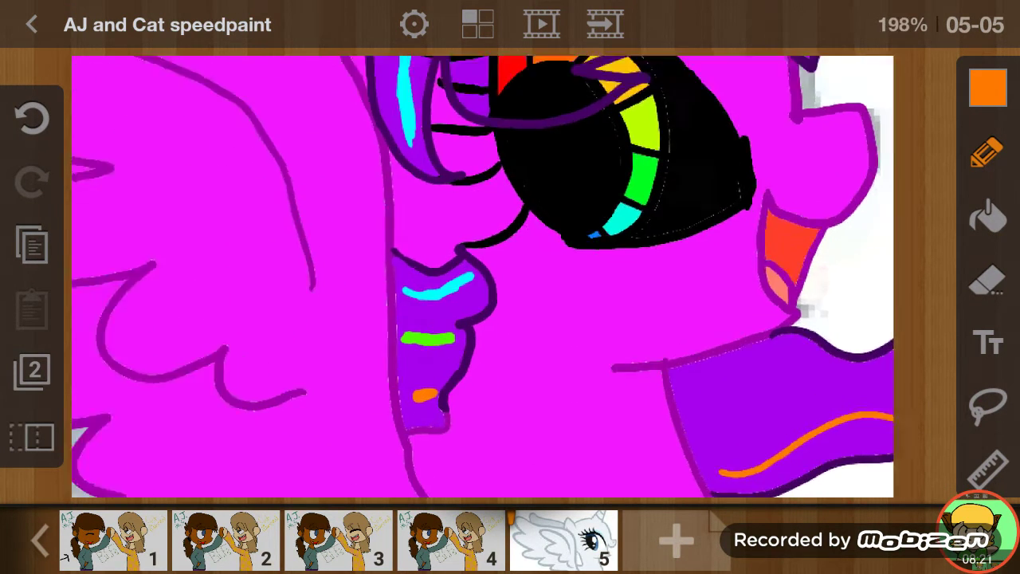
scroll(510, 275, "up", 4)
scroll(509, 275, "up", 1)
- Eyedrop green and draw a green stripe with a small dot across the neck
left_click(988, 87)
left_click(933, 136)
left_click_drag(510, 276, 471, 187)
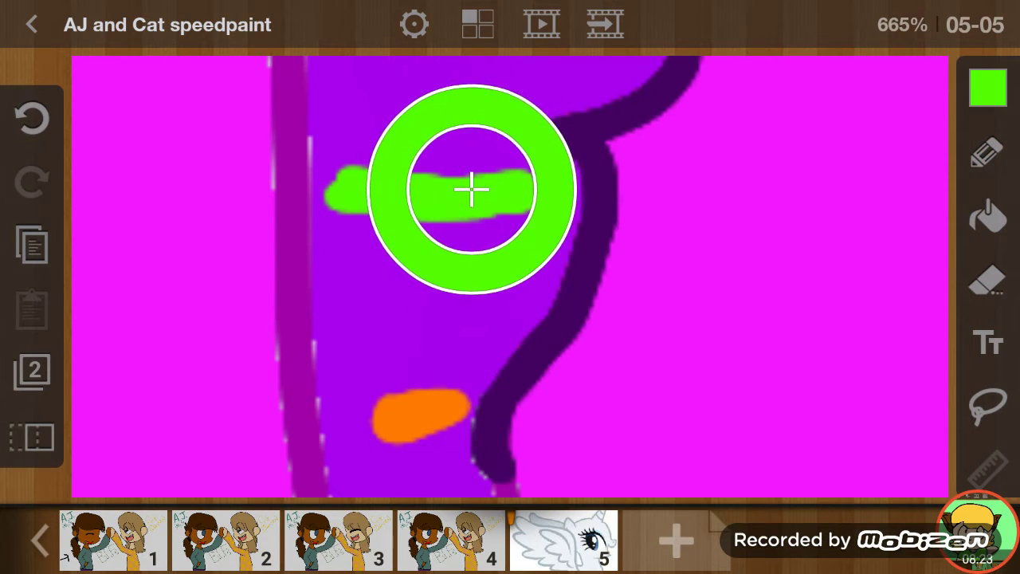
left_click(988, 88)
left_click(935, 71)
scroll(510, 275, "down", 2)
scroll(510, 275, "down", 2)
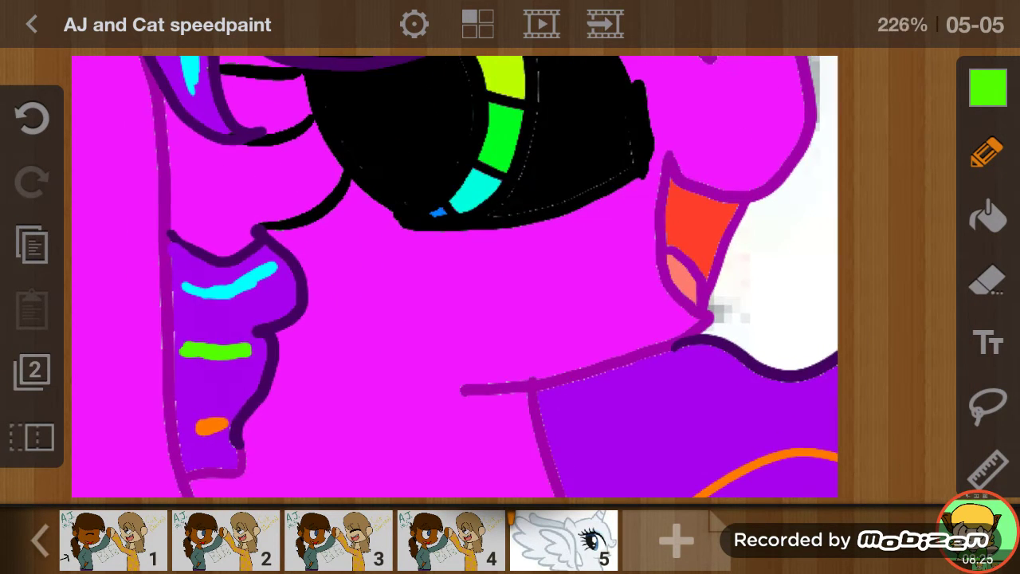
scroll(510, 275, "up", 2)
scroll(510, 275, "up", 1)
left_click_drag(518, 333, 880, 245)
left_click(500, 342)
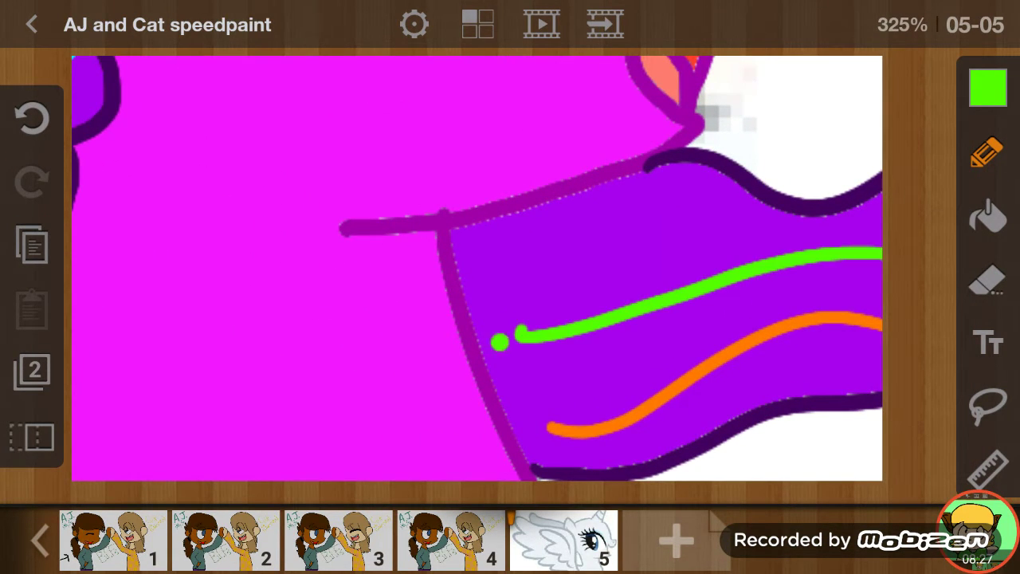
scroll(510, 275, "down", 2)
scroll(510, 275, "up", 4)
scroll(510, 275, "up", 1)
- Eyedrop cyan and add a small cyan mark on the purple neck
left_click(988, 88)
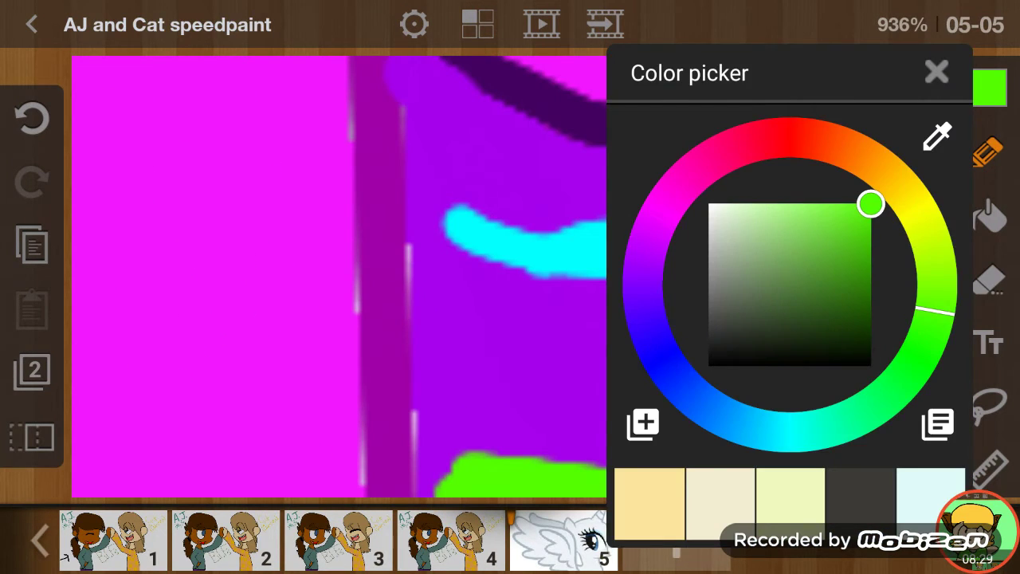
left_click(935, 136)
left_click_drag(660, 198, 682, 212)
scroll(510, 275, "down", 1)
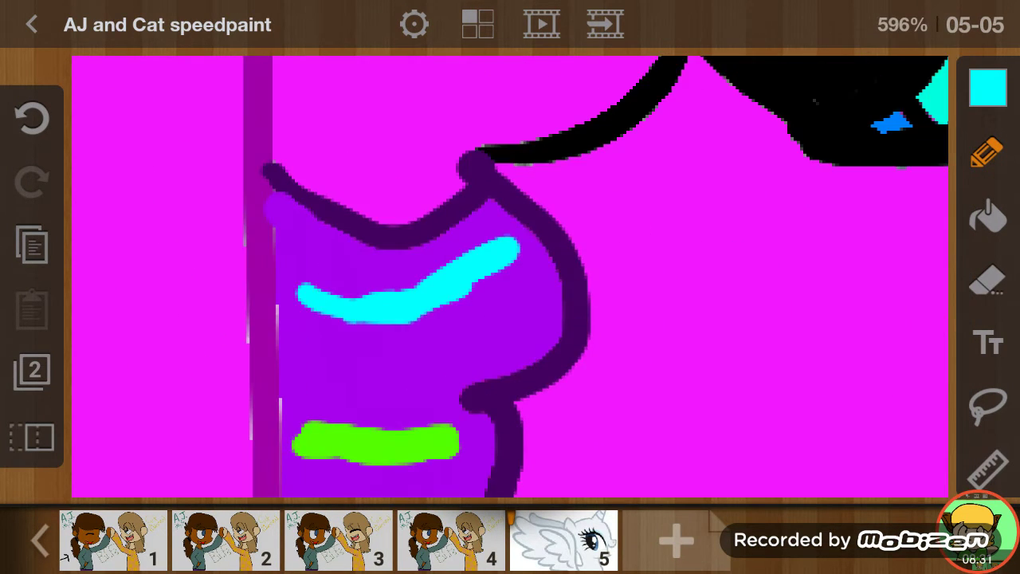
scroll(510, 275, "down", 2)
scroll(510, 274, "down", 2)
scroll(510, 275, "up", 1)
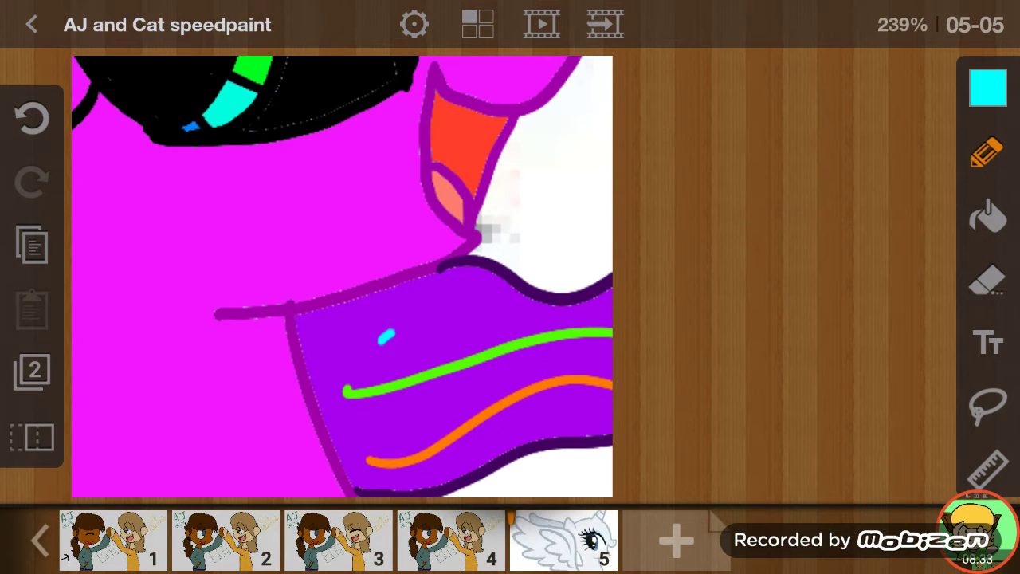
left_click_drag(390, 333, 611, 308)
scroll(342, 275, "down", 3)
scroll(558, 231, "down", 2)
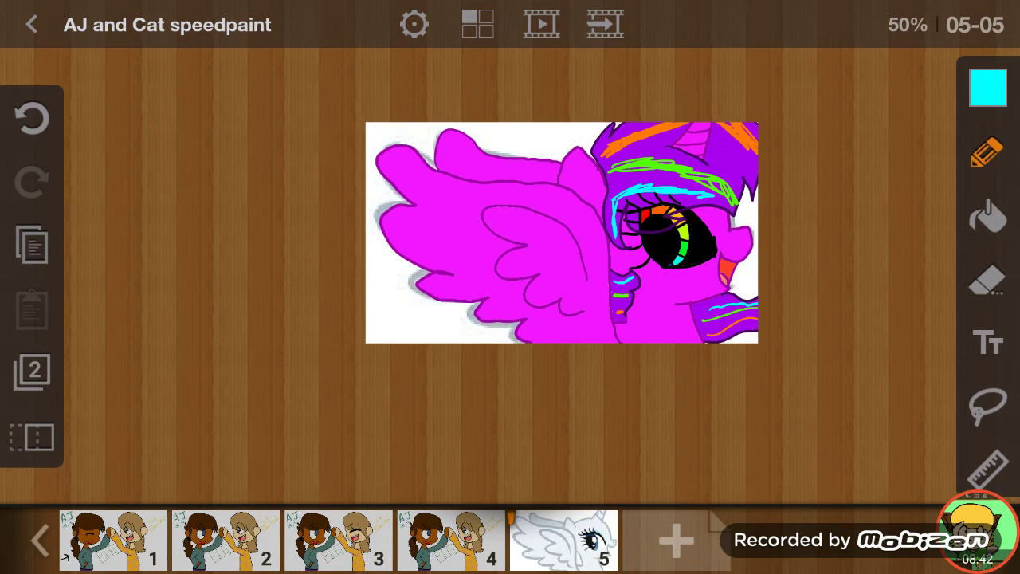
- Eyedrop the outline purple and draw a short vertical line inside the ear
scroll(589, 172, "up", 3)
scroll(590, 171, "up", 3)
left_click(988, 88)
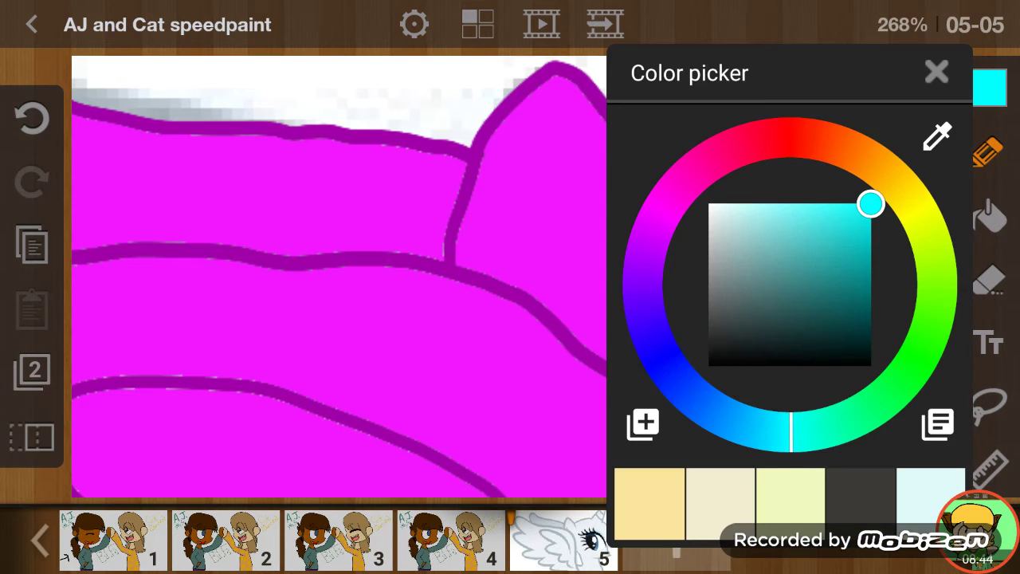
left_click(936, 136)
left_click_drag(563, 141, 473, 152)
left_click(936, 71)
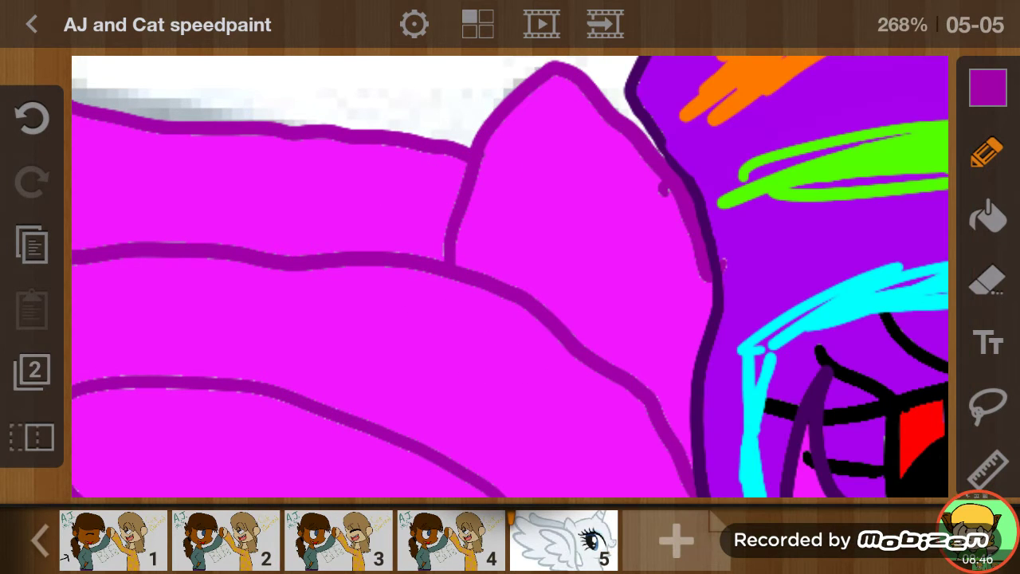
left_click_drag(518, 223, 513, 278)
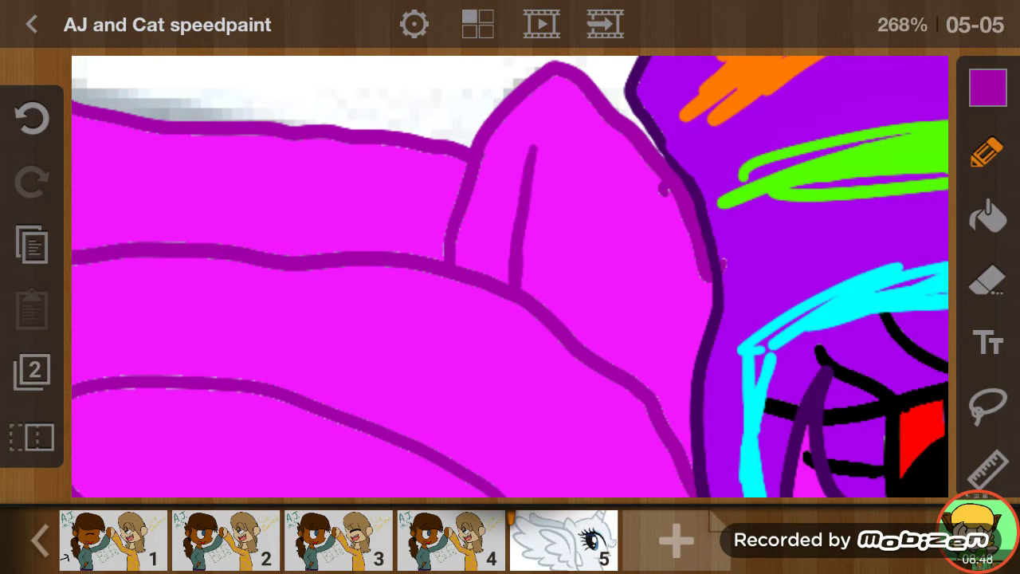
scroll(510, 276, "down", 5)
scroll(510, 276, "down", 3)
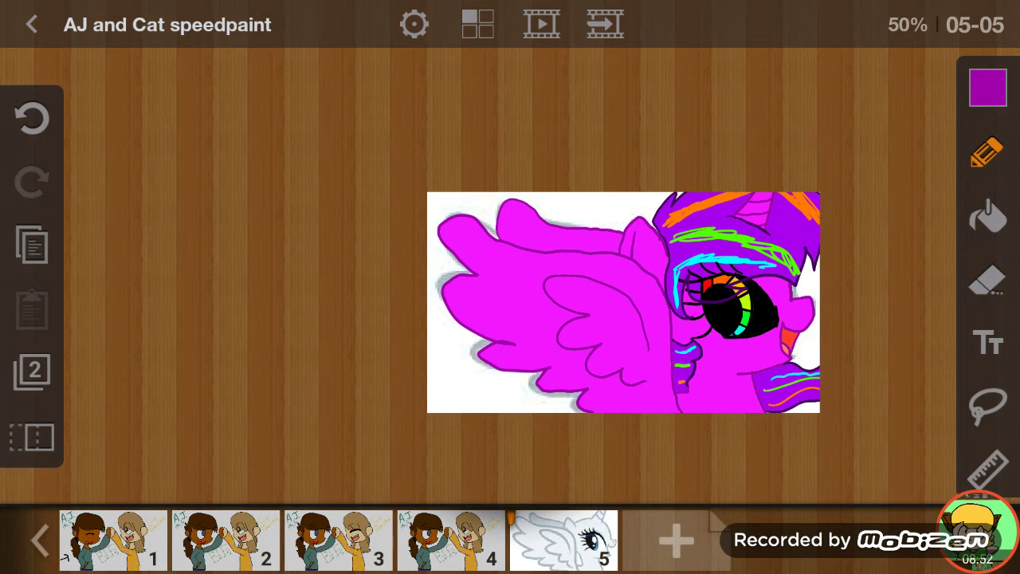
- Set the drawing colour to fully bright magenta
scroll(621, 303, "up", 3)
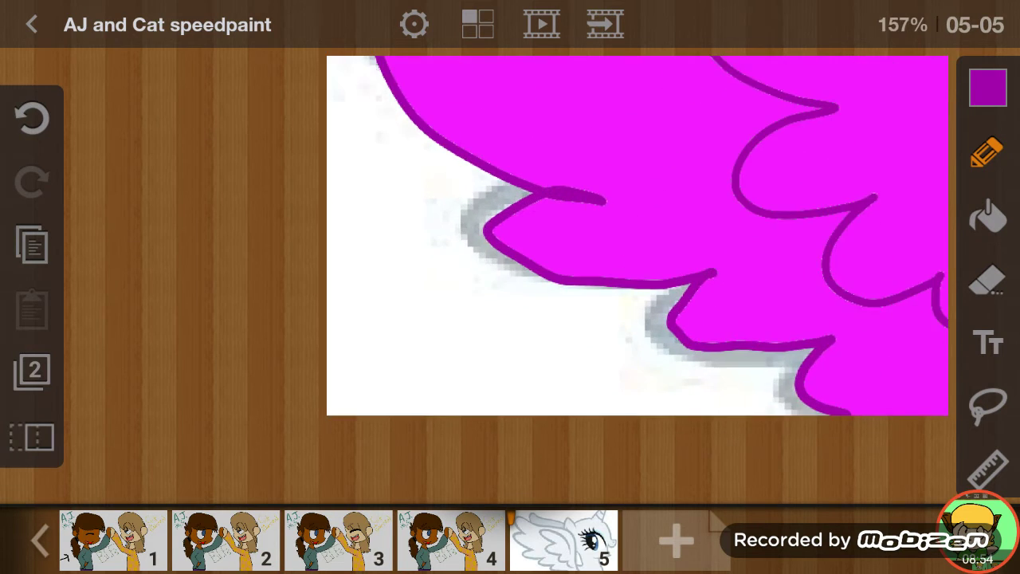
scroll(621, 303, "up", 2)
scroll(621, 303, "down", 2)
scroll(671, 359, "up", 2)
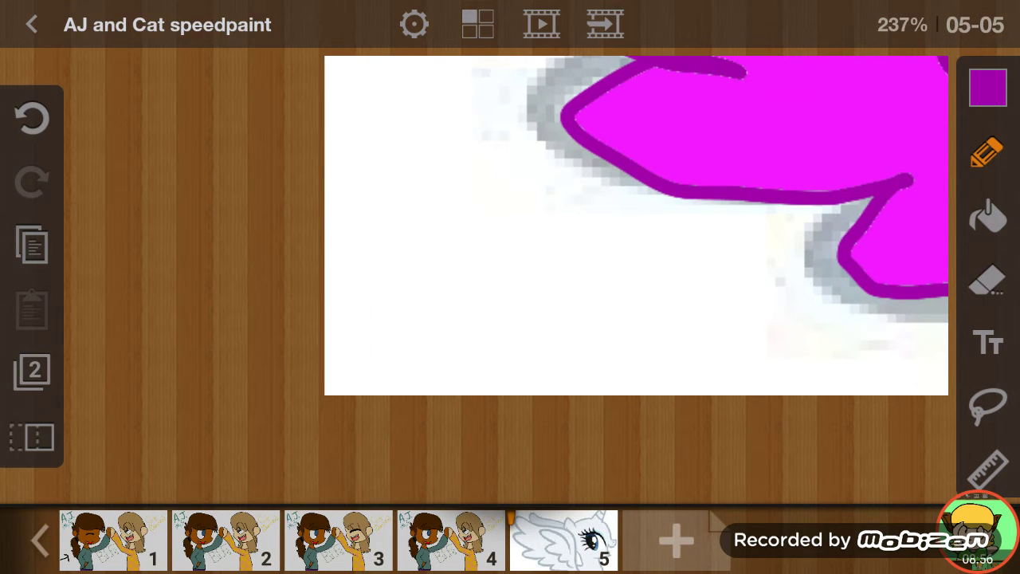
left_click(988, 88)
left_click(871, 204)
left_click(935, 71)
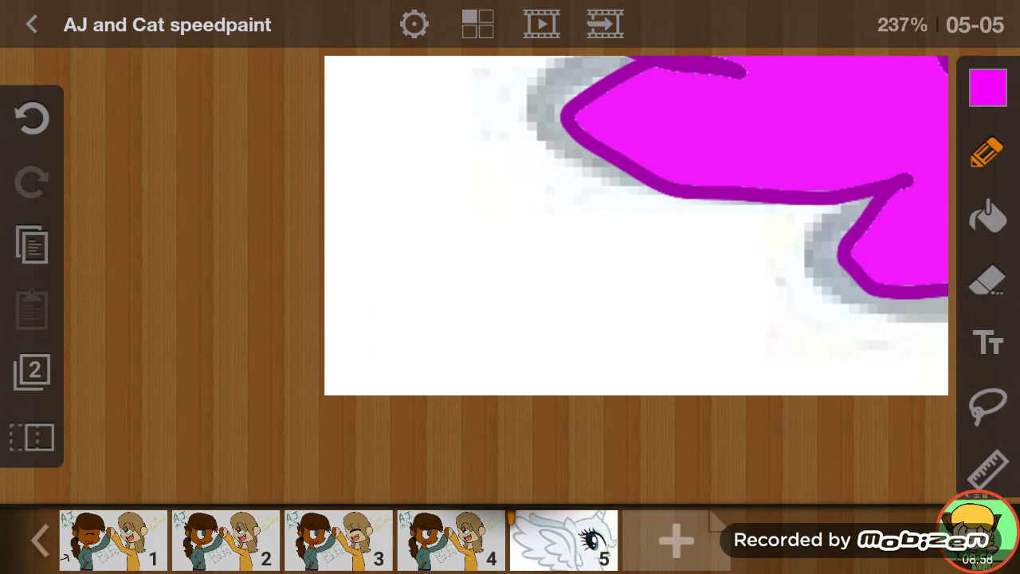
- Handwrite 'Glitter' in magenta and begin a second word below it
left_click_drag(411, 140, 459, 225)
left_click_drag(451, 111, 454, 220)
left_click_drag(478, 171, 483, 227)
left_click(479, 154)
left_click_drag(510, 103, 520, 203)
left_click_drag(517, 167, 550, 159)
mouse_move(540, 108)
left_mouse_down()
mouse_move(542, 209)
mouse_move(607, 211)
left_mouse_up()
left_click_drag(606, 174, 645, 171)
mouse_move(414, 250)
left_mouse_down()
mouse_move(413, 291)
mouse_move(439, 266)
left_mouse_up()
- Undo the magenta lettering and switch the ink colour to black
left_click(32, 118)
left_click(31, 118)
left_click(32, 118)
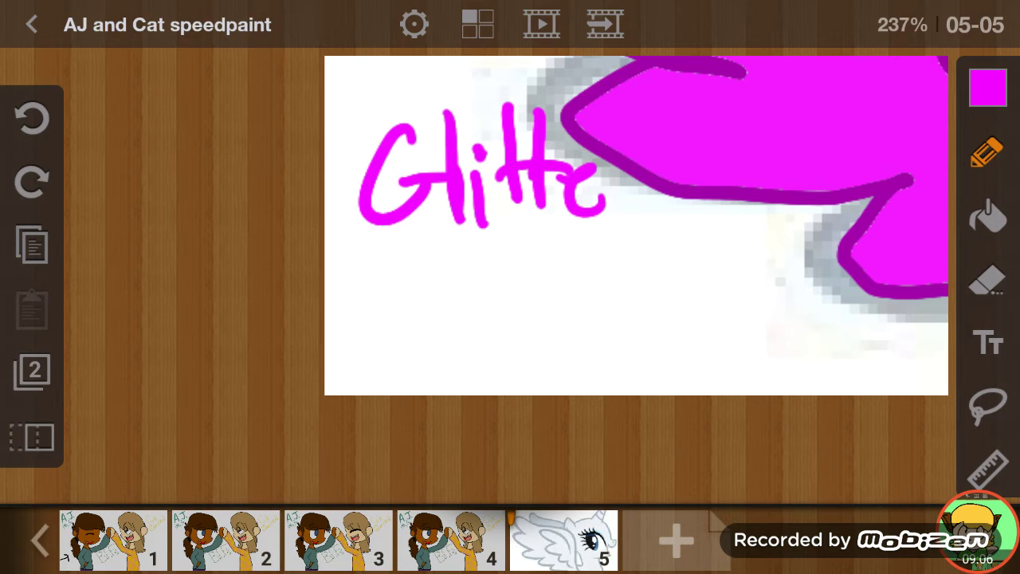
left_click(32, 118)
left_click(32, 118)
left_click(31, 118)
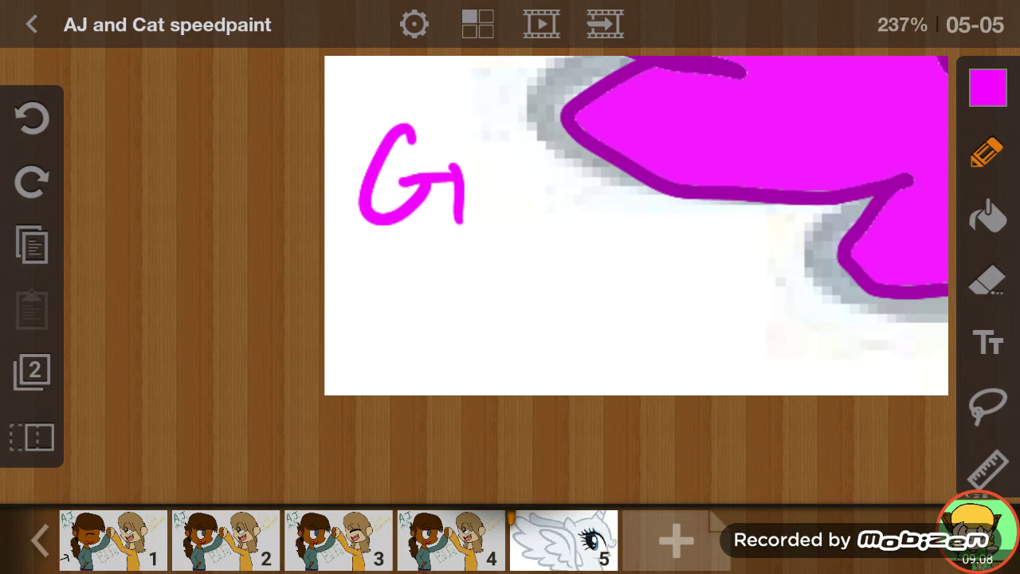
left_click(31, 118)
left_click(31, 118)
left_click(32, 117)
left_click(988, 88)
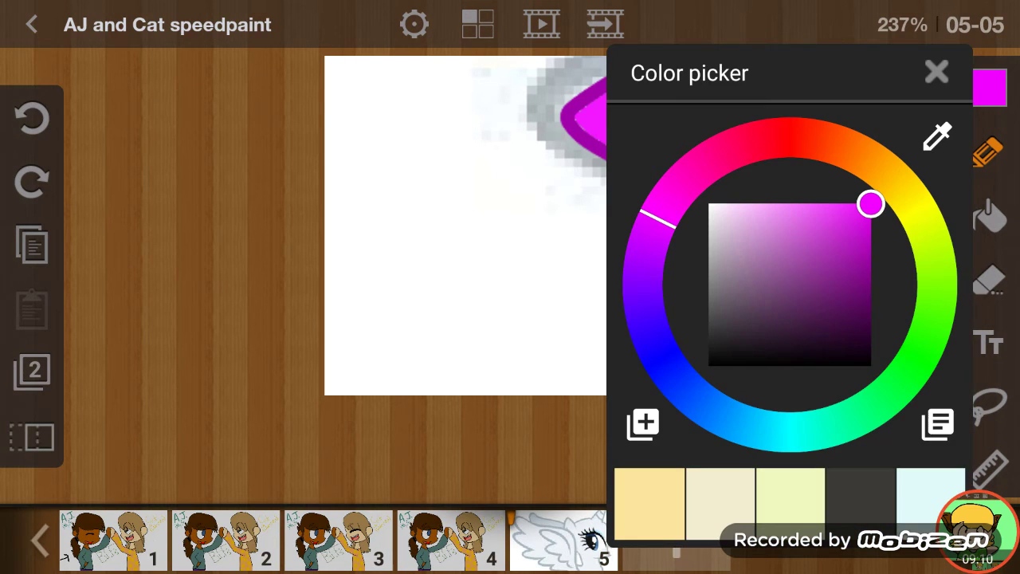
left_click_drag(870, 204, 870, 365)
left_click(936, 72)
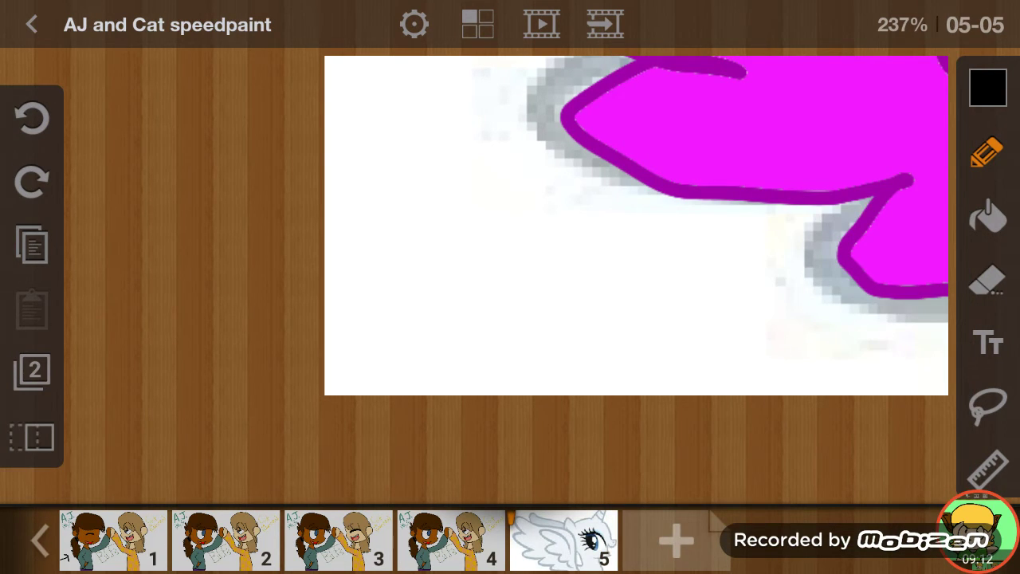
- Handwrite 'Rainbow' in black in the lower-left area
left_click_drag(379, 86, 389, 237)
mouse_move(366, 92)
left_mouse_down()
mouse_move(386, 169)
mouse_move(460, 227)
left_mouse_up()
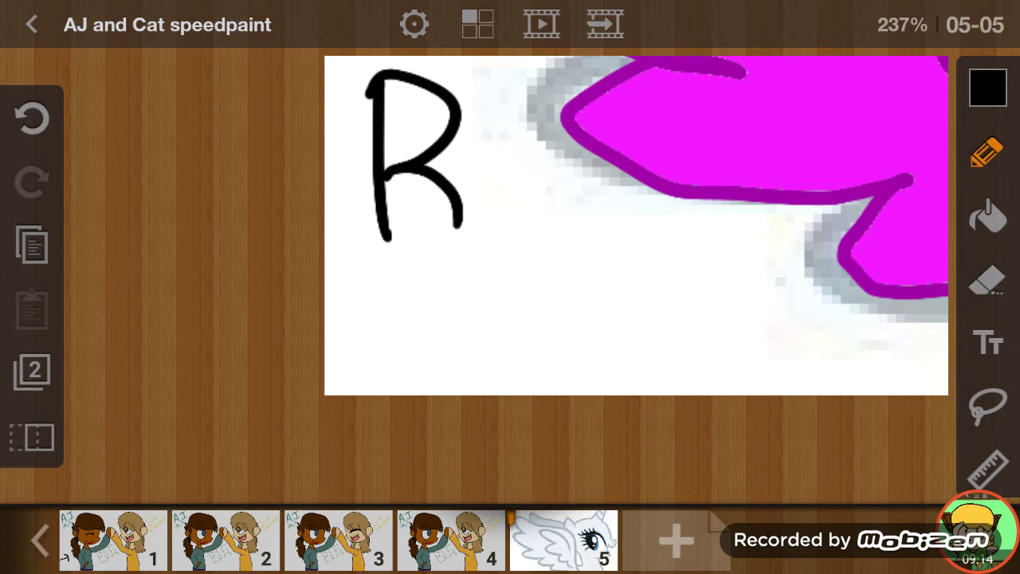
mouse_move(504, 178)
left_mouse_down()
mouse_move(510, 209)
mouse_move(541, 211)
left_mouse_up()
left_click_drag(522, 135, 527, 147)
left_click_drag(558, 165, 563, 215)
left_click_drag(567, 179, 610, 207)
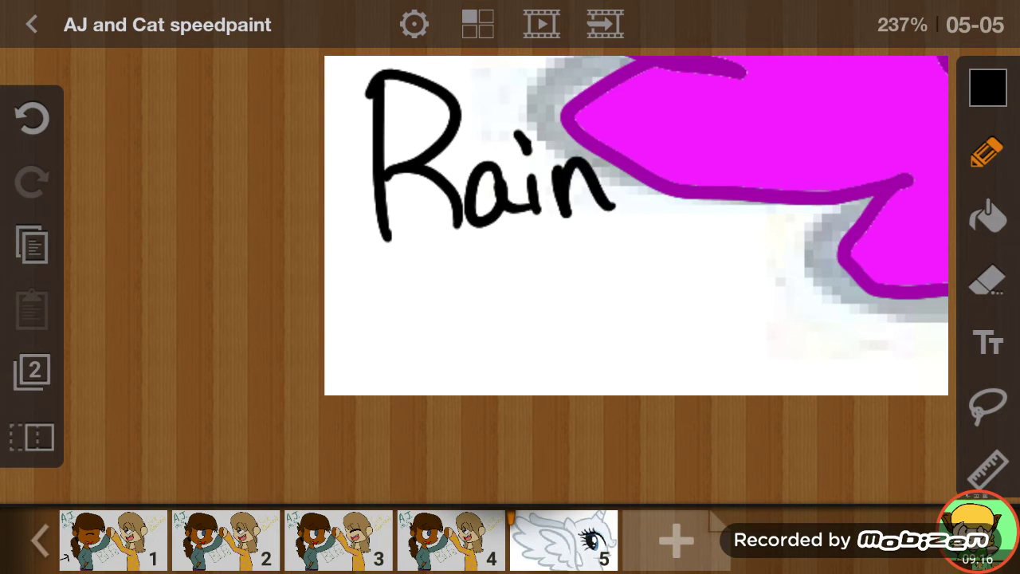
mouse_move(588, 81)
left_mouse_down()
mouse_move(653, 172)
mouse_move(701, 205)
left_mouse_up()
mouse_move(713, 141)
left_mouse_down()
mouse_move(749, 191)
mouse_move(777, 104)
left_mouse_up()
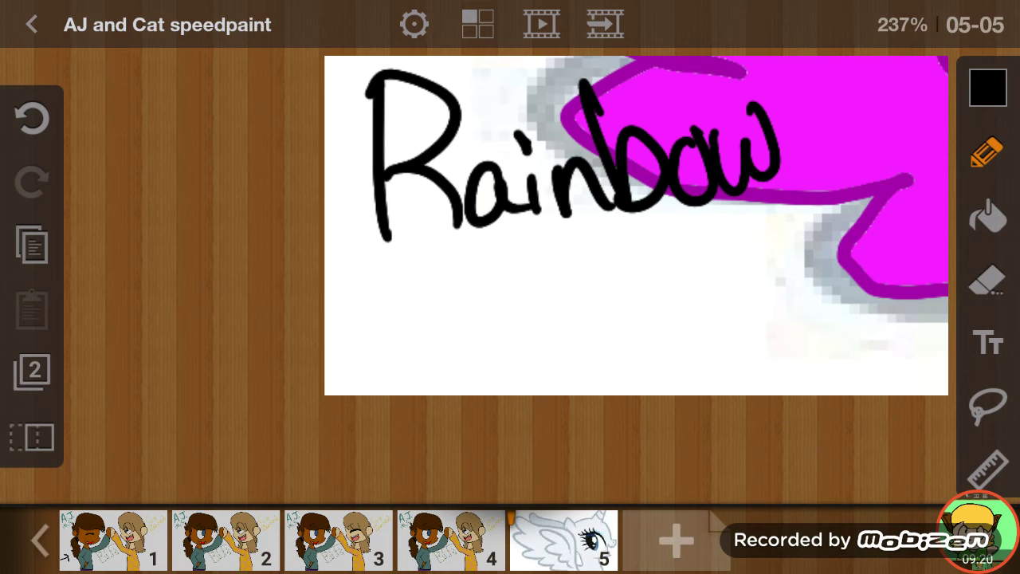
- Write 'Sparkle' under 'Rainbow', undoing one misdrawn stroke
left_click_drag(467, 239, 414, 307)
left_click_drag(486, 280, 506, 344)
left_click_drag(481, 267, 487, 312)
left_click_drag(517, 203, 522, 204)
mouse_move(533, 231)
left_mouse_down()
mouse_move(546, 288)
mouse_move(587, 288)
left_mouse_up()
left_click(32, 118)
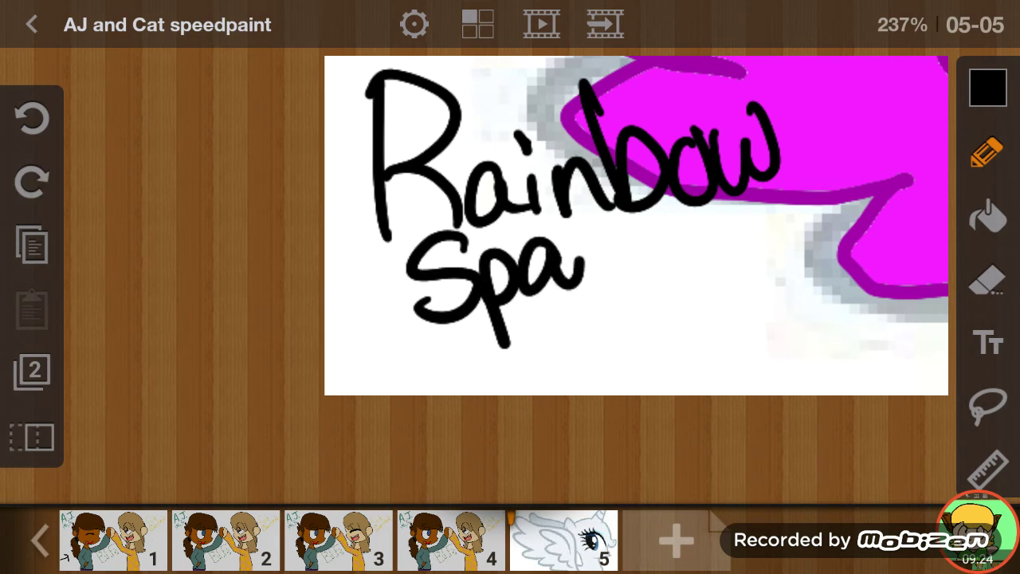
mouse_move(589, 249)
left_mouse_down()
mouse_move(626, 239)
mouse_move(669, 262)
left_mouse_up()
left_click_drag(674, 212, 687, 263)
mouse_move(702, 212)
left_mouse_down()
mouse_move(699, 261)
mouse_move(751, 254)
left_mouse_up()
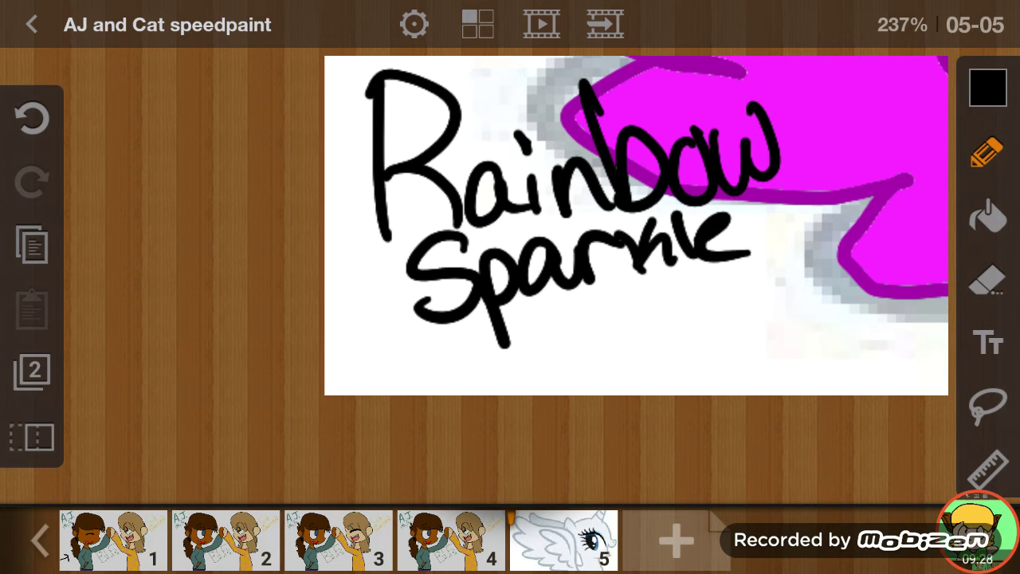
- Write 'Shine' beneath 'Sparkle' to complete the name
mouse_move(583, 296)
left_mouse_down()
mouse_move(551, 321)
mouse_move(558, 371)
left_mouse_up()
mouse_move(607, 283)
left_mouse_down()
mouse_move(596, 351)
mouse_move(634, 350)
left_mouse_up()
mouse_move(661, 309)
left_mouse_down()
mouse_move(658, 343)
mouse_move(751, 297)
mouse_move(775, 321)
left_mouse_up()
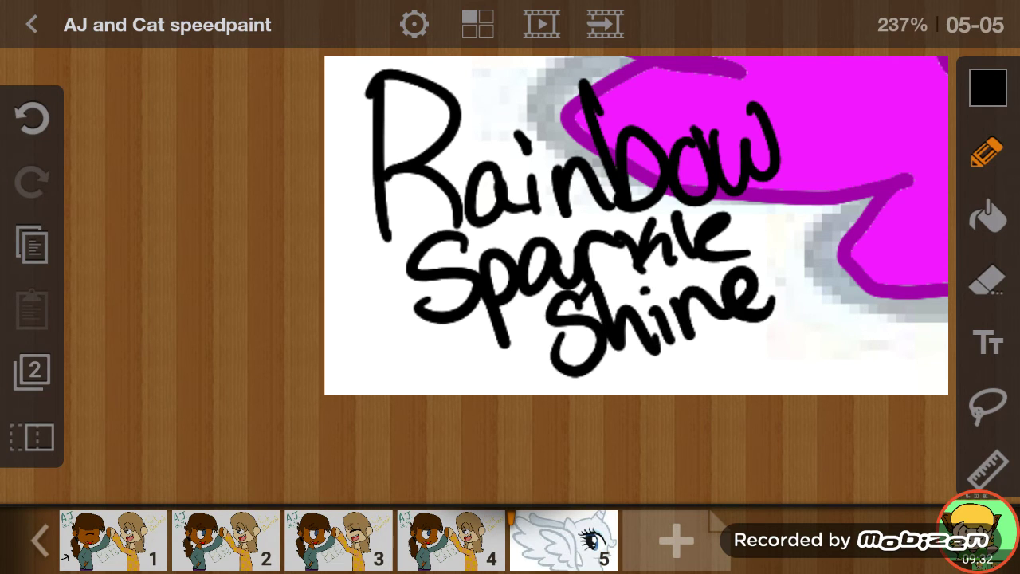
scroll(636, 225, "down", 5)
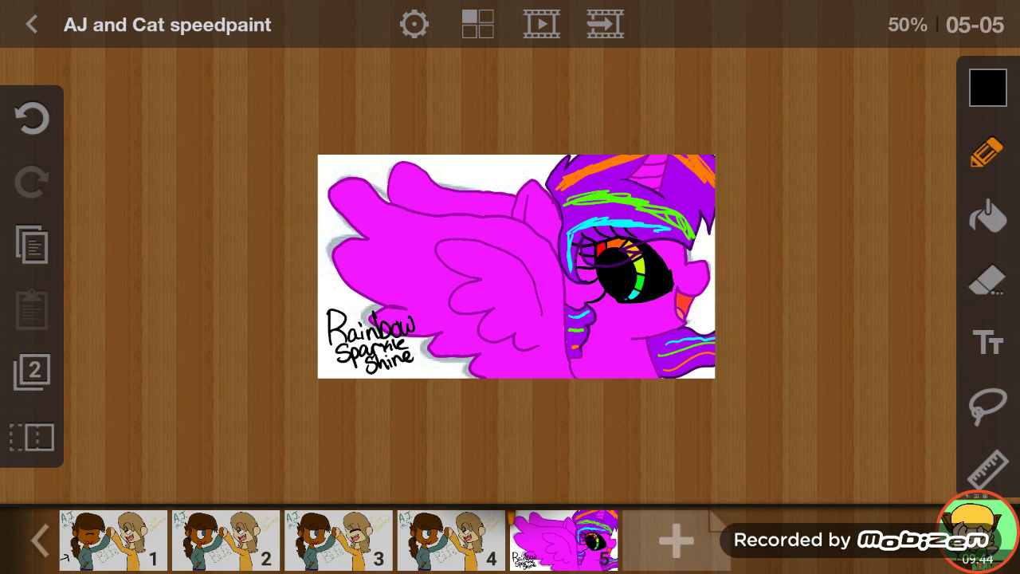
left_click(168, 24)
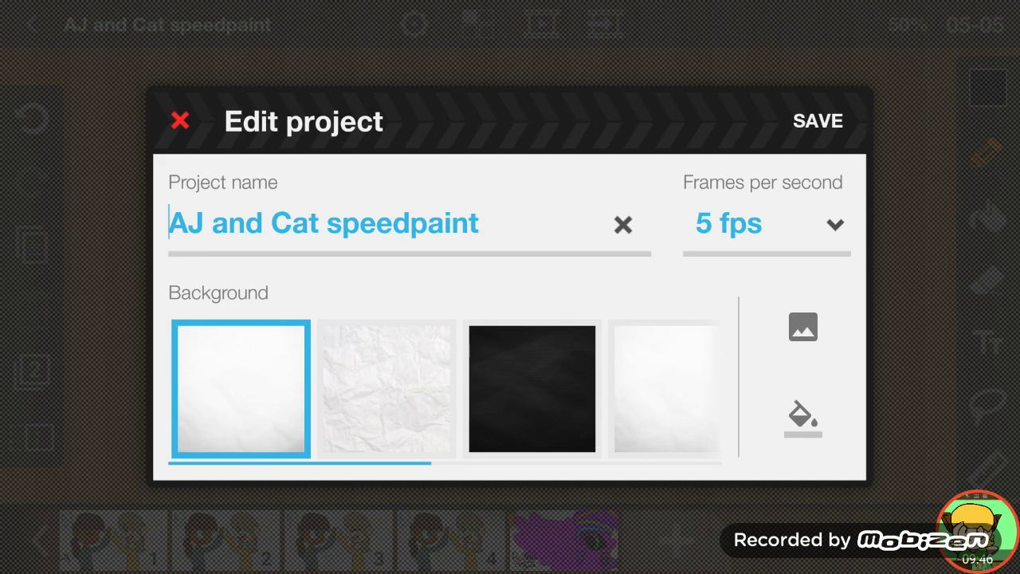
left_click(181, 120)
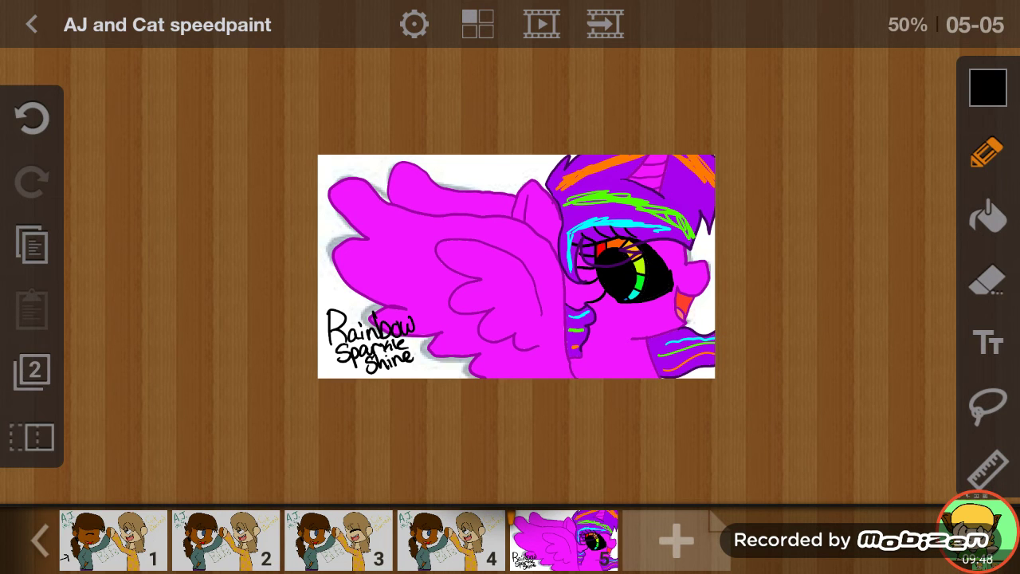
left_click(978, 532)
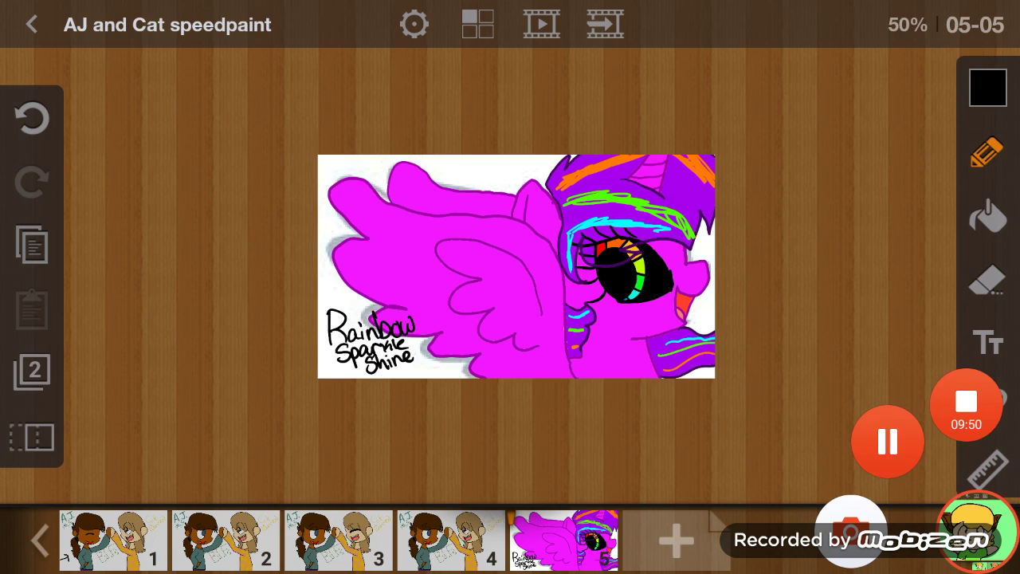